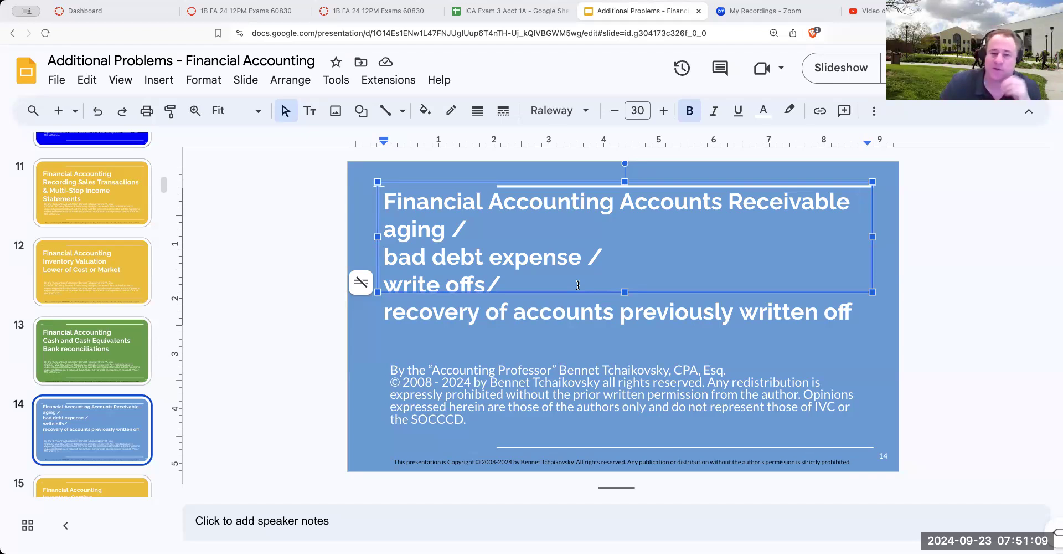
Switch to the ICA Exam 3 spreadsheet and examine YYZ's receivables aging table, both allowance scenarios and the balance sheet presentation requirement
left_click(496, 13)
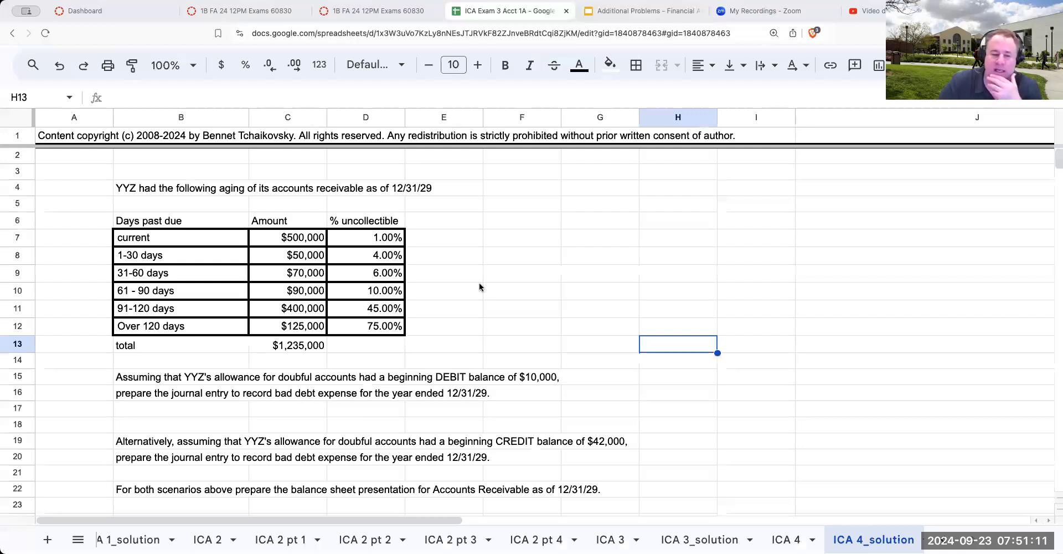
left_click(167, 190)
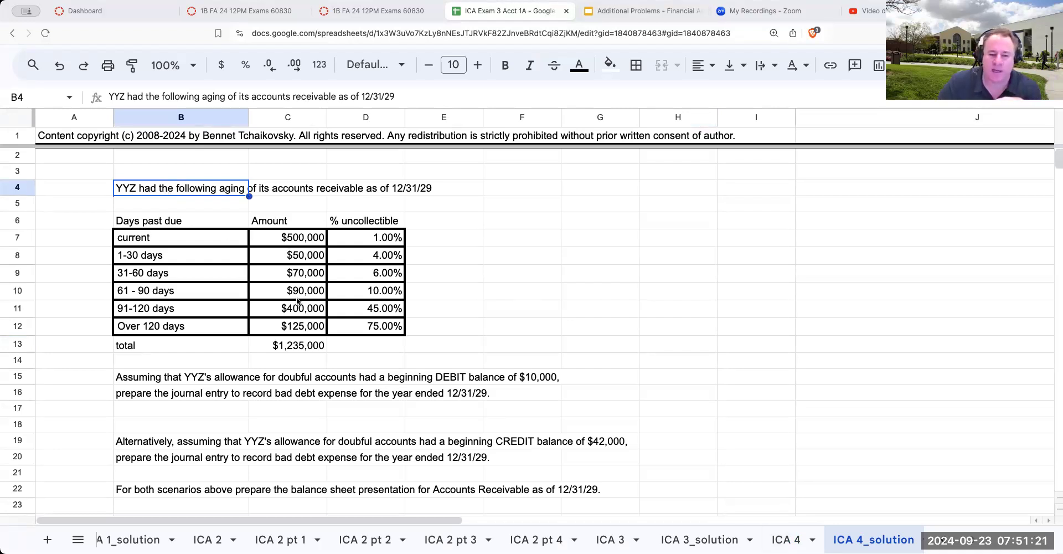
left_click_drag(297, 238, 382, 336)
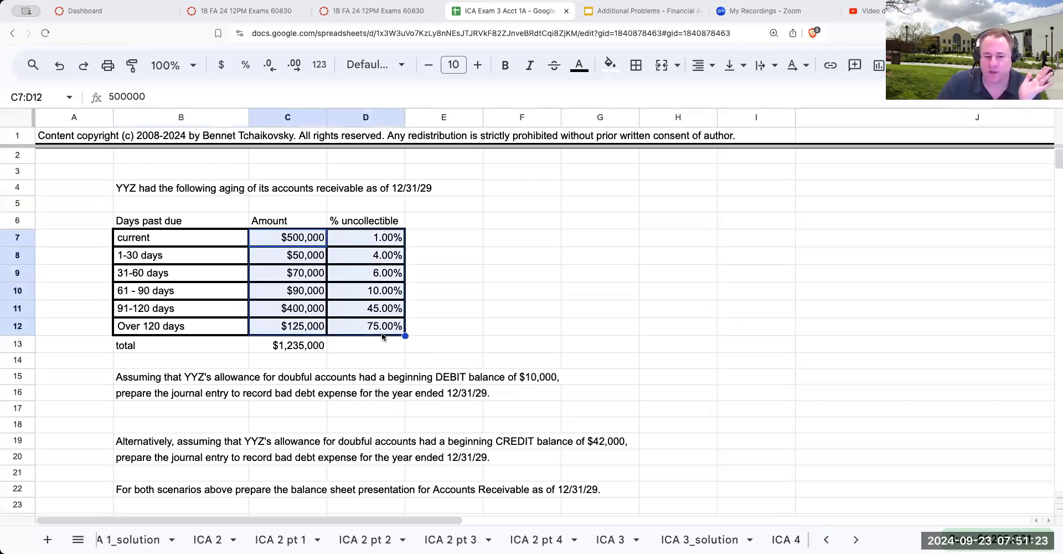
left_click_drag(124, 382, 512, 397)
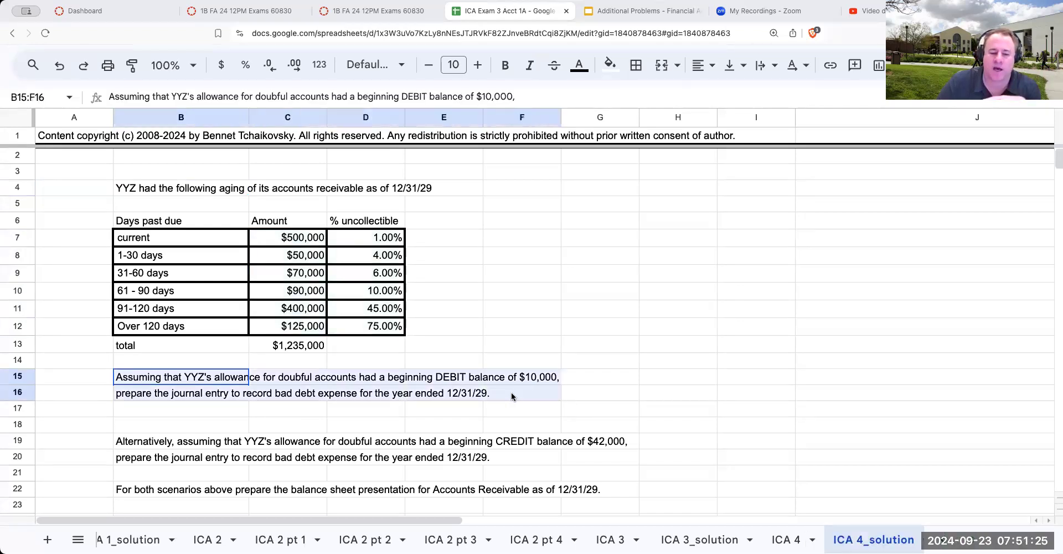
scroll(561, 349, "down", 2)
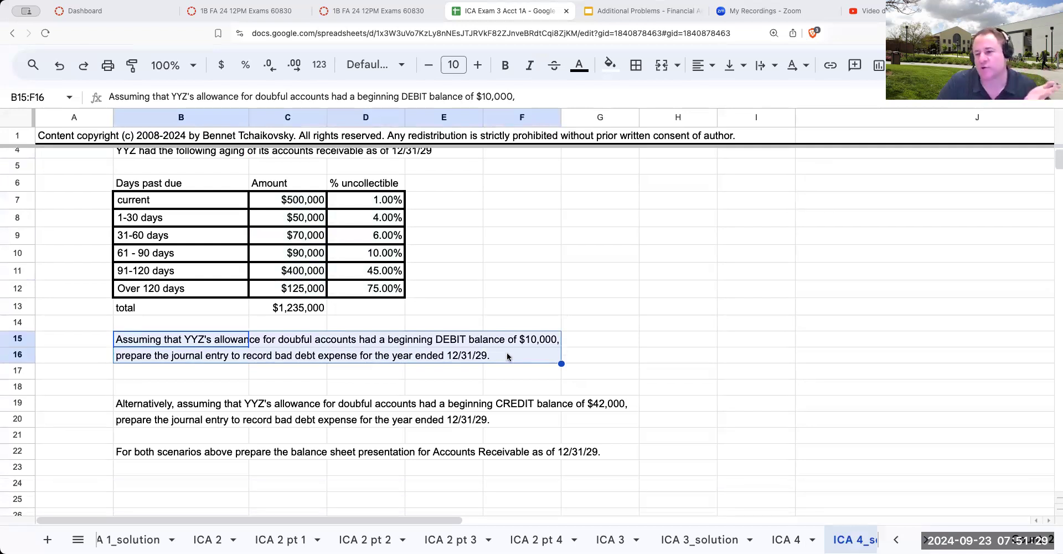
left_click_drag(153, 407, 596, 430)
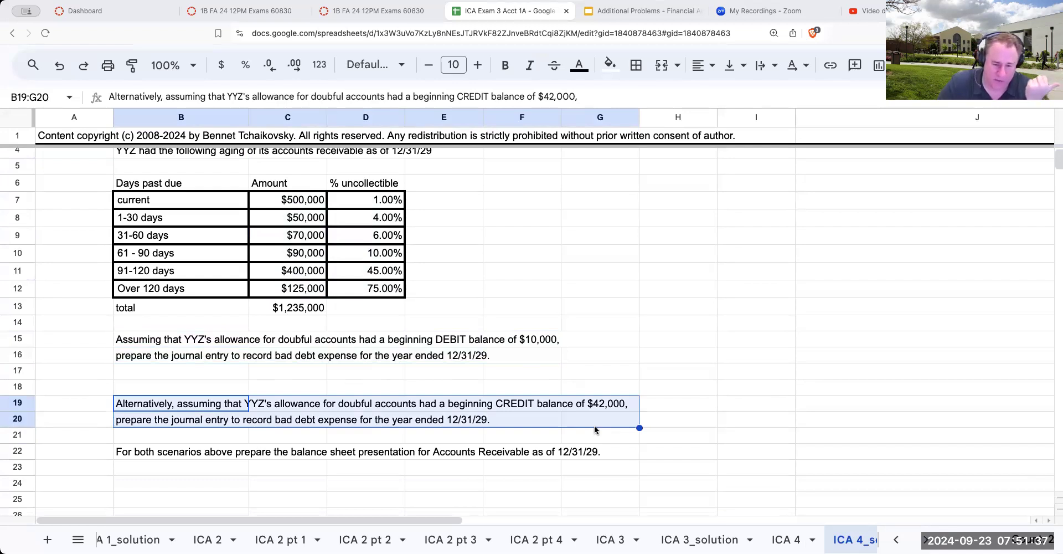
scroll(489, 415, "down", 2)
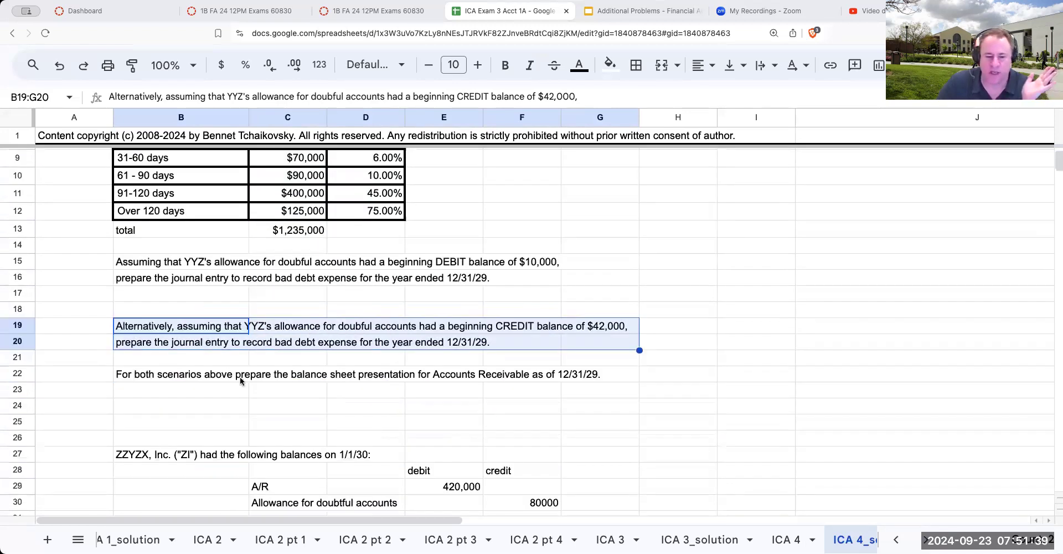
left_click_drag(211, 380, 577, 377)
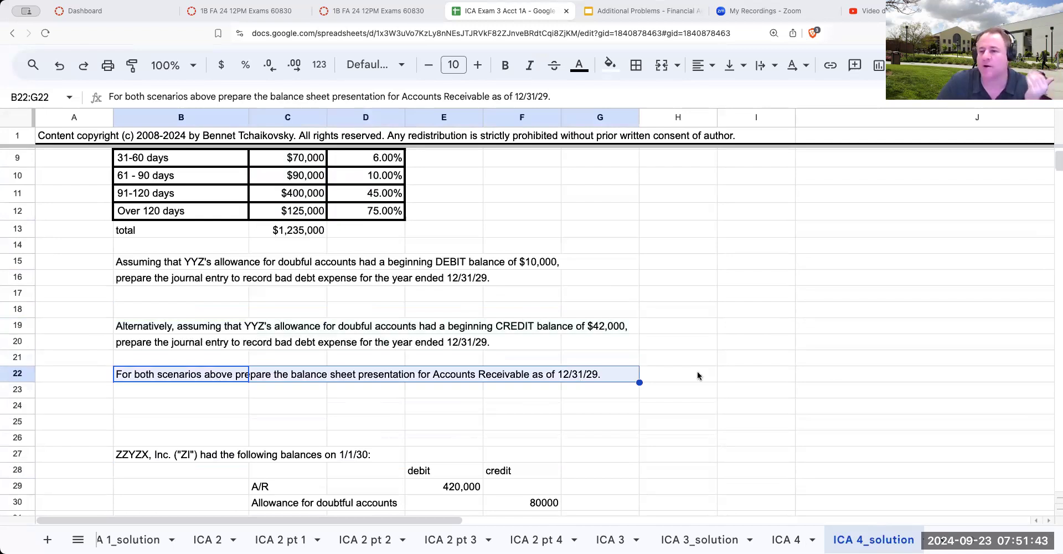
scroll(700, 376, "up", 2)
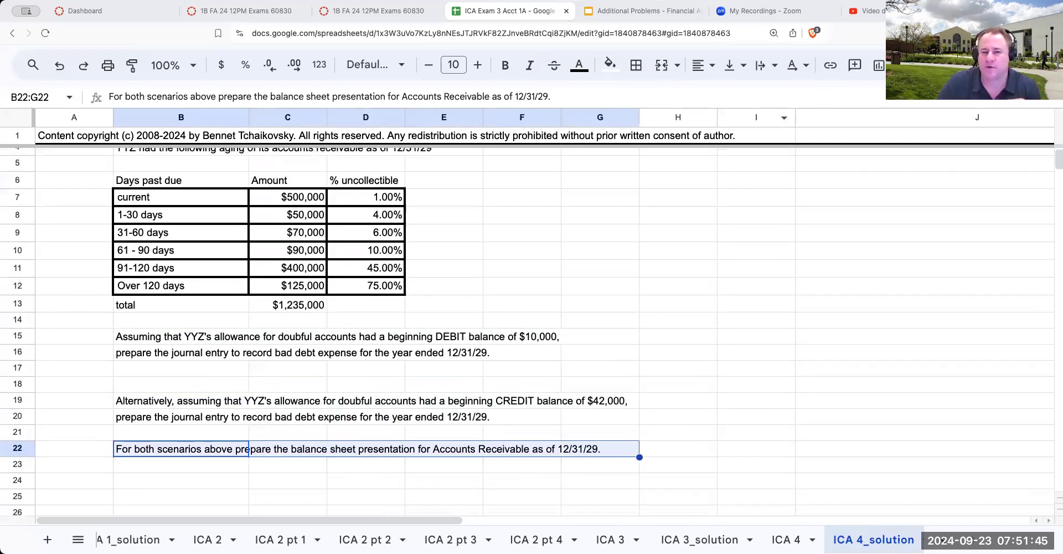
Open sec.gov in a new browser tab and go to its Search Filings page
key("super+t")
type("sec.gov")
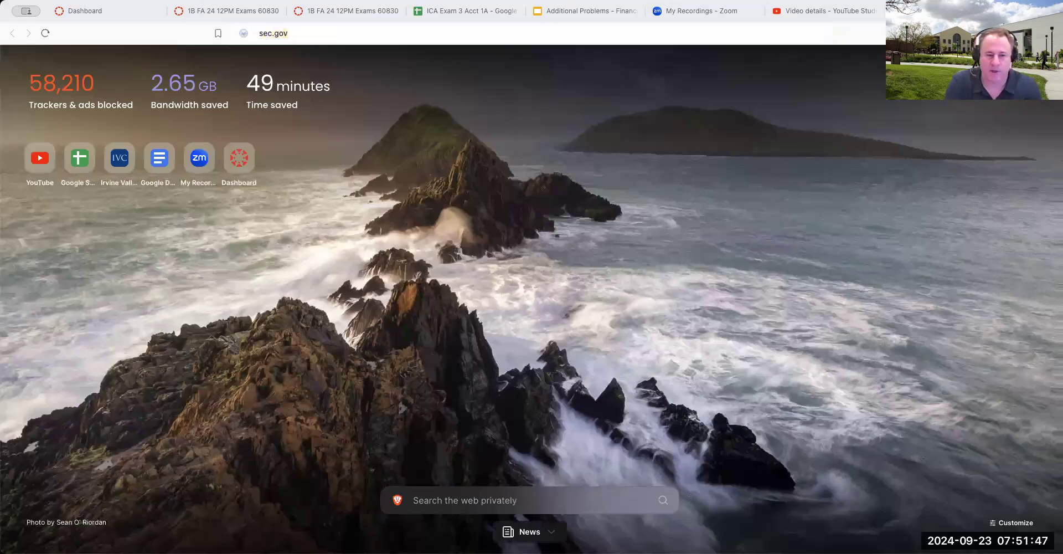
key("Return")
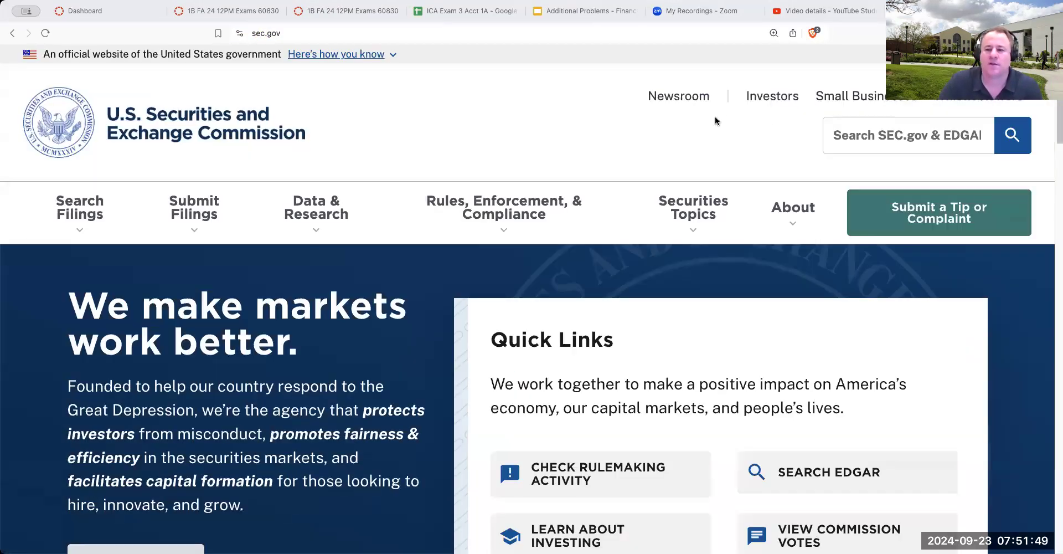
left_click(80, 210)
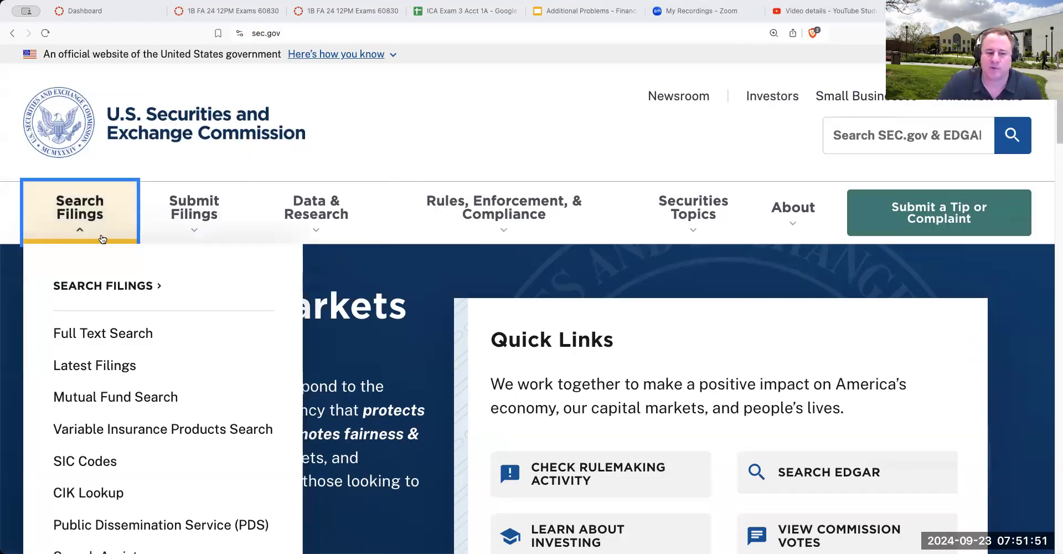
left_click(111, 284)
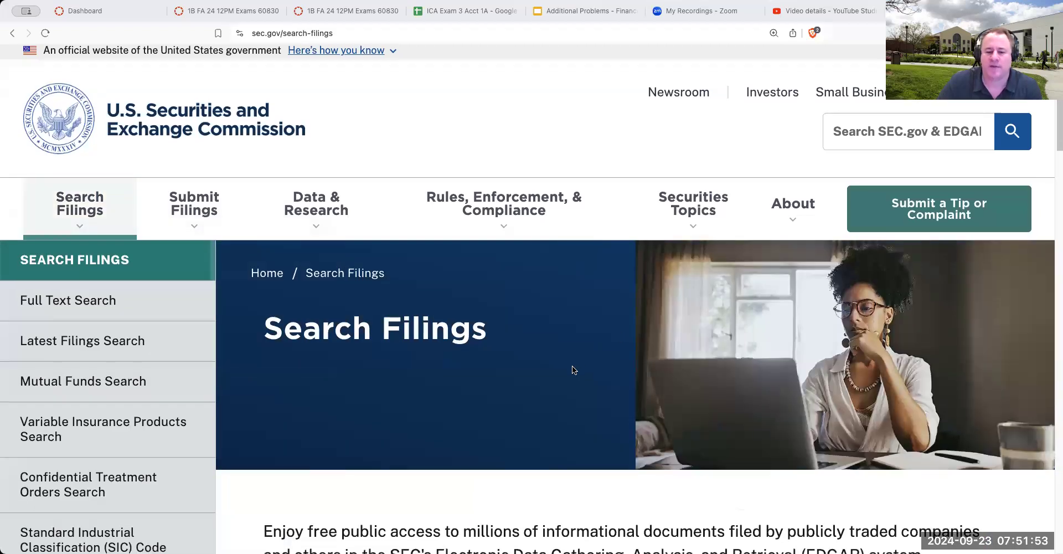
Look up the company "meta" in the EDGAR company search
scroll(414, 447, "down", 6)
left_click(414, 447)
type("meta")
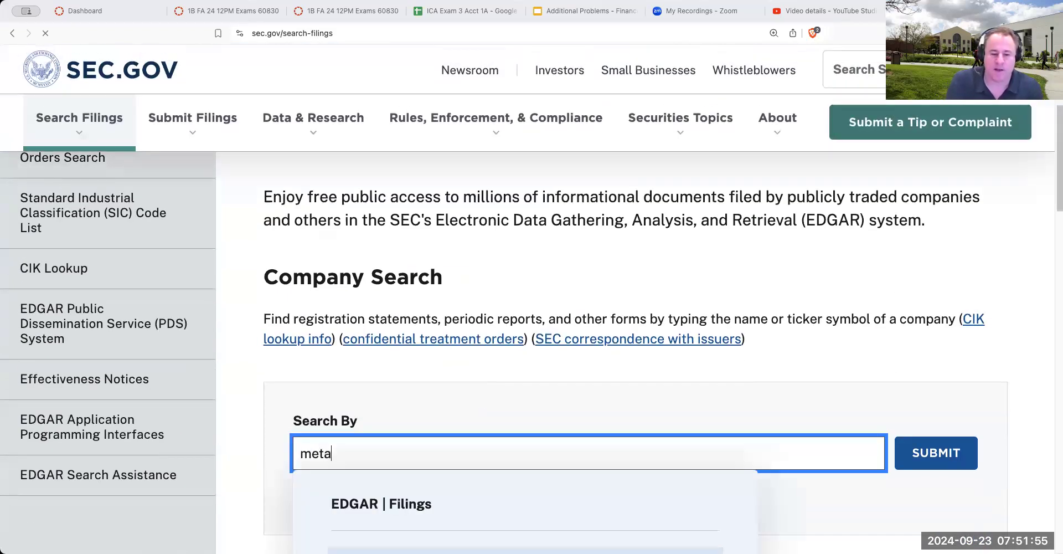
key("Return")
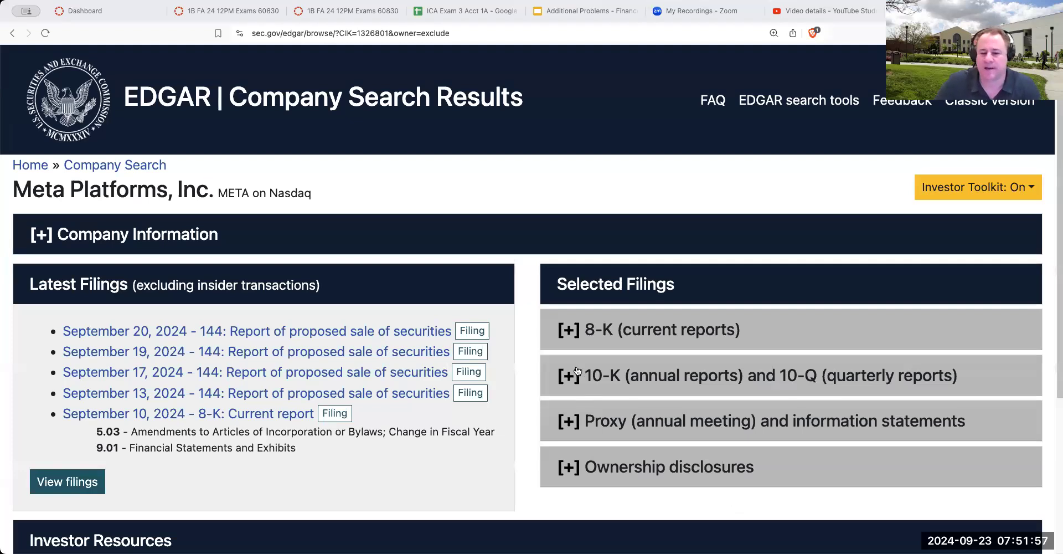
Open Meta's 10-Q for the quarter ending June 30, 2024 and go to the condensed consolidated balance sheets
left_click(576, 371)
scroll(671, 360, "down", 3)
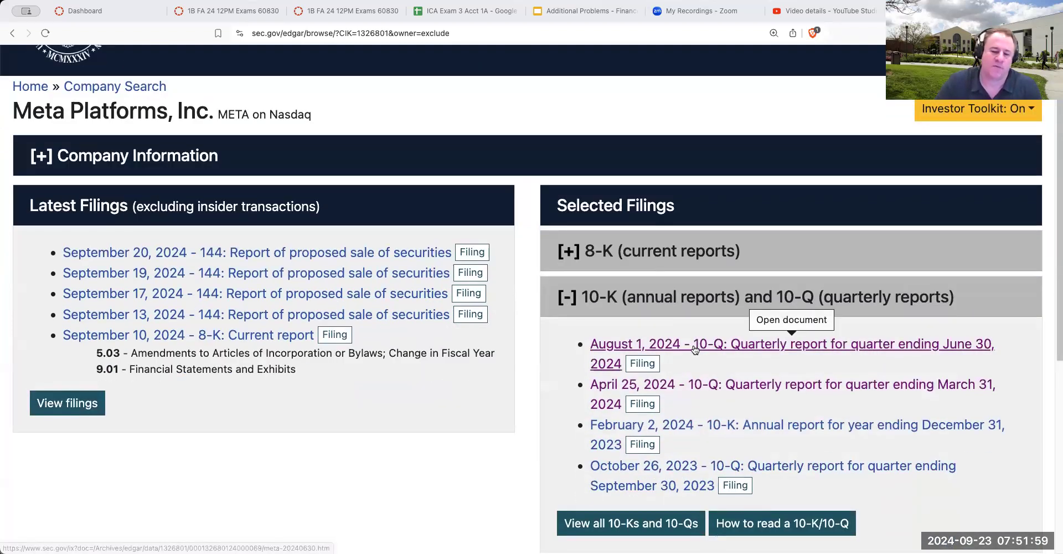
left_click(693, 348)
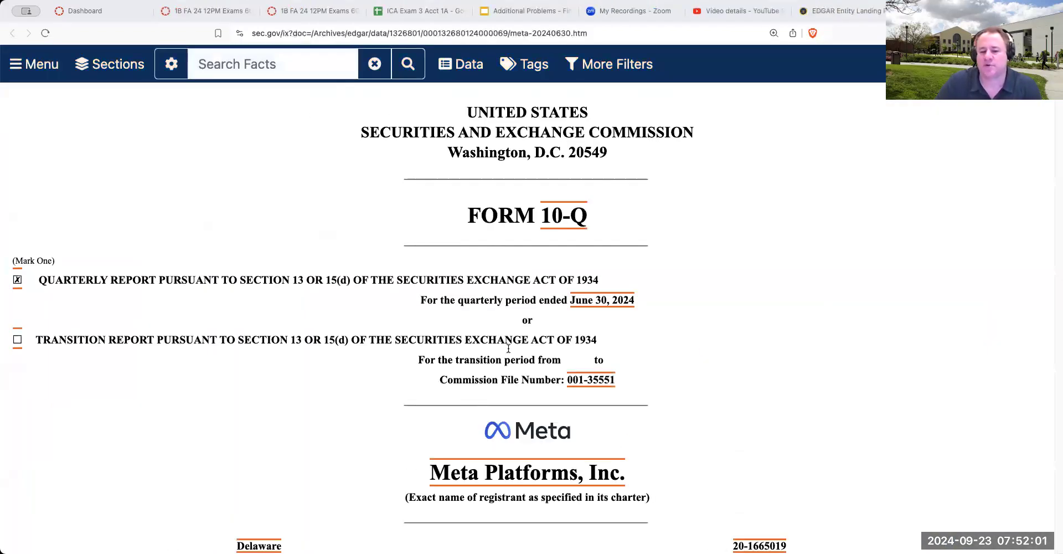
scroll(481, 356, "down", 7)
scroll(480, 356, "down", 15)
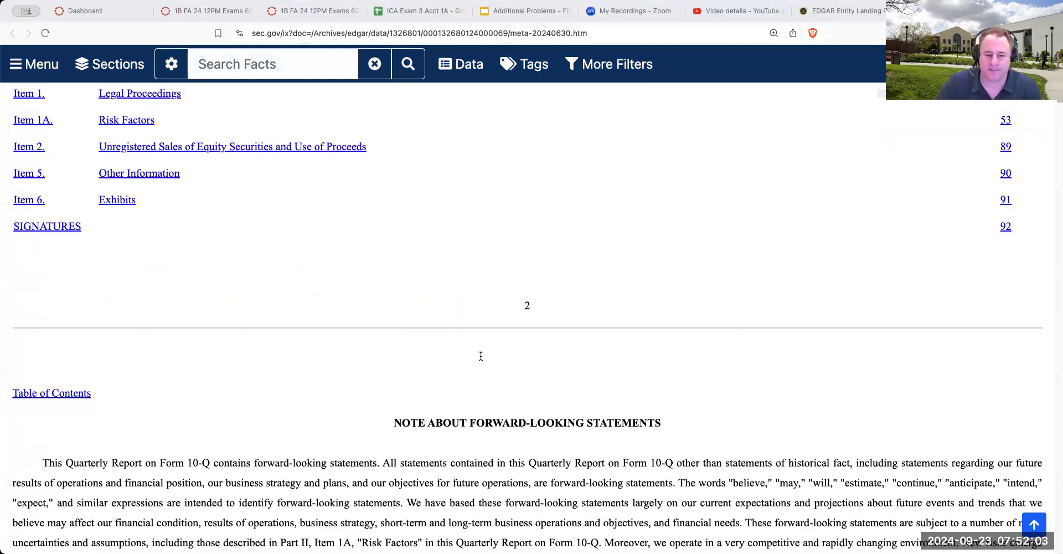
scroll(481, 356, "down", 20)
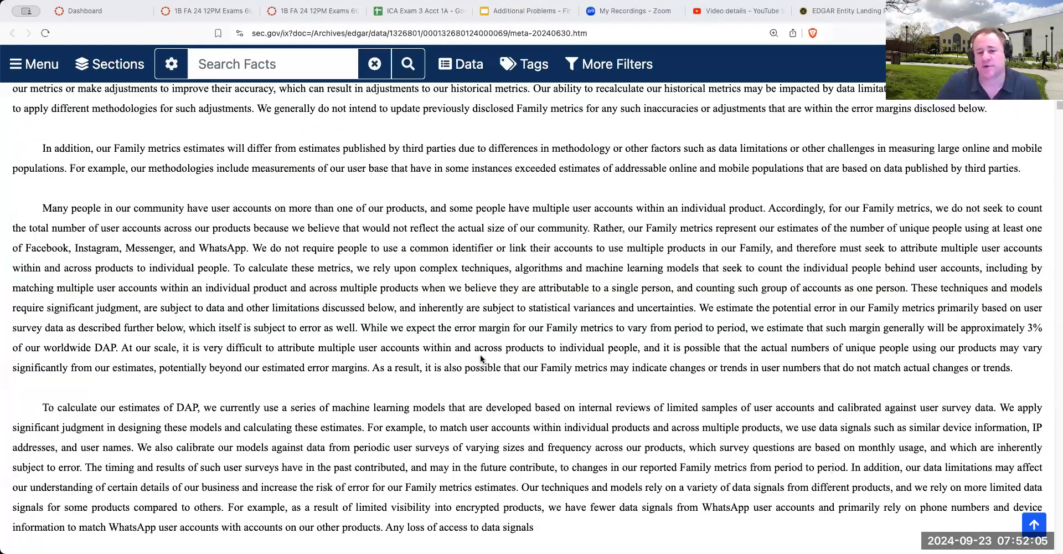
scroll(480, 357, "down", 15)
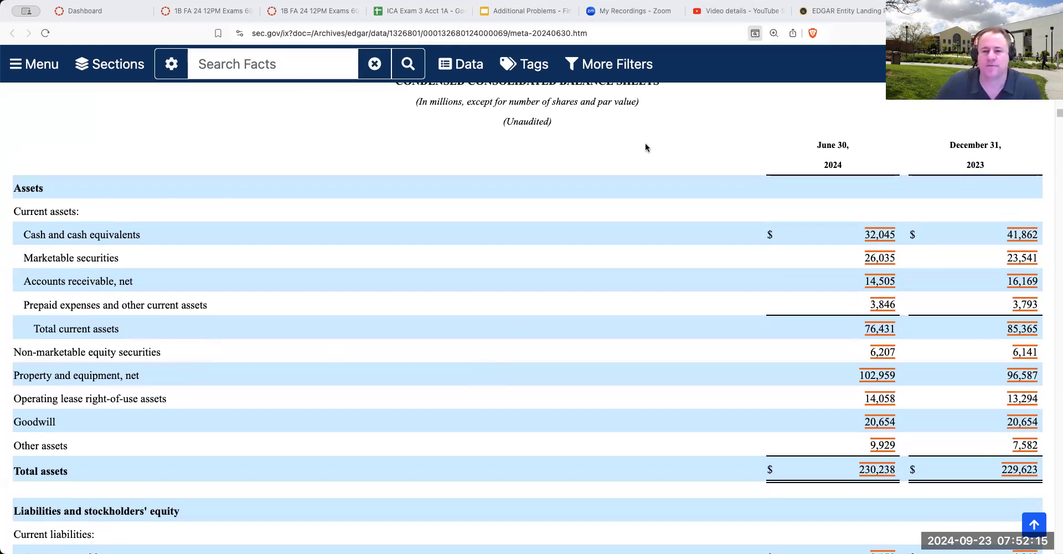
Search the 10-Q for "accounts receivable" and go through the matches
key("super+f")
type("accounts")
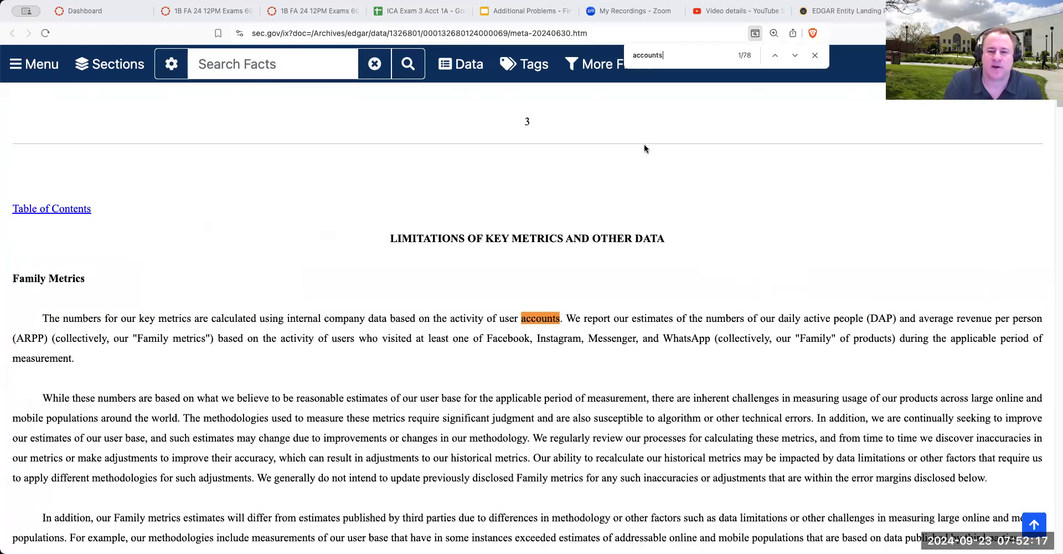
type(" receivable")
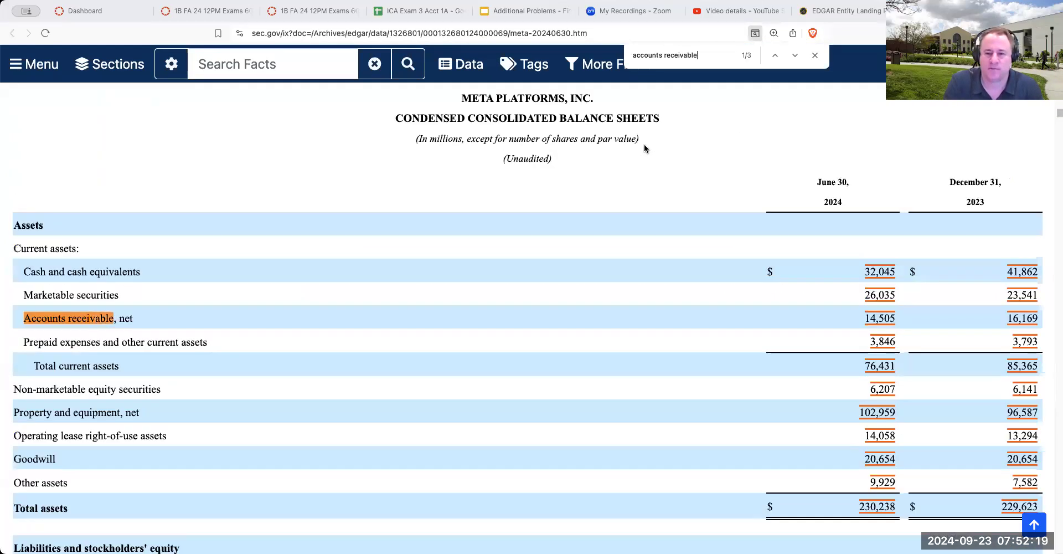
key("Return")
key("Return")
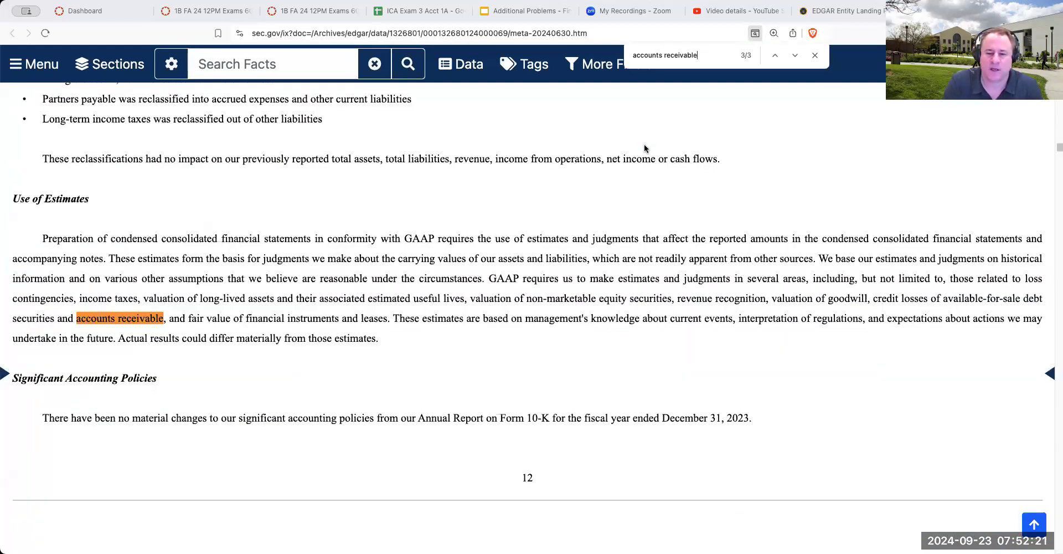
key("Return")
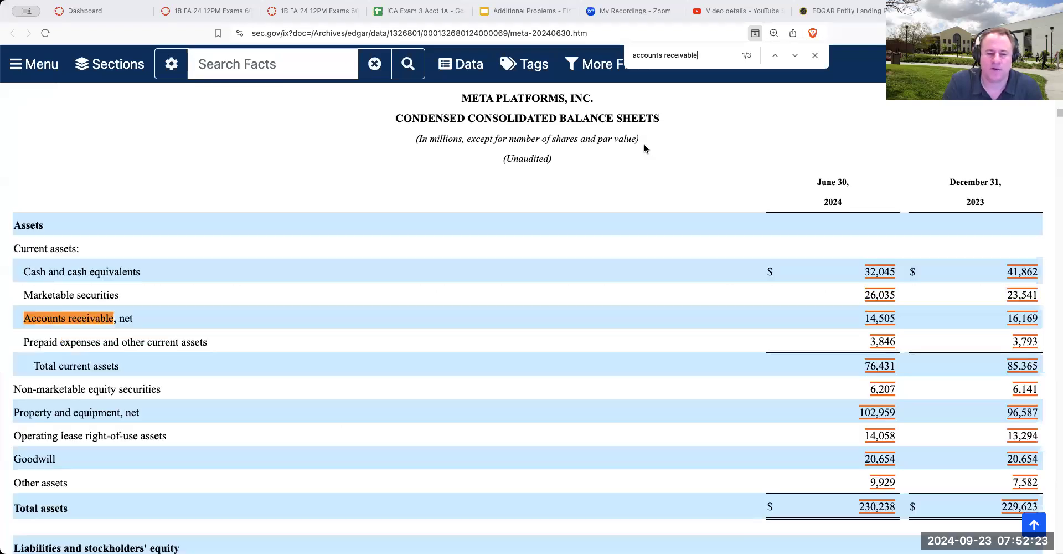
key("Return")
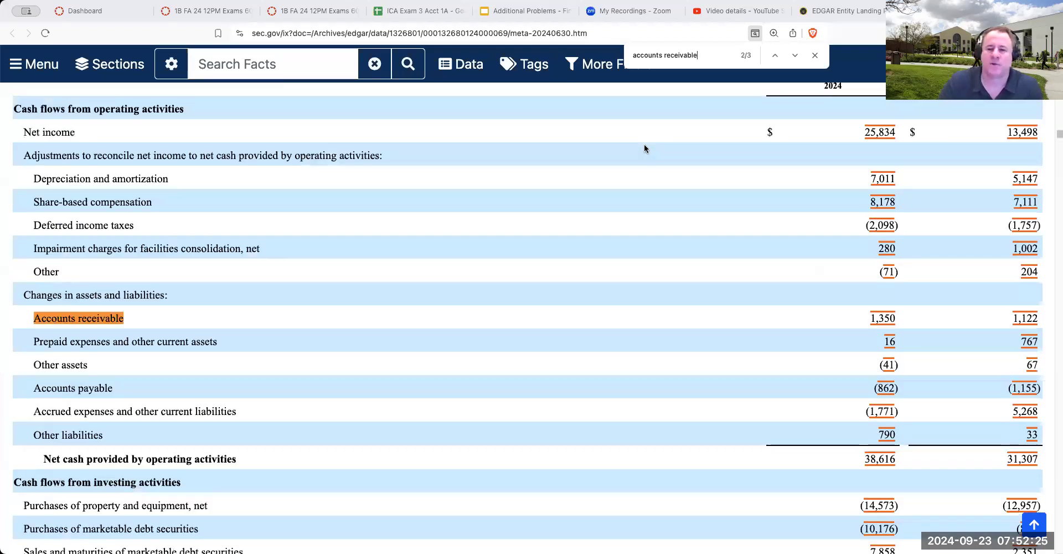
Search the 10-Q for "allowance for doubtful acc" instead
key("alt+shift+Left")
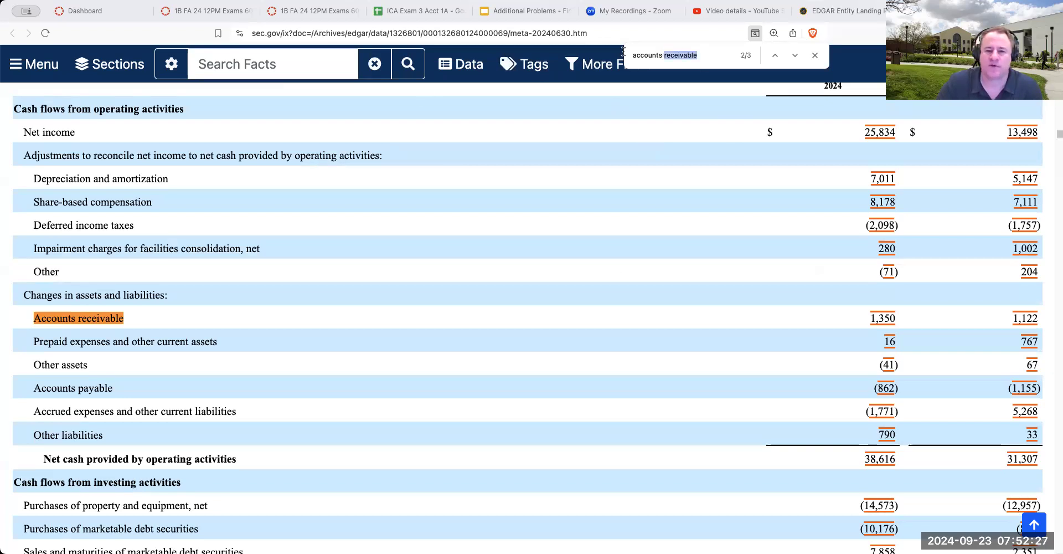
key("alt+shift+Left")
key("BackSpace")
type("allowanc")
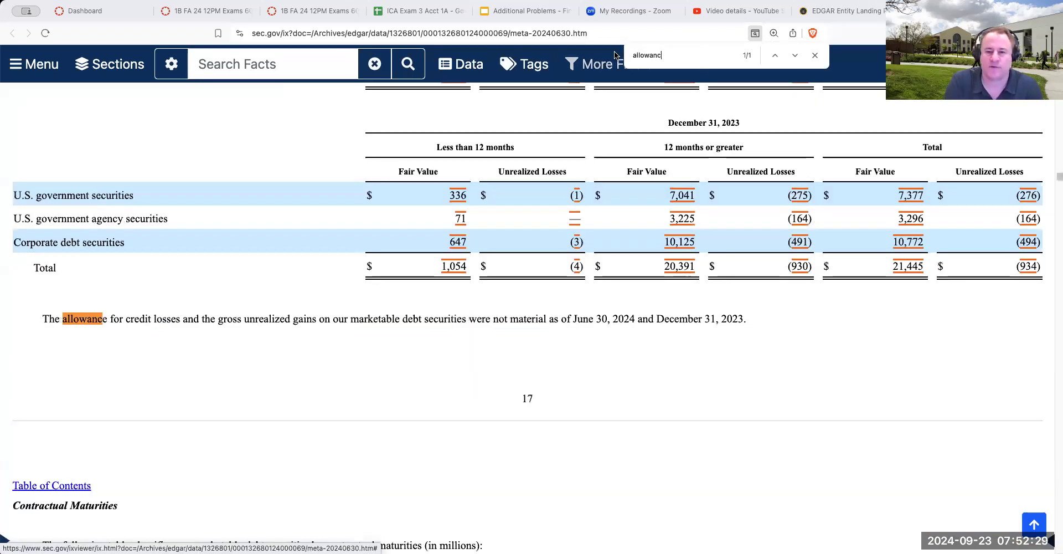
type("e for")
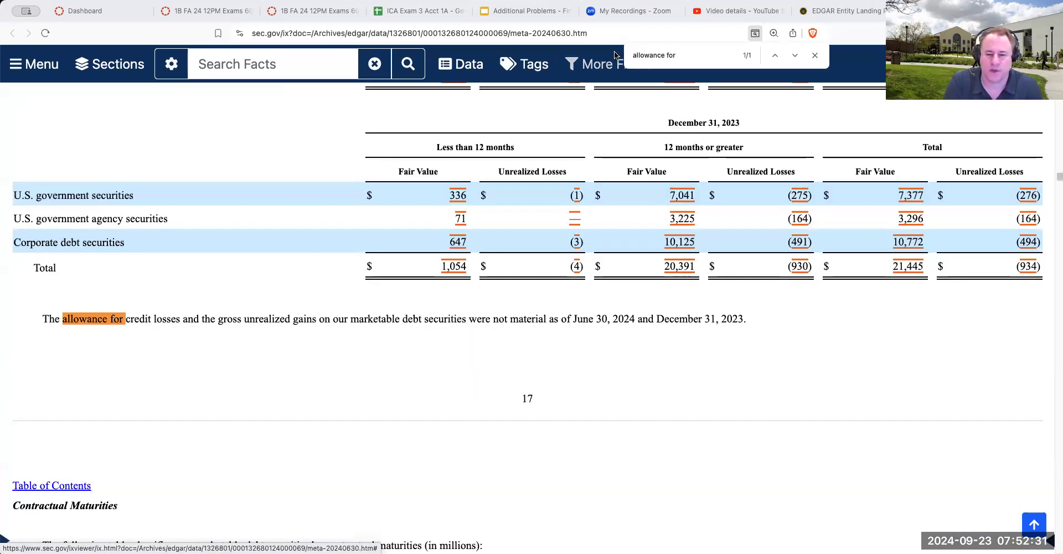
type(" doubtful")
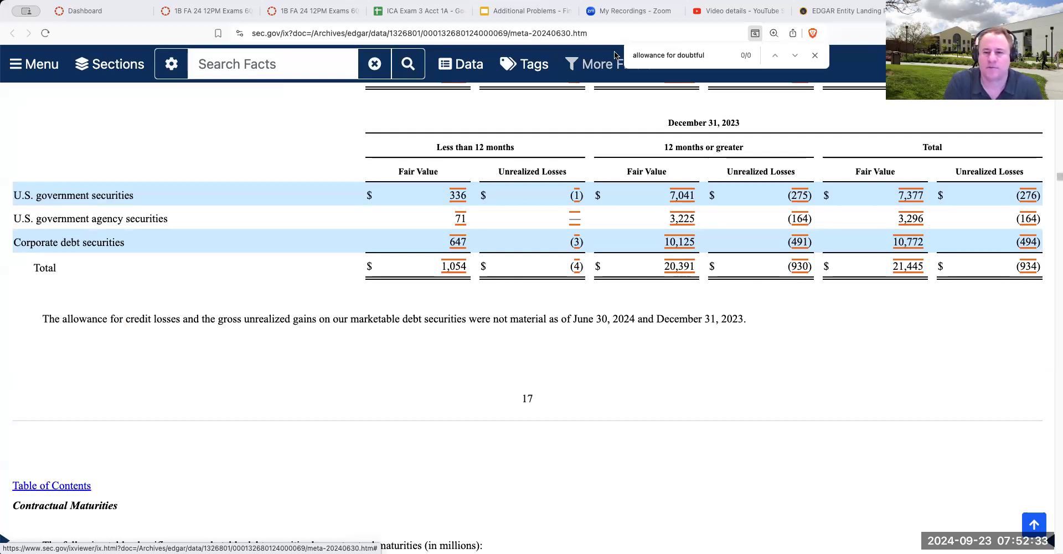
type(" acc")
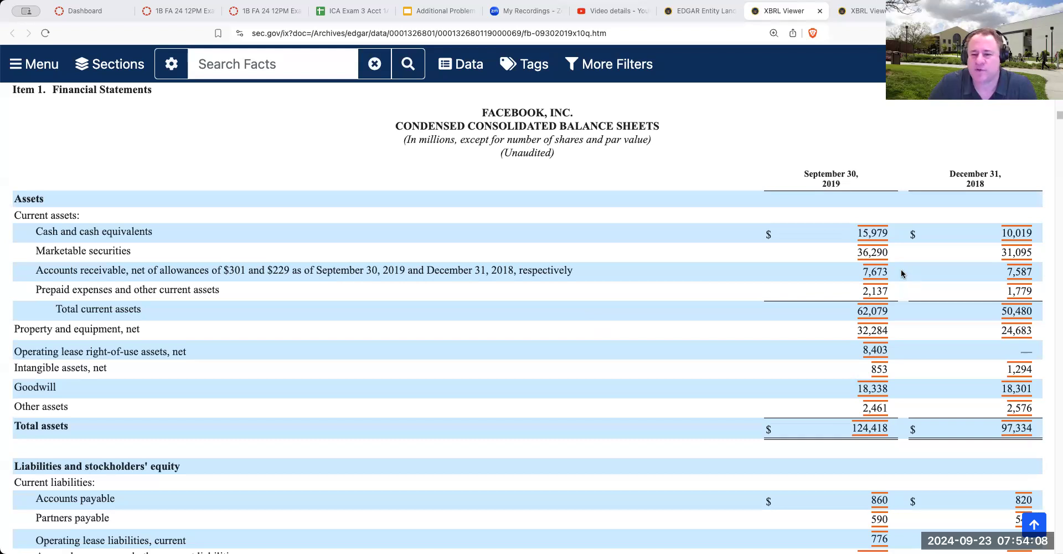
Return to the ICA Exam 3 spreadsheet and select blank cell M8 beside the YYZ problem
left_click(360, 14)
left_click(735, 230)
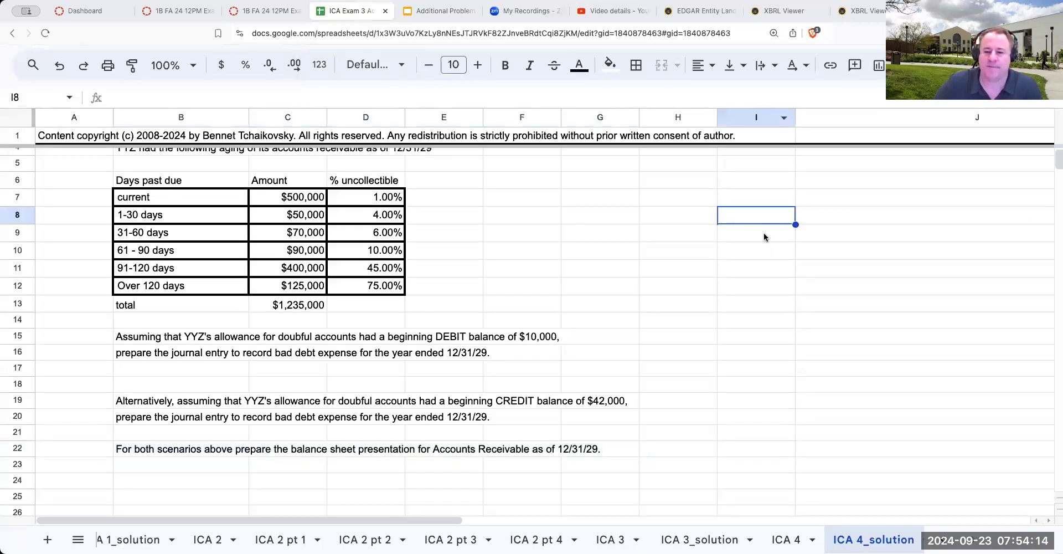
key("Right")
key("Right")
key("Right")
key("Right")
key("Right")
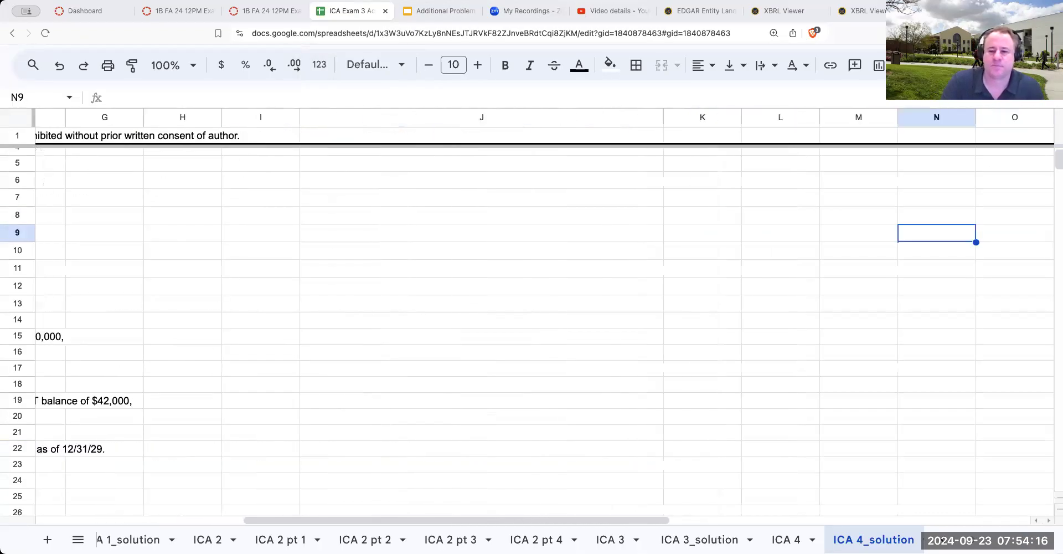
key("Left")
key("Left")
key("Up")
key("Right")
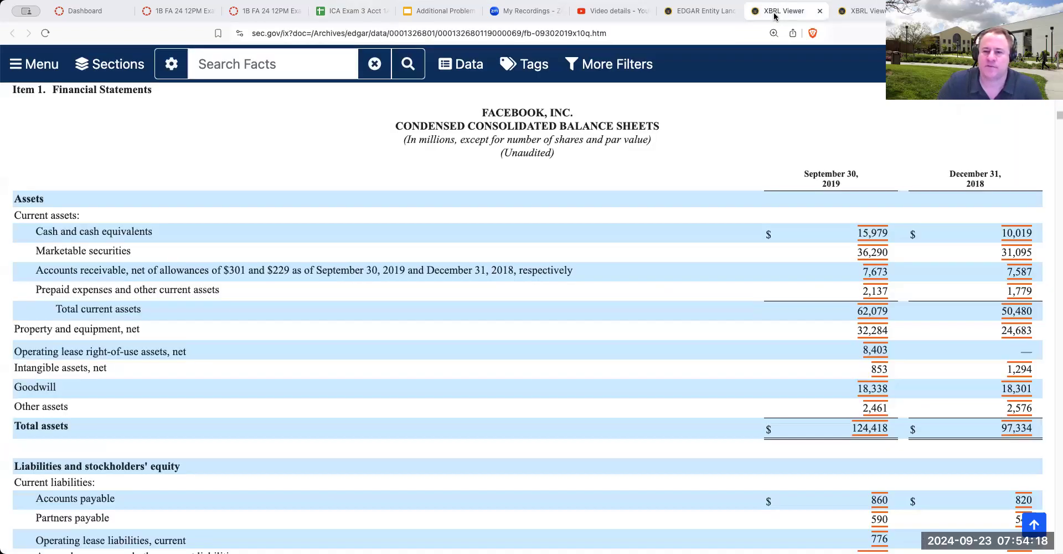
Review the accounts receivable line on Facebook's September 30, 2019 balance sheet and return to the ICA Exam 3 spreadsheet
left_click(778, 12)
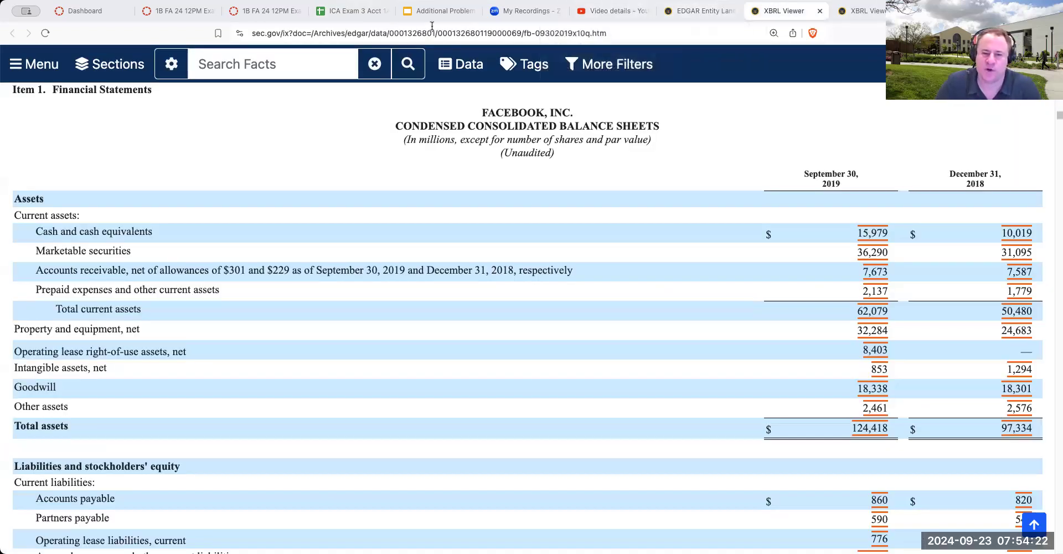
left_click(344, 11)
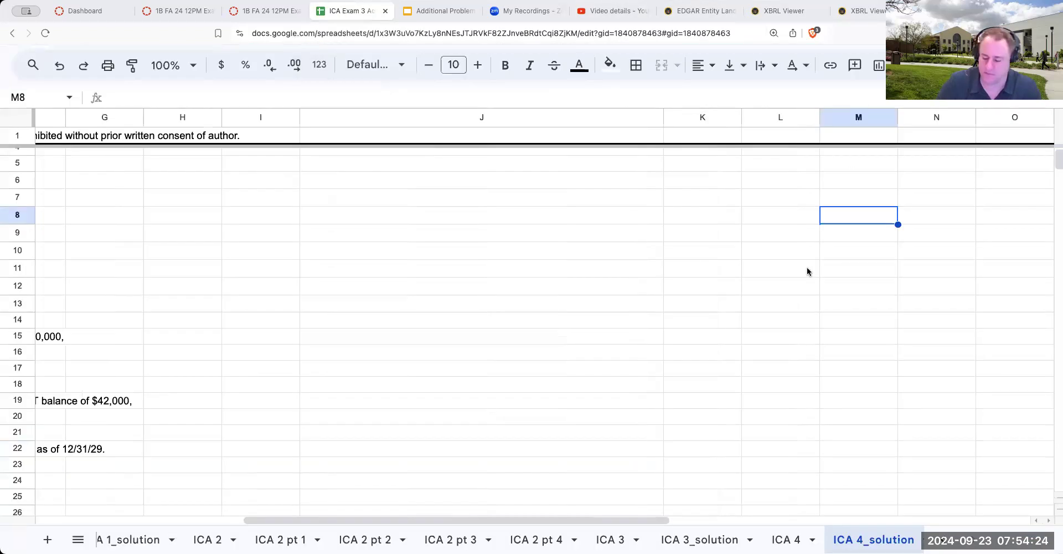
Enter the column header dates 9/30/19 in cell M8 and 12/31/18 in cell N8
type("9/30/19")
key("Return")
left_click(936, 215)
type("1")
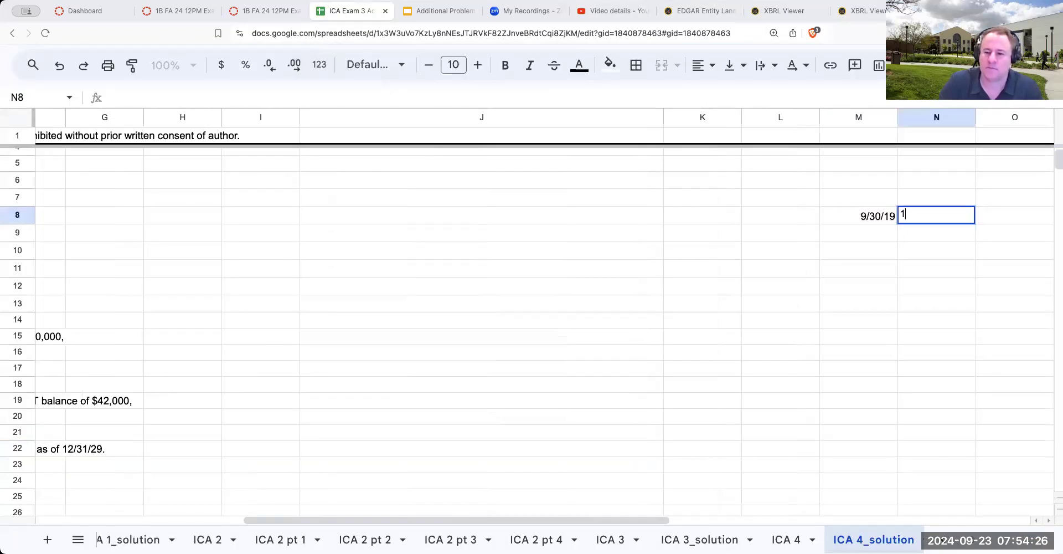
type("2/31/18")
key("Return")
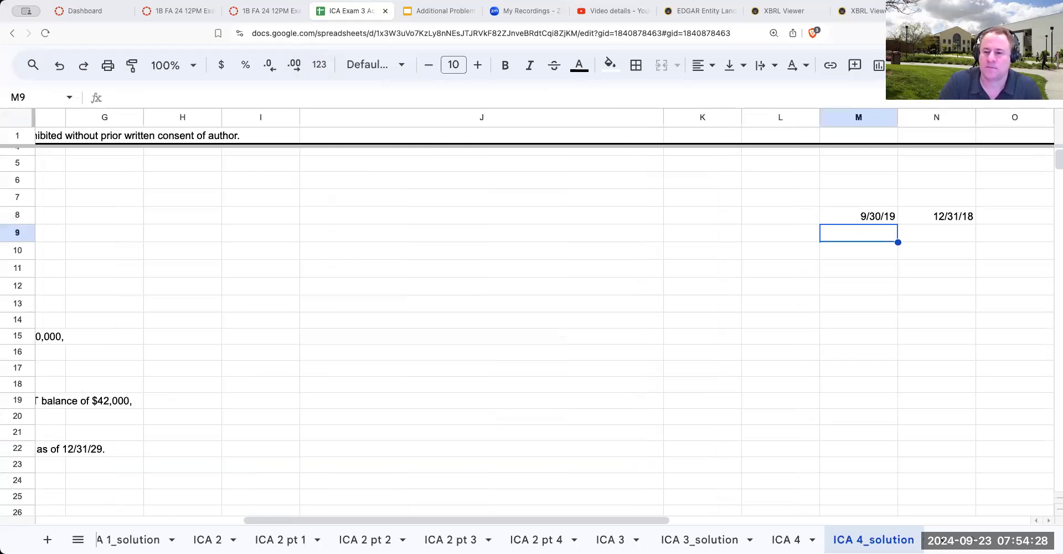
Select cell M11 and move the Facebook 10-Q browser tab directly beside the ICA Exam 3 spreadsheet tab
key("Down")
key("Down")
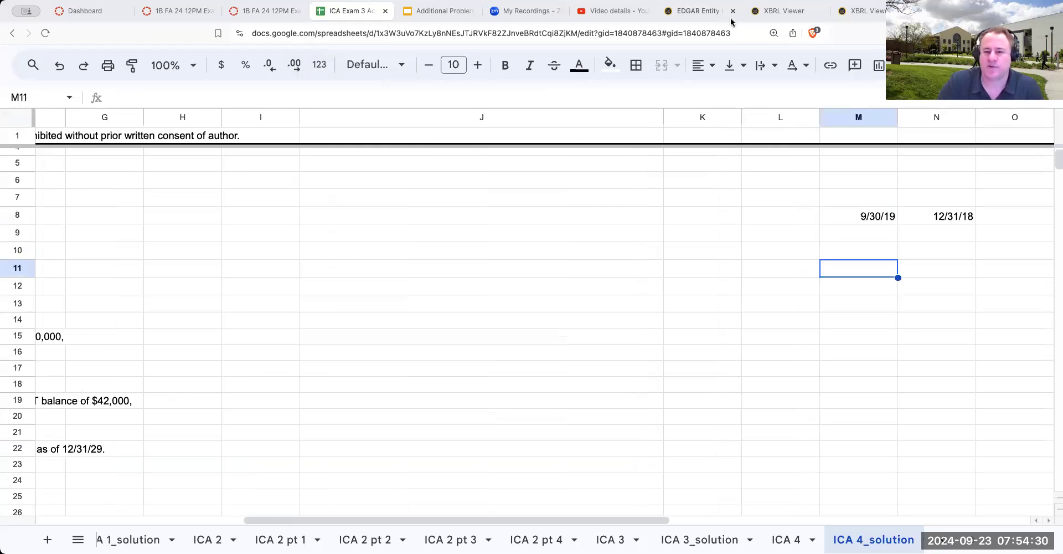
left_click(677, 11)
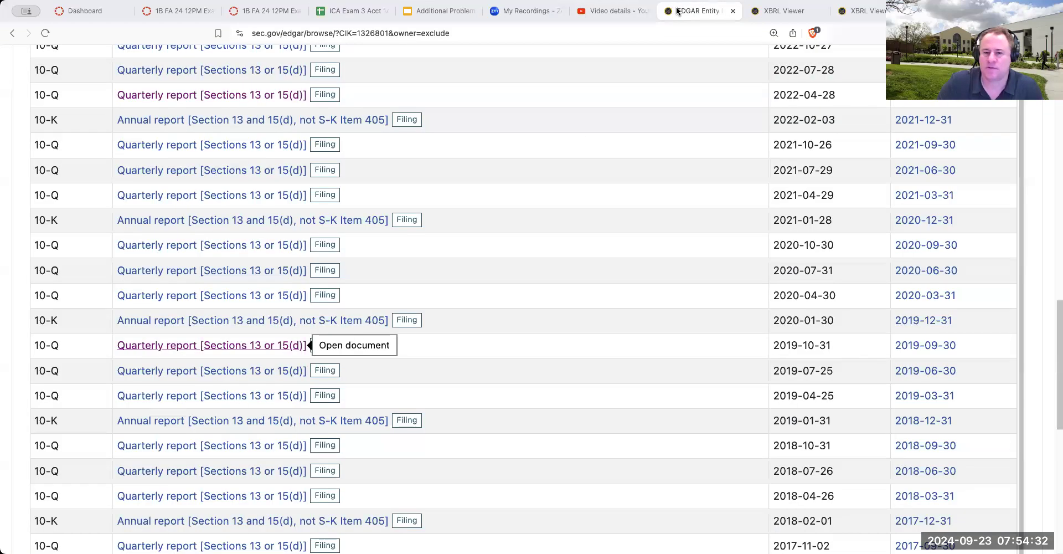
left_click_drag(792, 12, 409, 13)
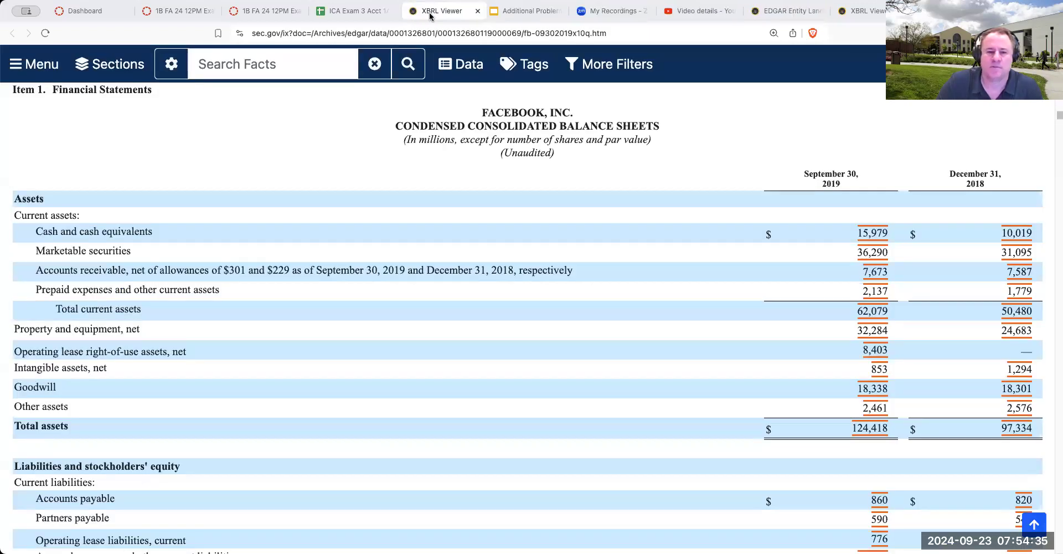
Enter Facebook's net accounts receivable from the 10-Q balance sheet in the spreadsheet: 7673 in M11 and 7587 in N11
left_click(355, 11)
type("7673")
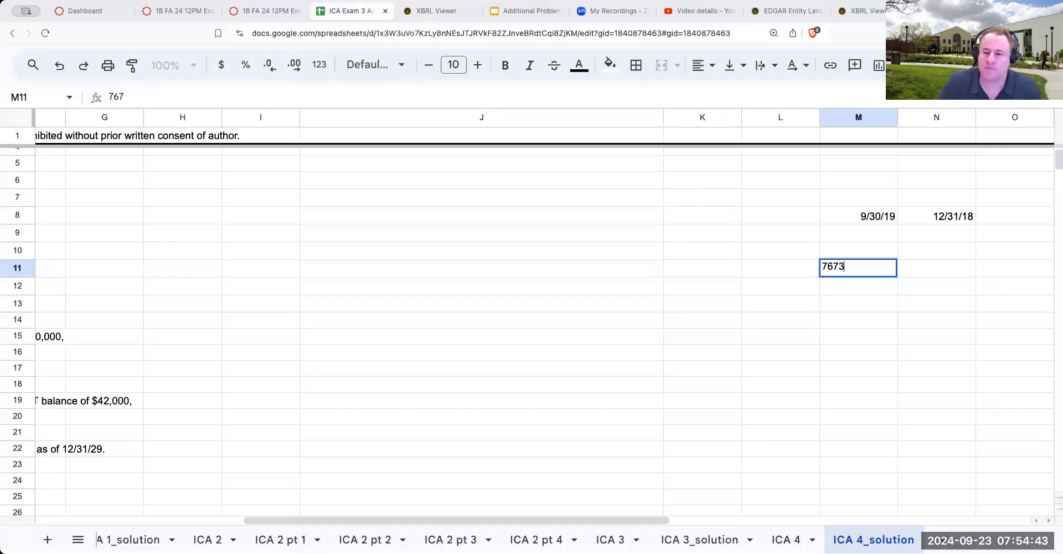
key("Tab")
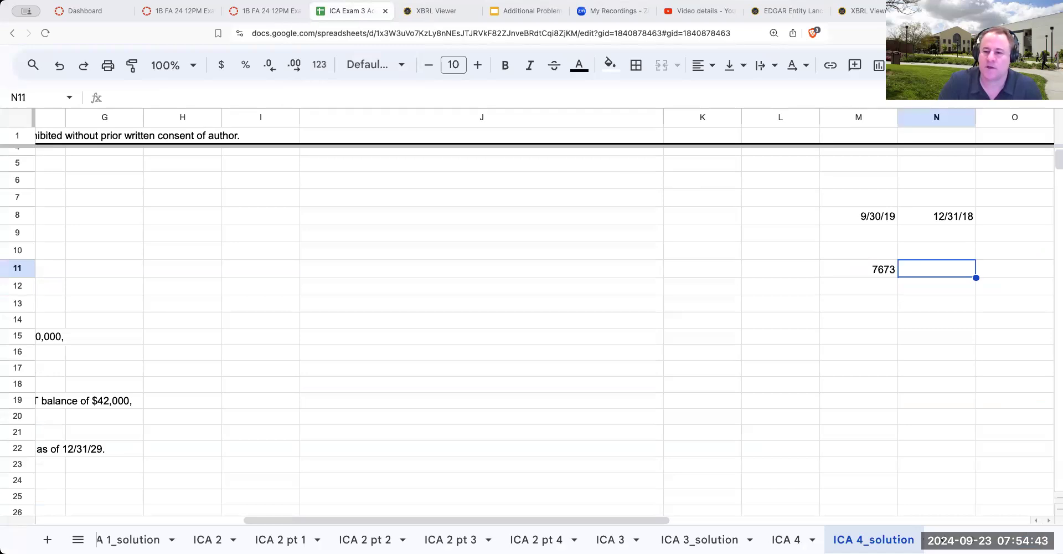
left_click(435, 10)
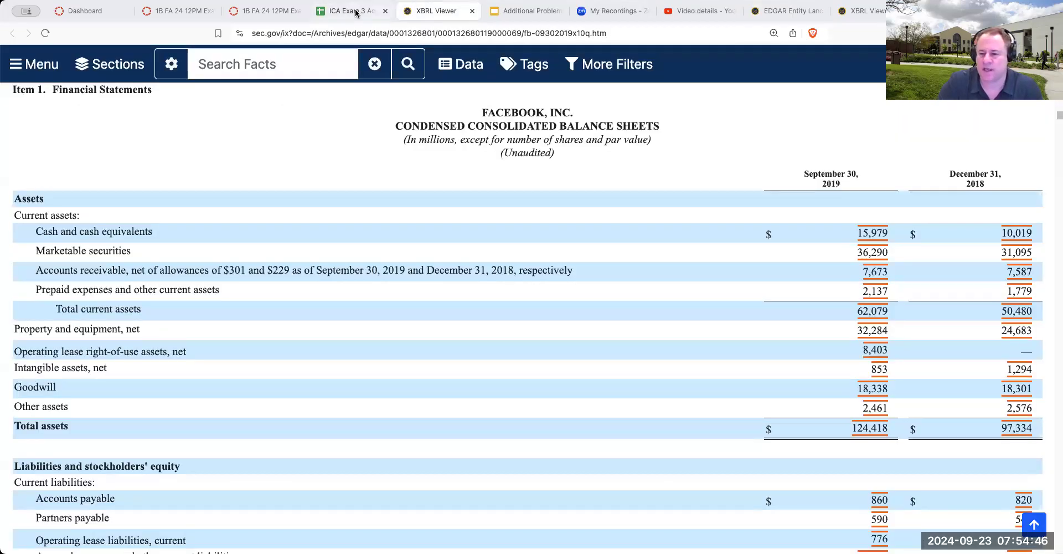
left_click(356, 12)
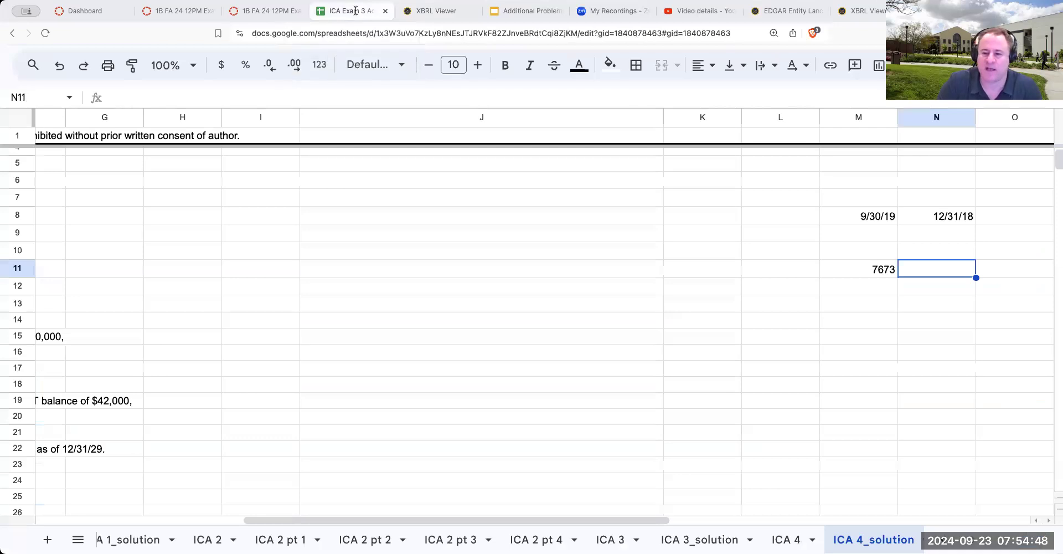
type("78")
key("BackSpace")
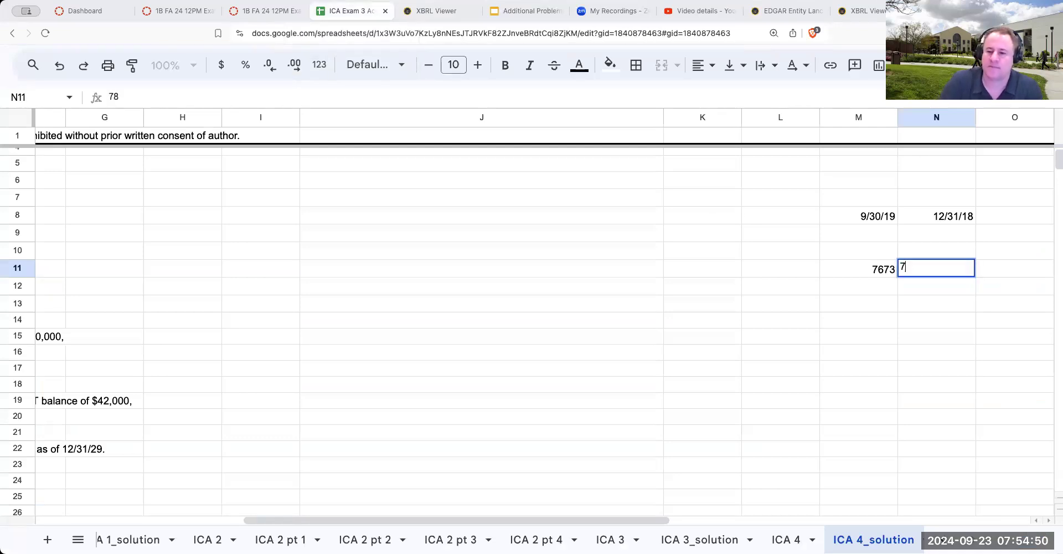
type("587")
key("Return")
Label cell L11 "A/R, net" and cell L10 "allowance for doubful account"
left_click(780, 268)
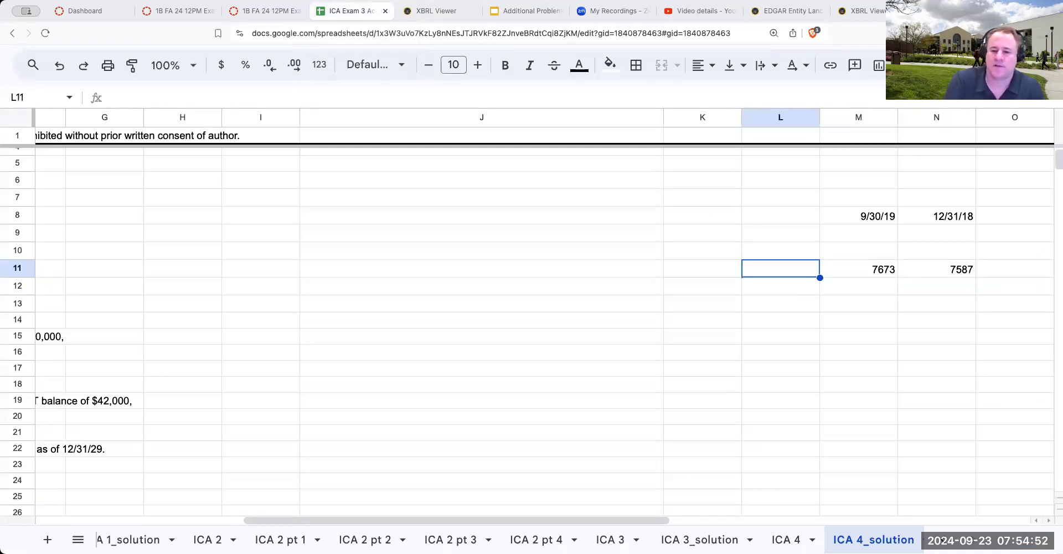
type("A/R, net")
key("Return")
left_click(780, 250)
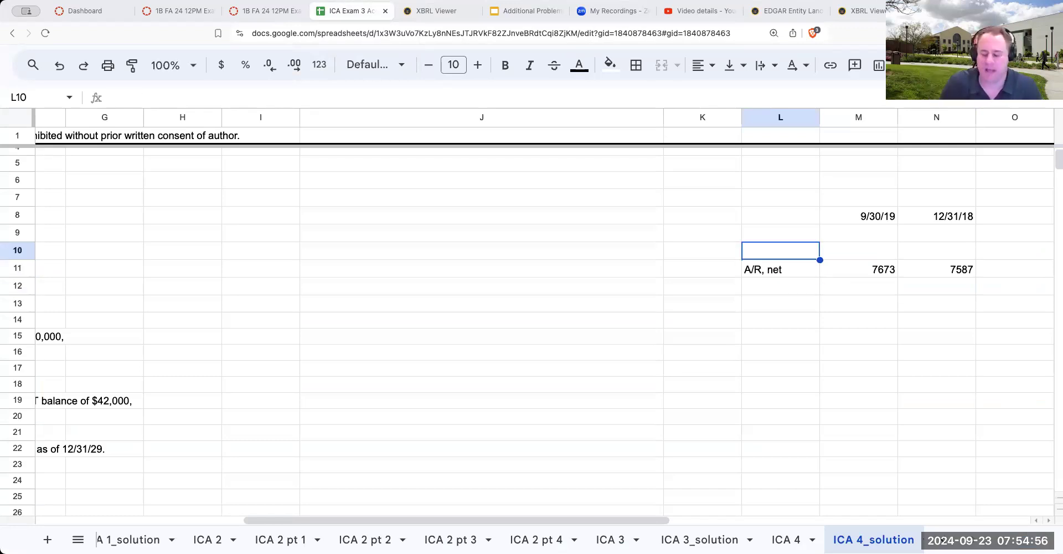
type("allowa")
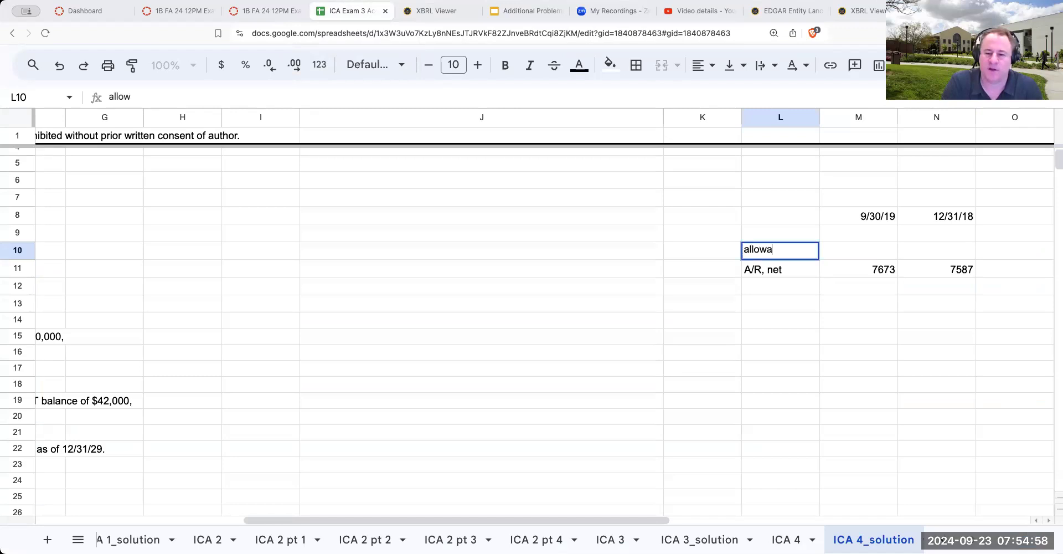
type("nce fo")
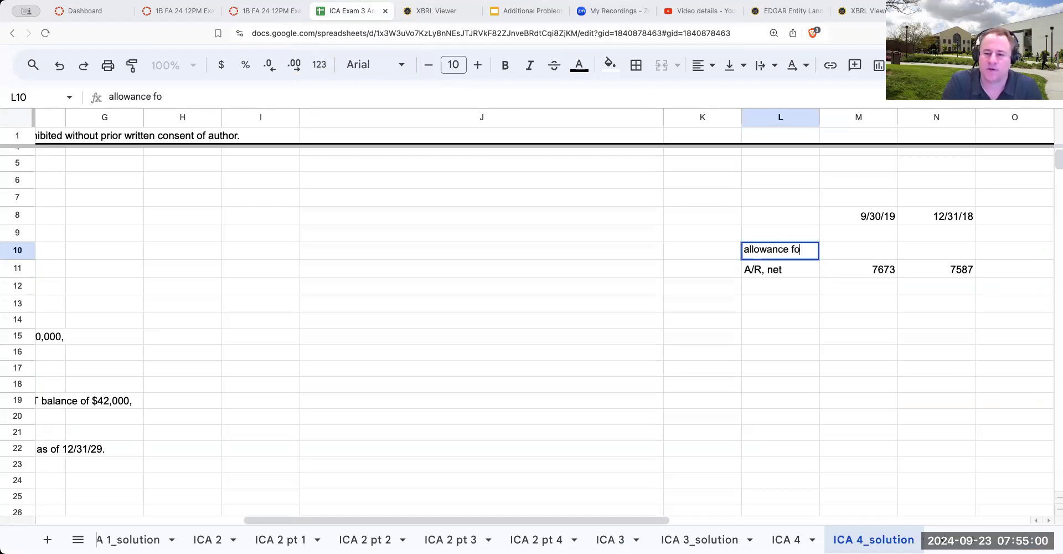
type("r doubful ")
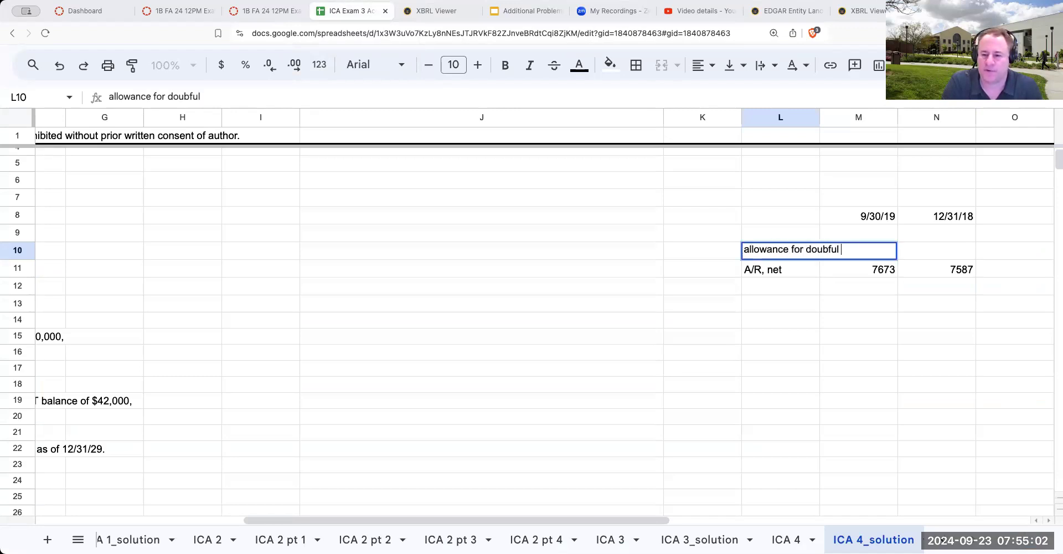
type("account")
key("Return")
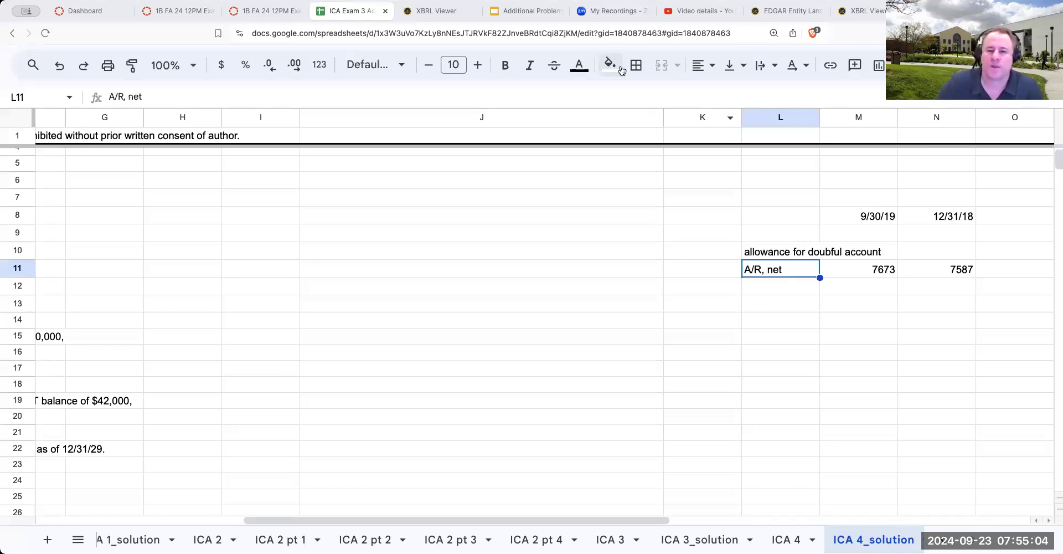
Look up the allowances on Facebook's balance sheet and enter 301 in M10 and 229 in N10 of the spreadsheet
left_click(443, 12)
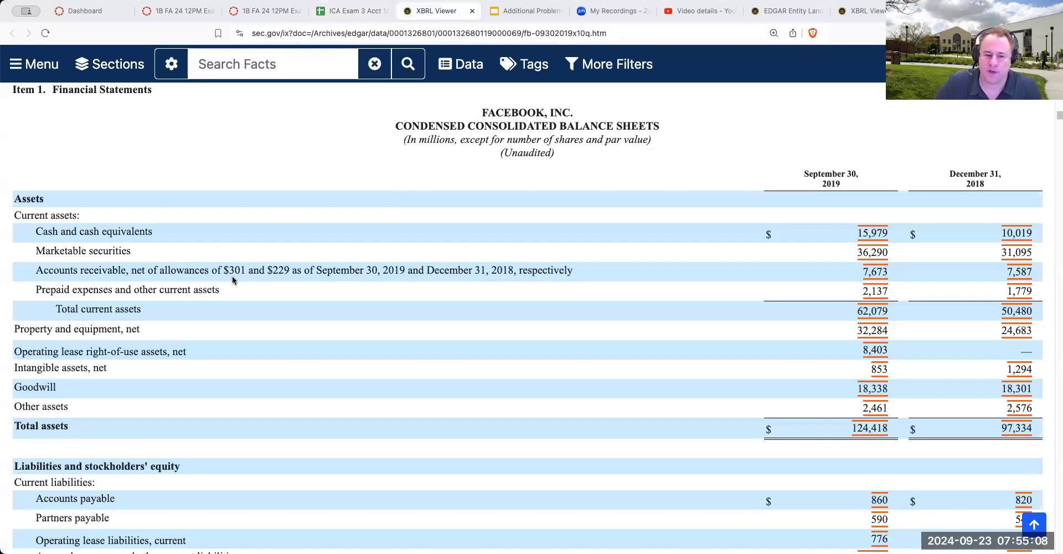
left_click(518, 12)
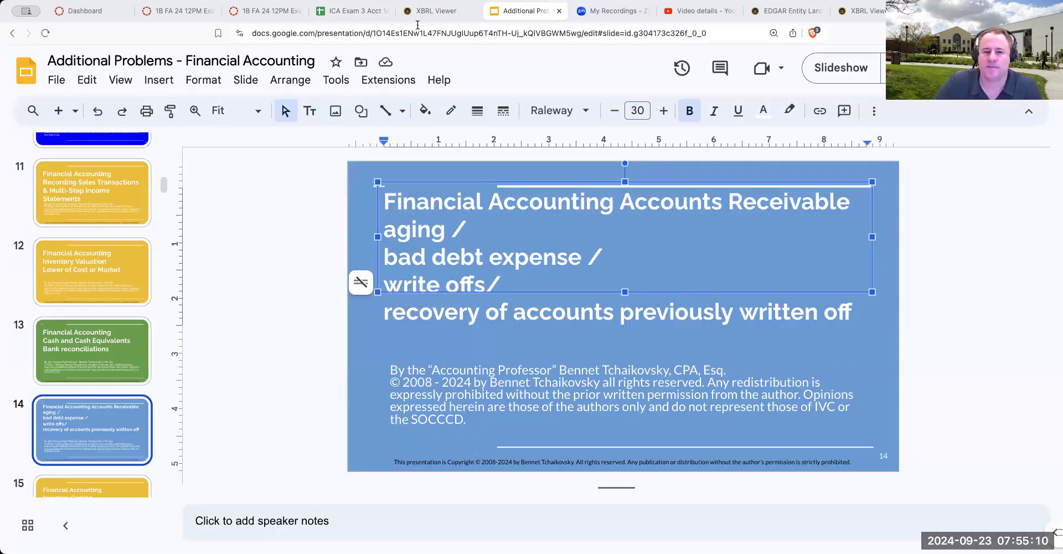
left_click(350, 11)
left_click(880, 258)
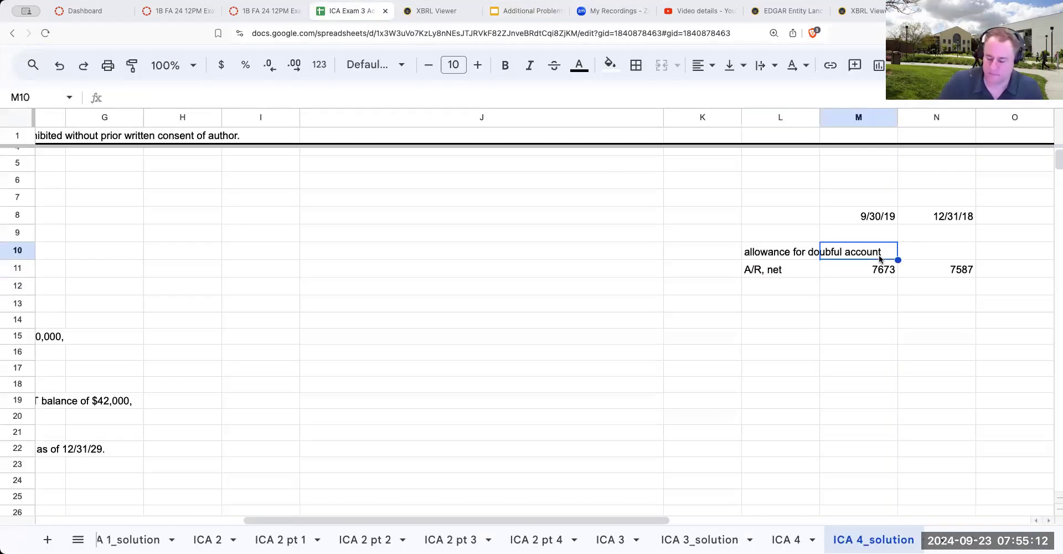
type("301")
key("Tab")
type("229")
key("Return")
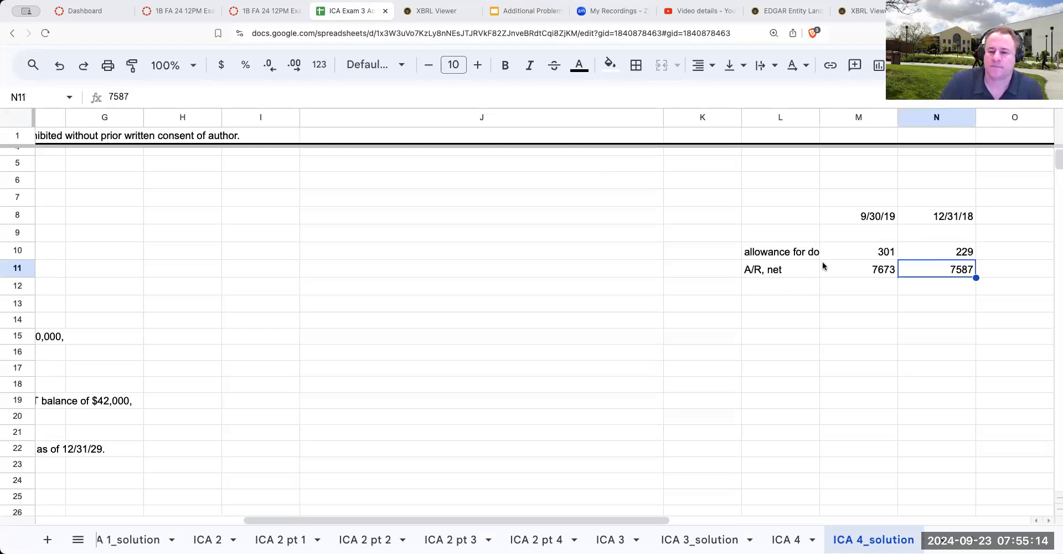
Right-align the allowance label in cell L10
left_click(789, 256)
left_click(701, 65)
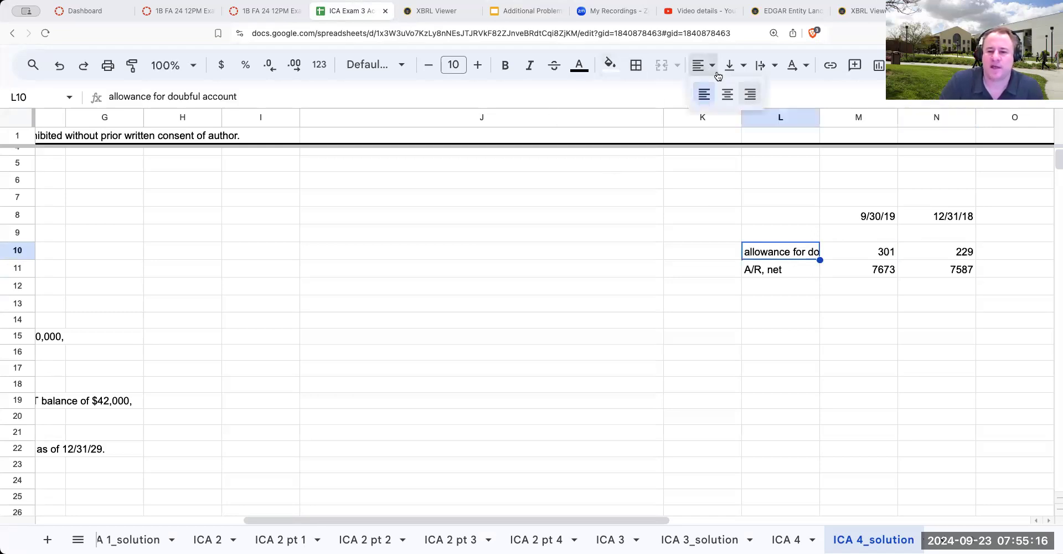
left_click(744, 89)
Label cell L9 above the allowance row "A/R.", replacing the autocompleted text
left_click(799, 234)
type("A/R")
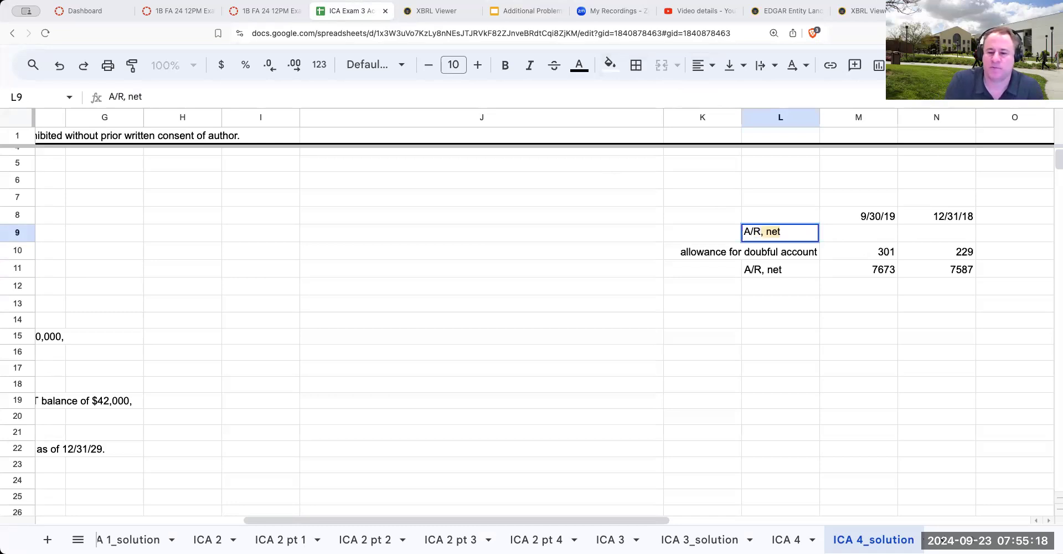
key("Return")
key("Up")
type("A/R.")
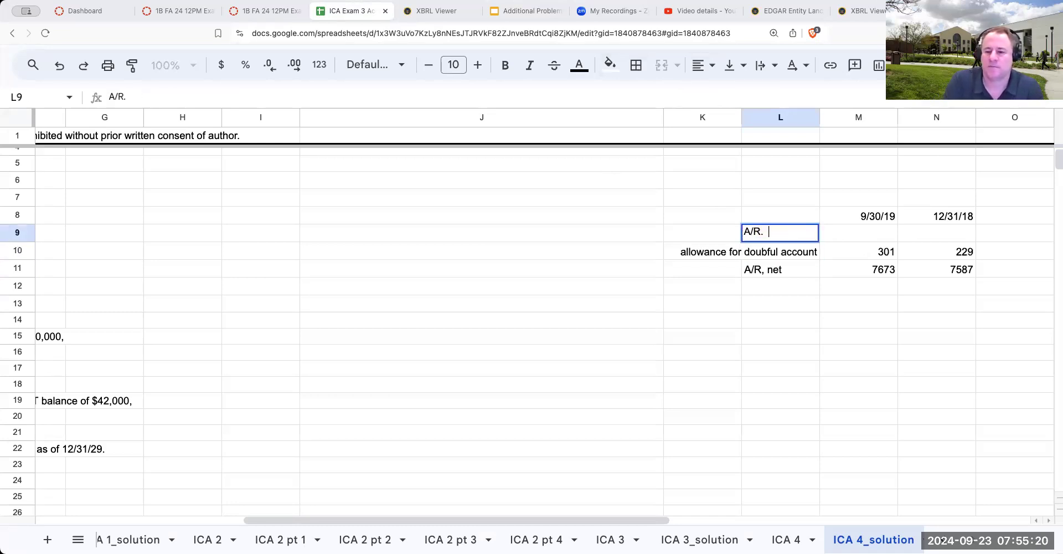
key("Return")
Calculate gross receivables as net plus allowance for both dates, with =M11+M10 in M9 and N11+N10 in N9
left_click(858, 233)
type("=M11+M10")
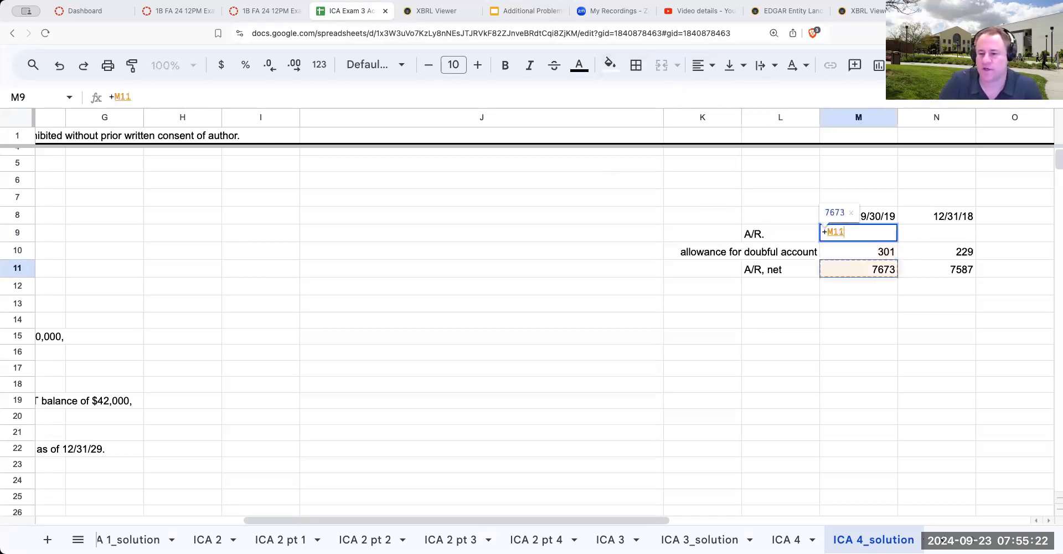
key("Return")
left_click(937, 233)
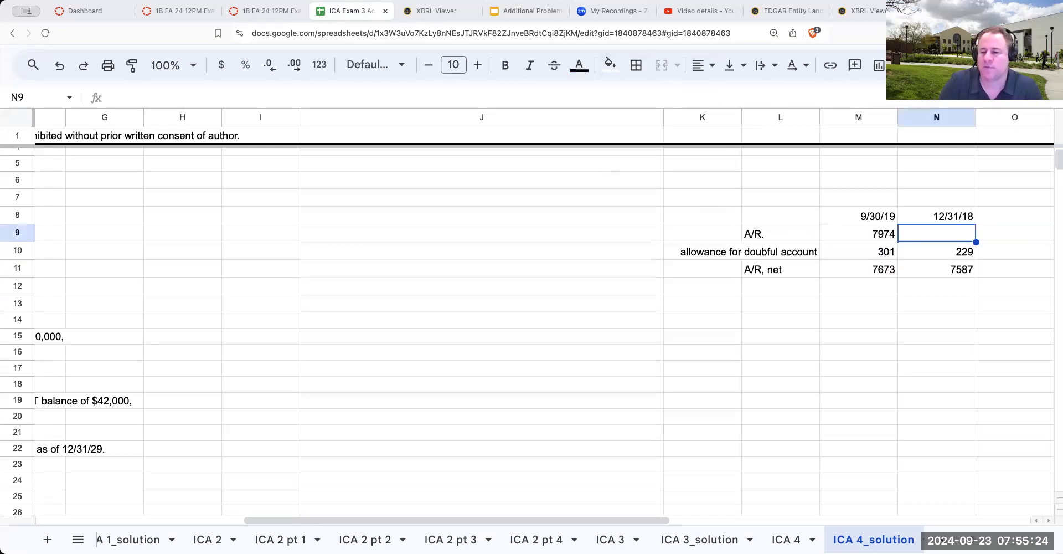
type("+M9")
key("Return")
key("Up")
type("+N11+")
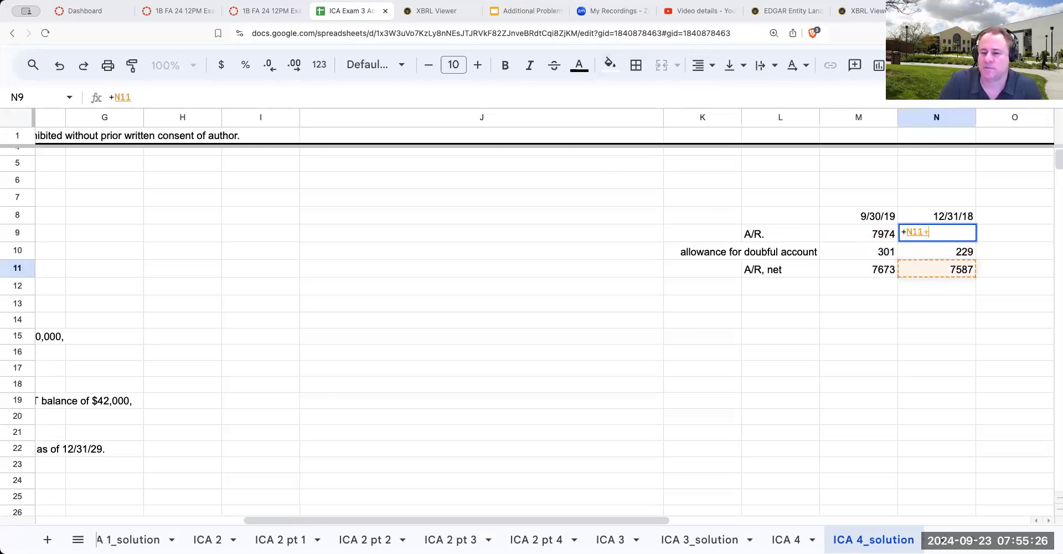
type("N10")
key("Return")
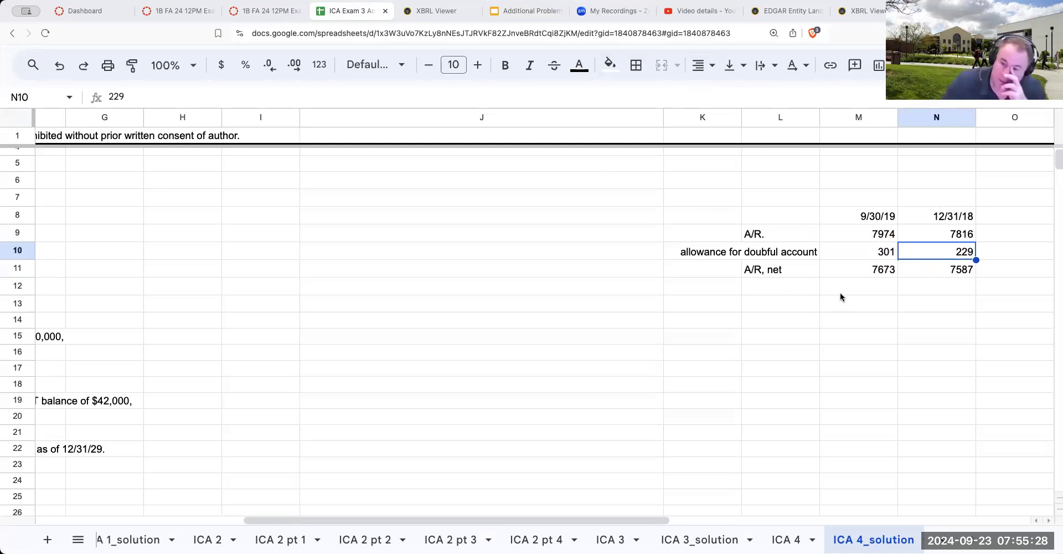
Format the amounts in M9:N11 as dollar currency without decimal places
left_click_drag(867, 236, 934, 267)
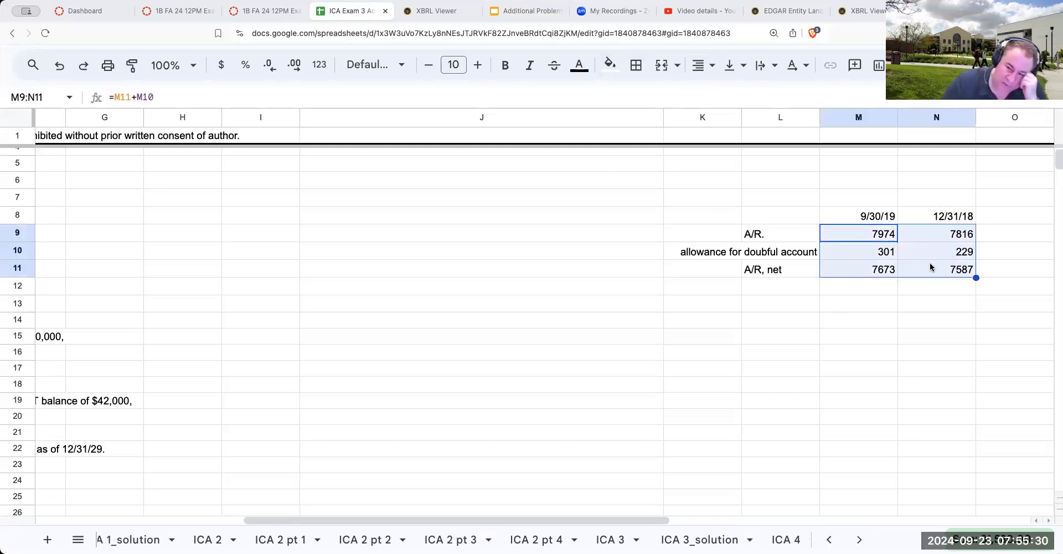
left_click(221, 65)
left_click(270, 65)
left_click(270, 64)
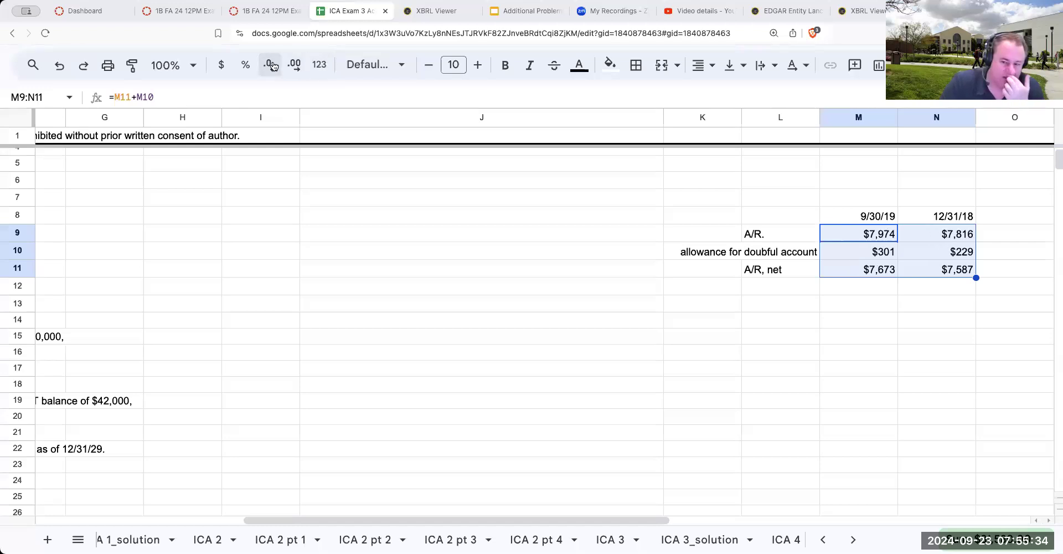
left_click(884, 298)
Add a top border to the net receivable amounts in M11:N11
left_click_drag(862, 268, 923, 271)
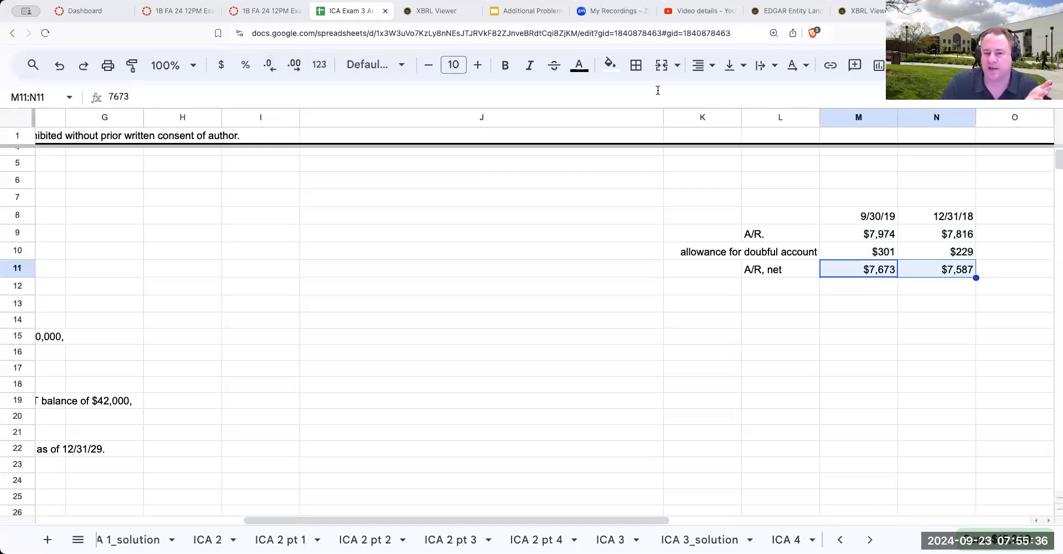
left_click(636, 67)
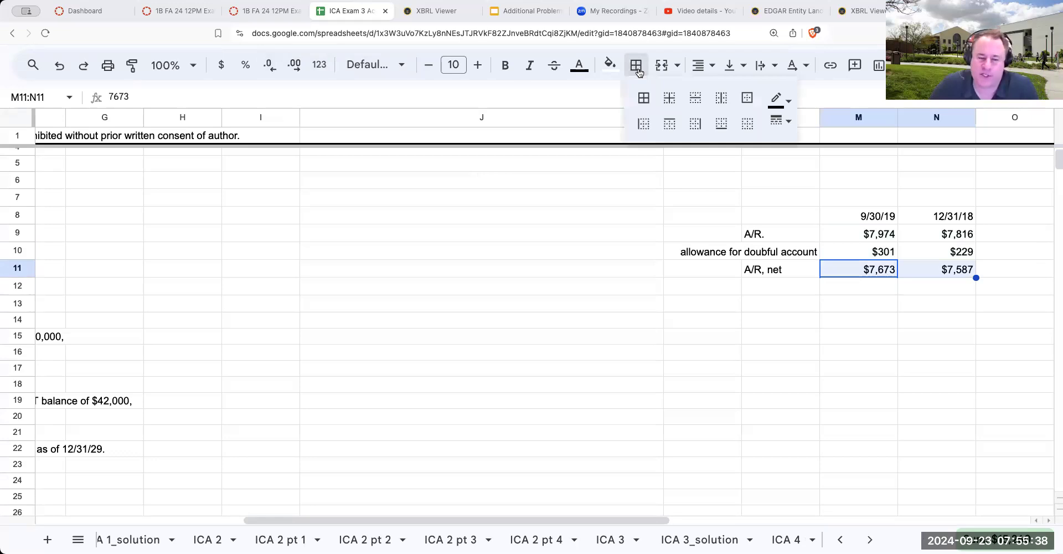
left_click(670, 124)
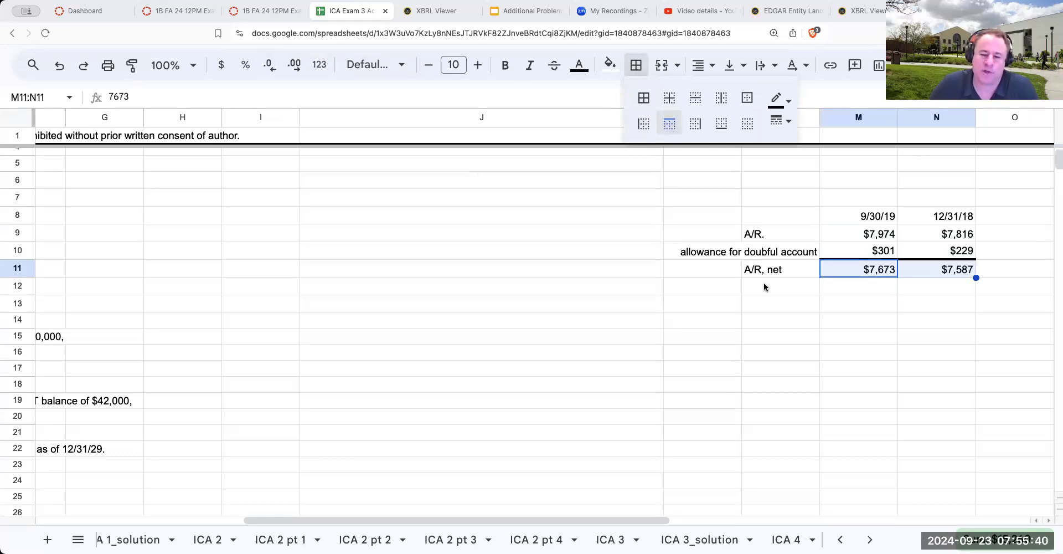
left_click_drag(765, 286, 767, 304)
Review the 9/30/19 gross and net receivable amounts and open the ICA 3_solution sheet
left_click(865, 240)
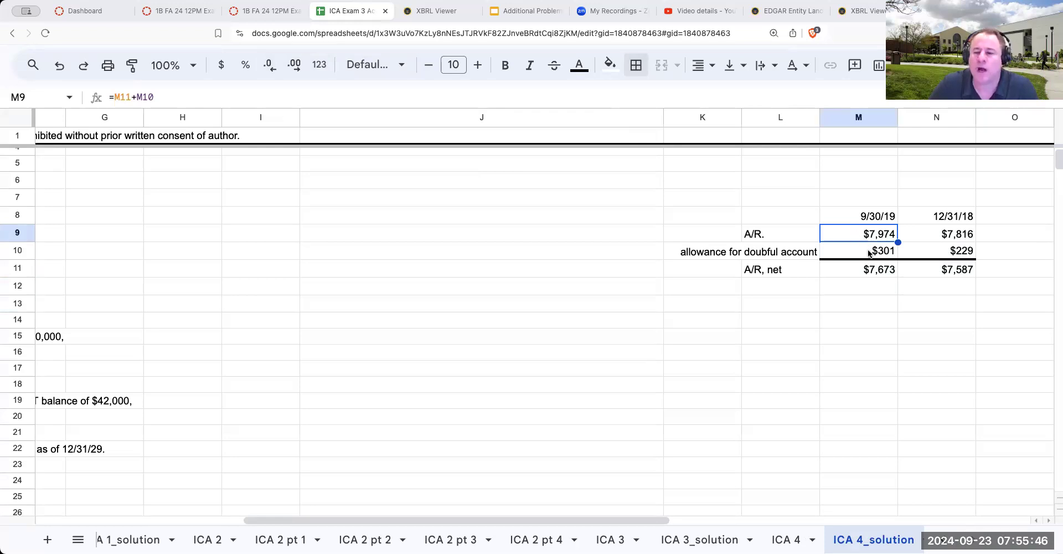
left_click(869, 270)
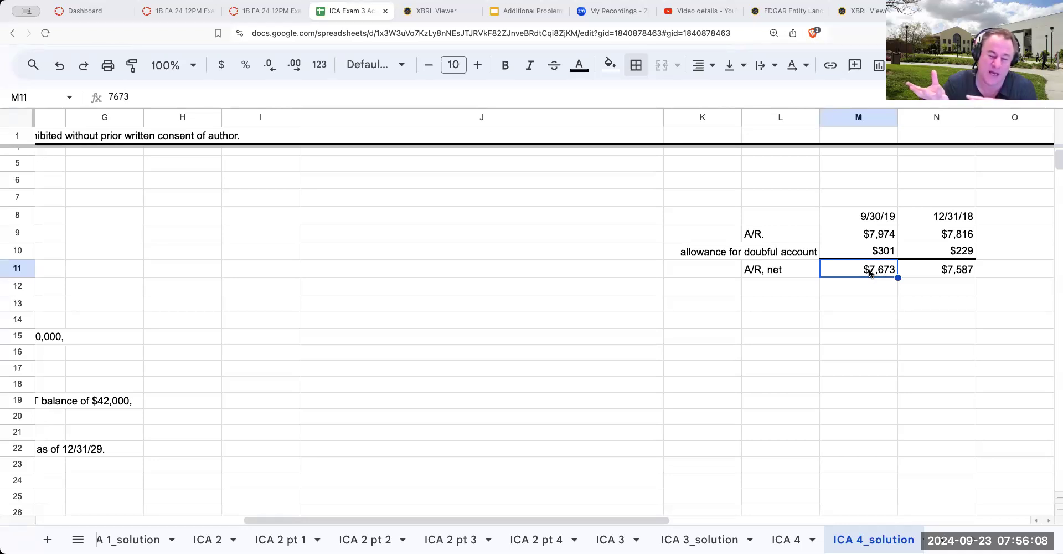
left_click(706, 538)
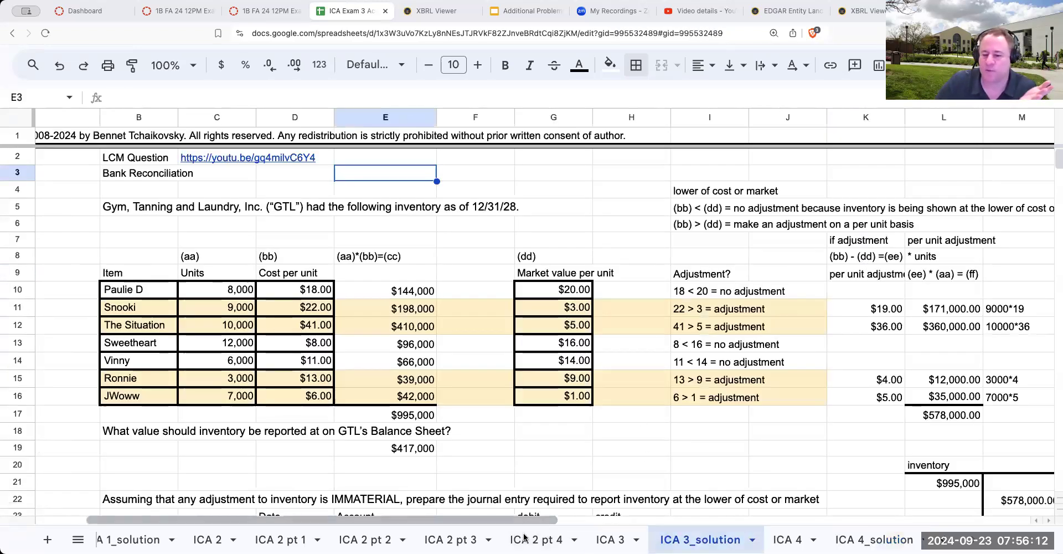
Link the 12/31/24 inventory amount in W16 to the $150,000 figure in R8
left_click_drag(527, 520, 917, 507)
scroll(941, 506, "right", 10)
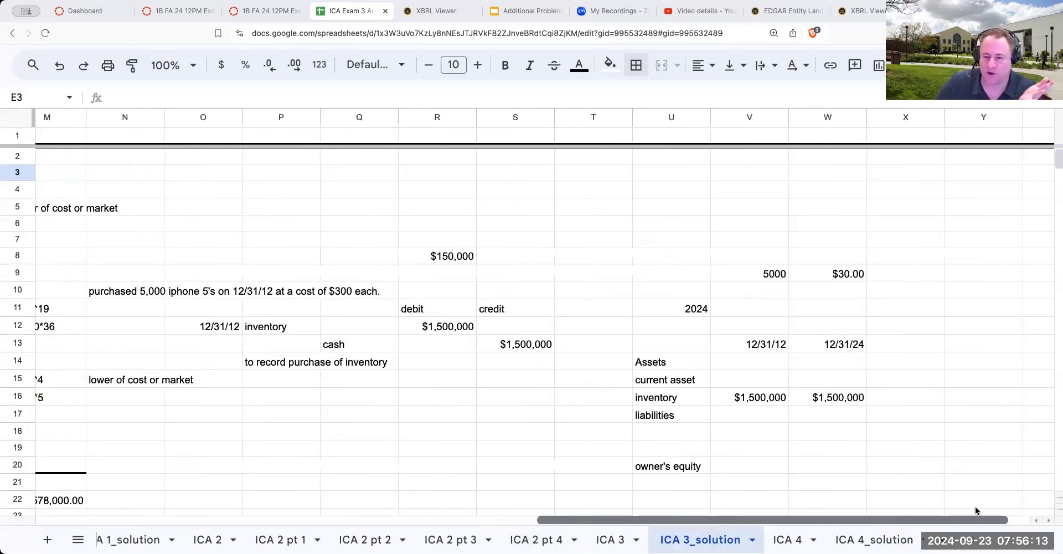
left_click(864, 404)
left_click(767, 403)
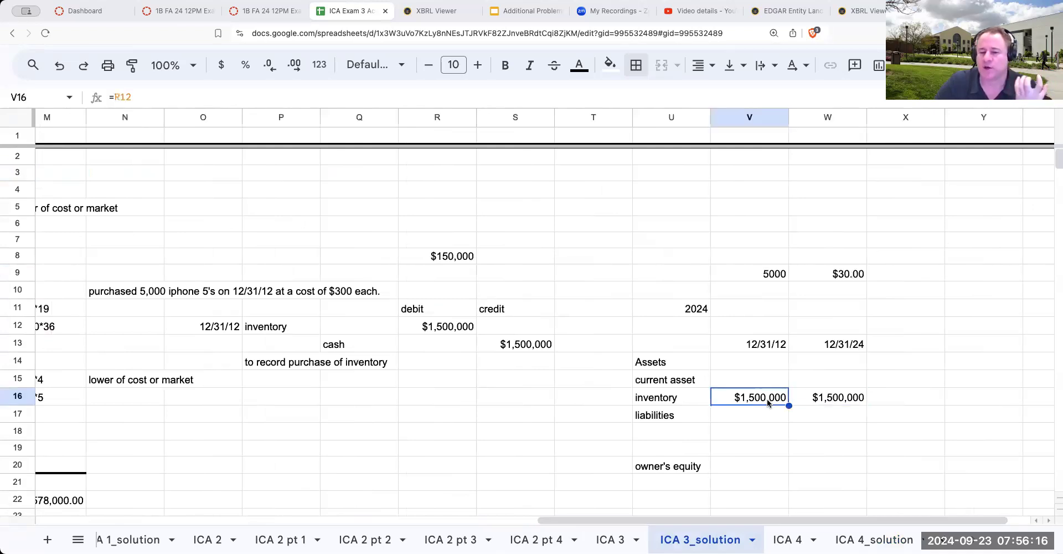
left_click(830, 404)
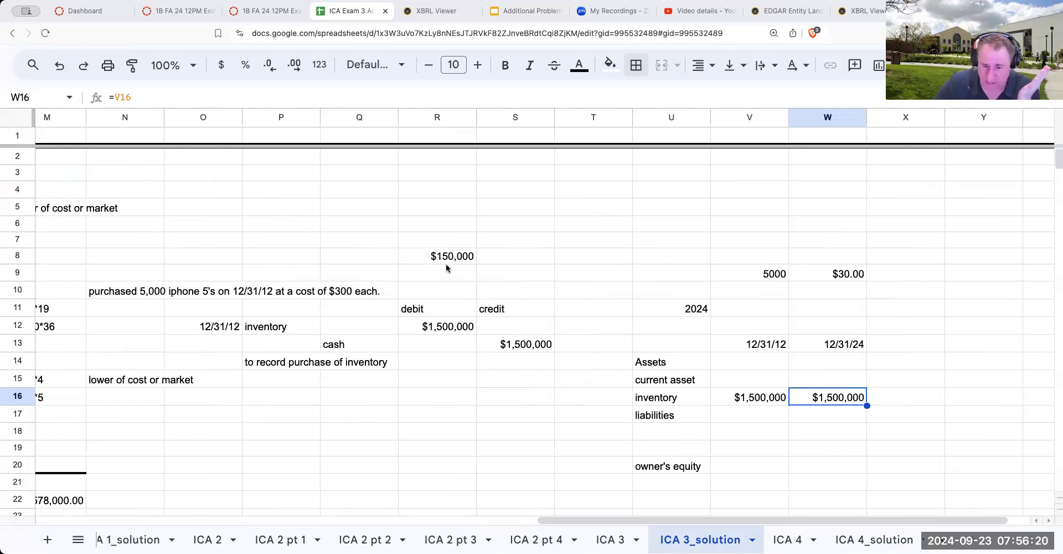
type("=")
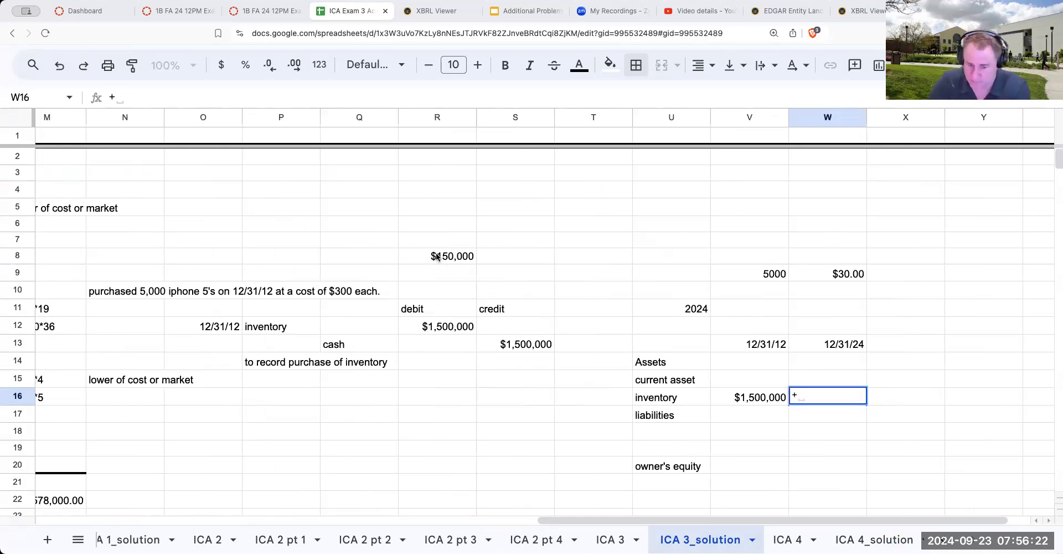
left_click(438, 256)
key("Return")
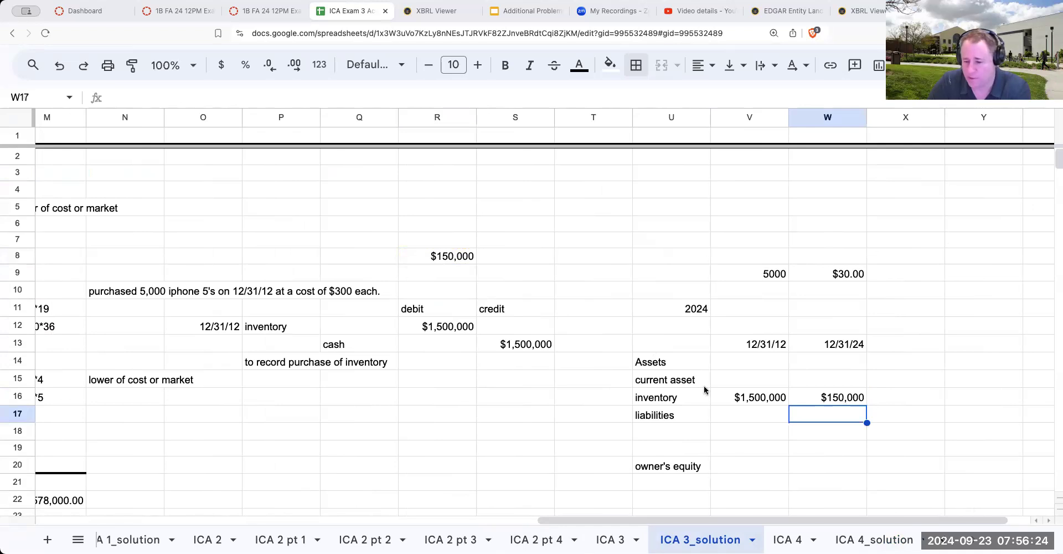
Return to the ICA 4_solution sheet and review the 9/30/19 gross receivables, allowance and net receivables
left_click(874, 540)
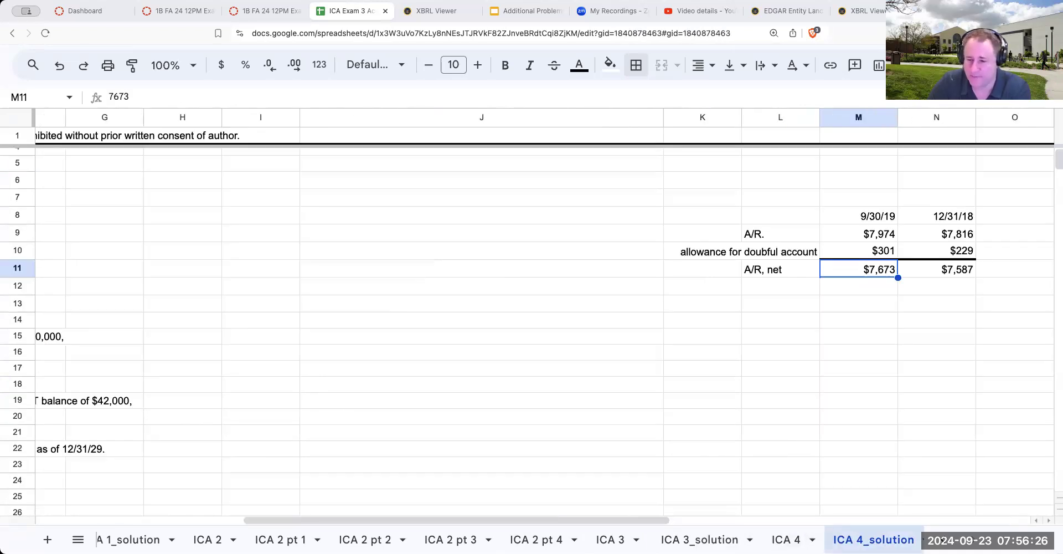
left_click(883, 253)
left_click(884, 232)
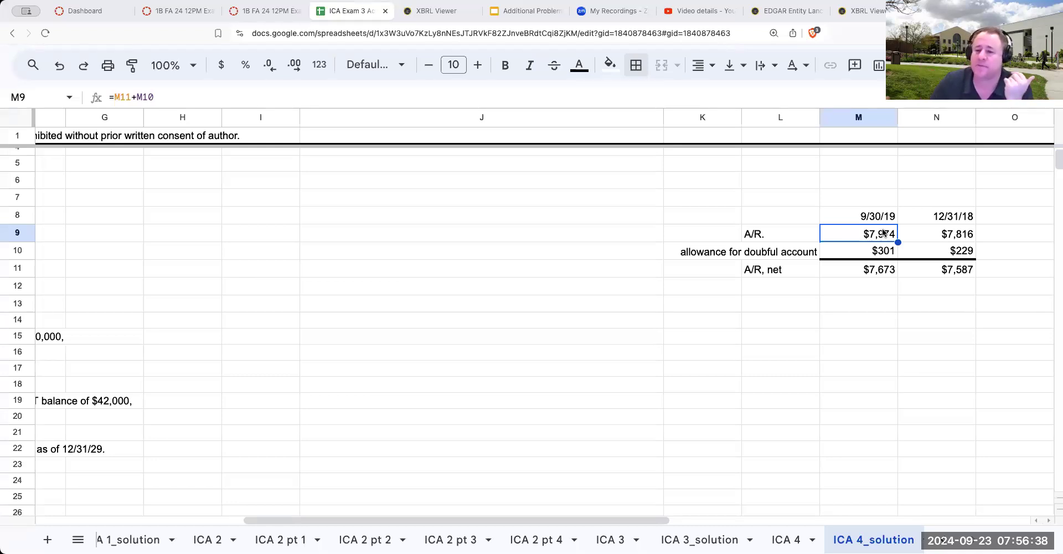
left_click(884, 249)
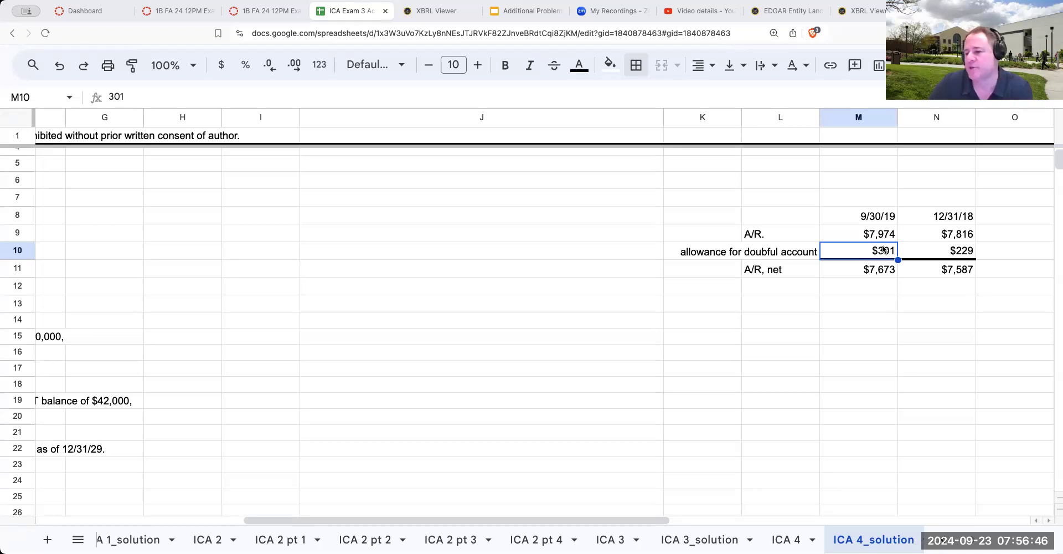
left_click(883, 269)
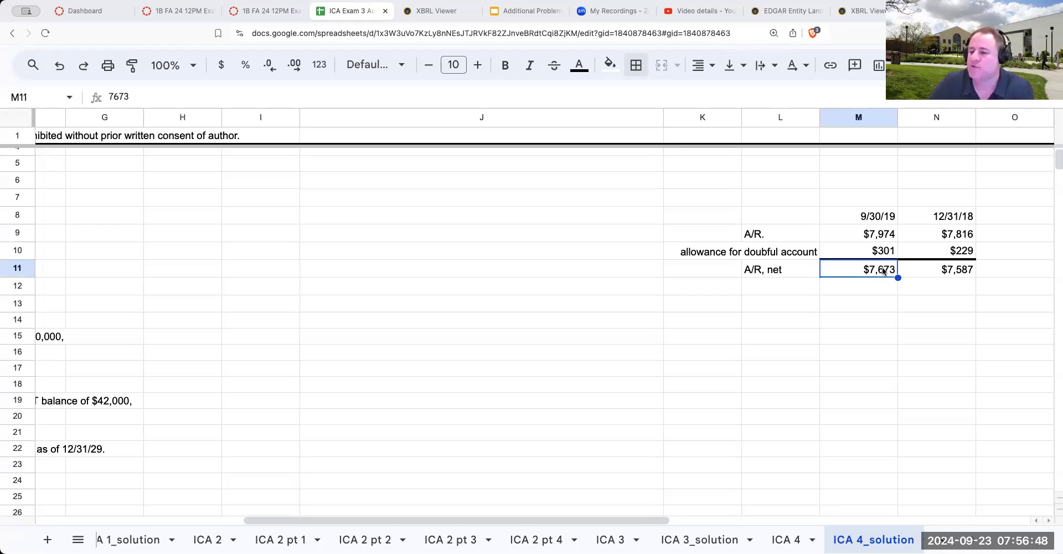
left_click(782, 270)
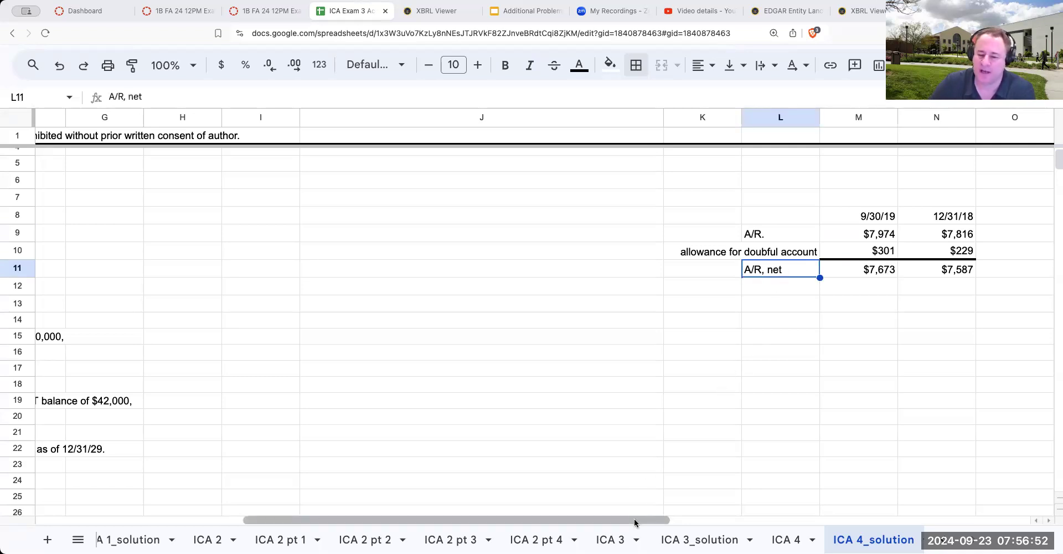
Start the balance sheet presentation below the YYZ questions by entering the label A/R in C24
scroll(428, 523, "left", 1)
scroll(428, 523, "left", 10)
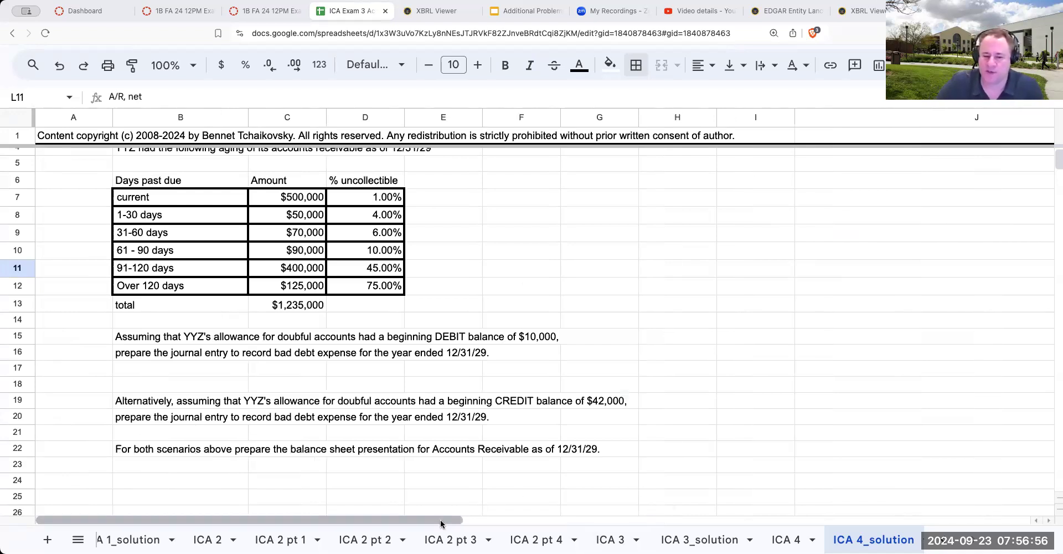
left_click(308, 457)
left_click(411, 455)
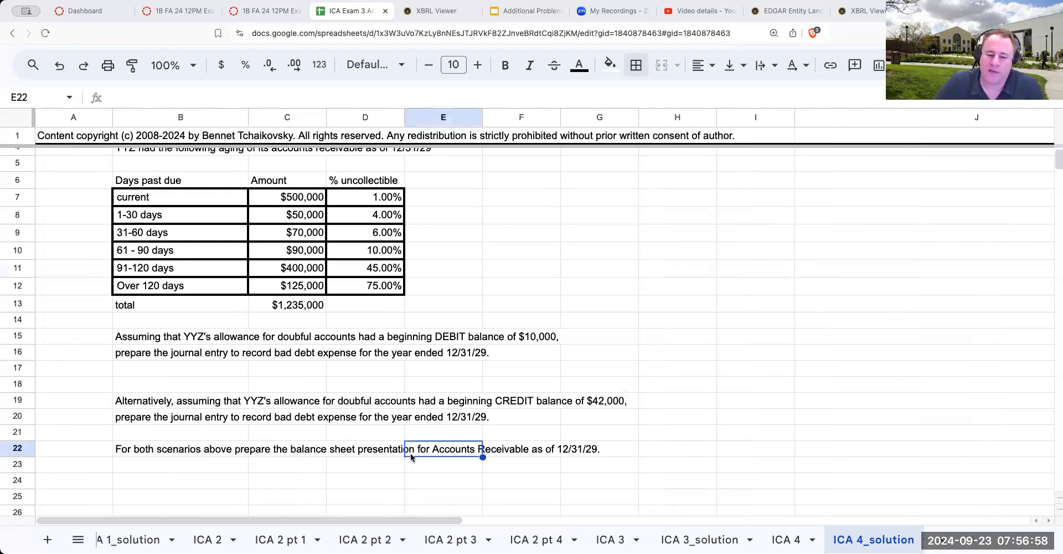
left_click(288, 460)
scroll(354, 393, "down", 1)
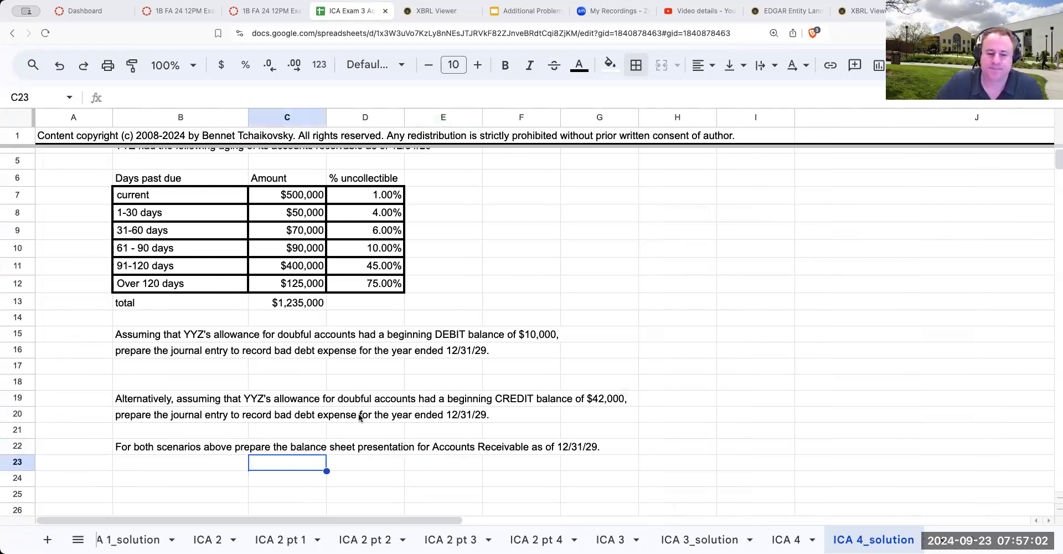
key("Down")
type("A/R")
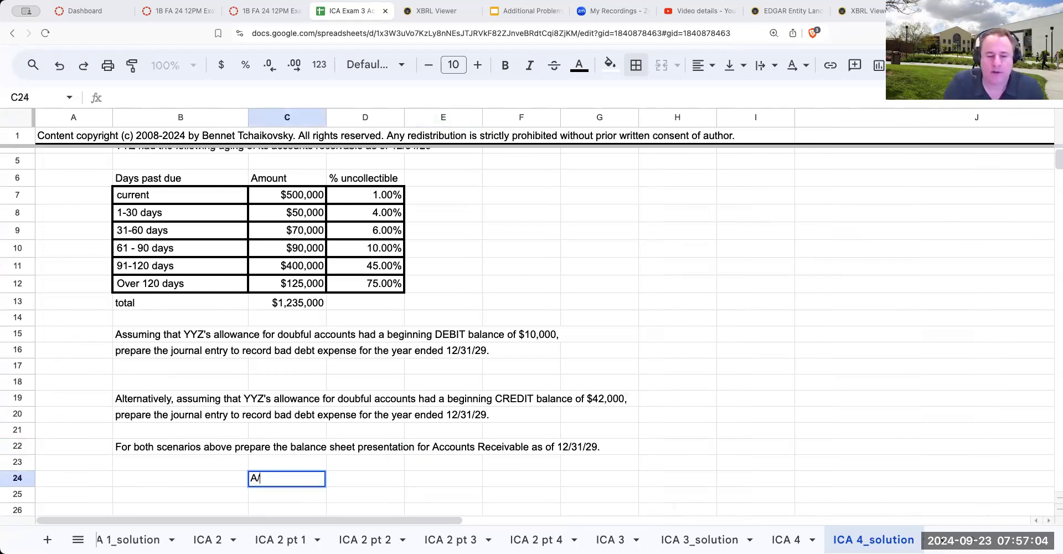
Link the A/R amount in E24 to the aging table's total in C13
key("Tab")
key("Tab")
type("+")
key("Left")
key("Left")
key("Up")
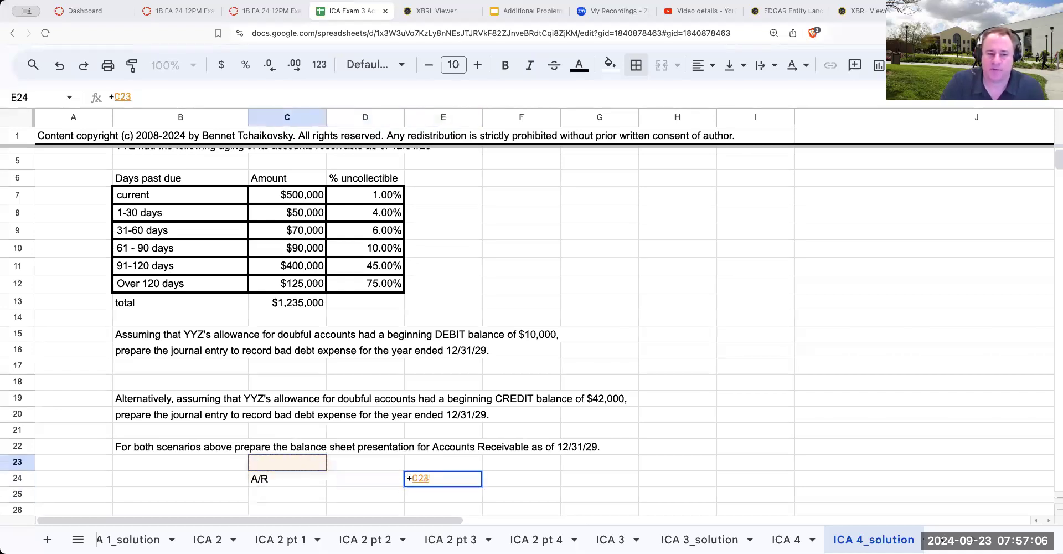
key("Up")
key("Up")
key("Up")
key("Up")
key("Up")
key("Up")
key("Up")
key("Up")
key("Up")
key("Up")
key("Return")
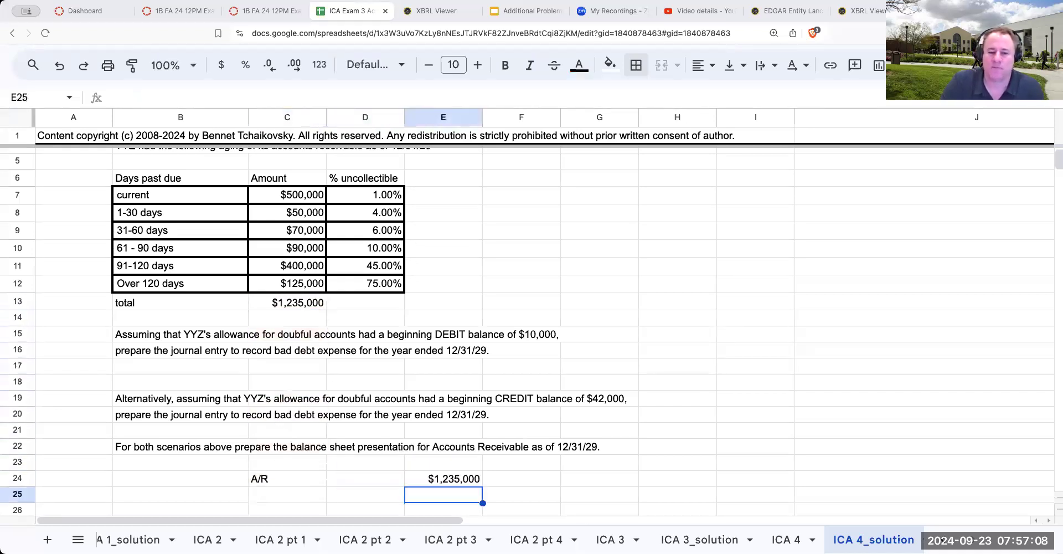
Add the heading "as of 12/31/29" in E23 above the A/R amount
scroll(426, 283, "up", 2)
scroll(427, 283, "down", 2)
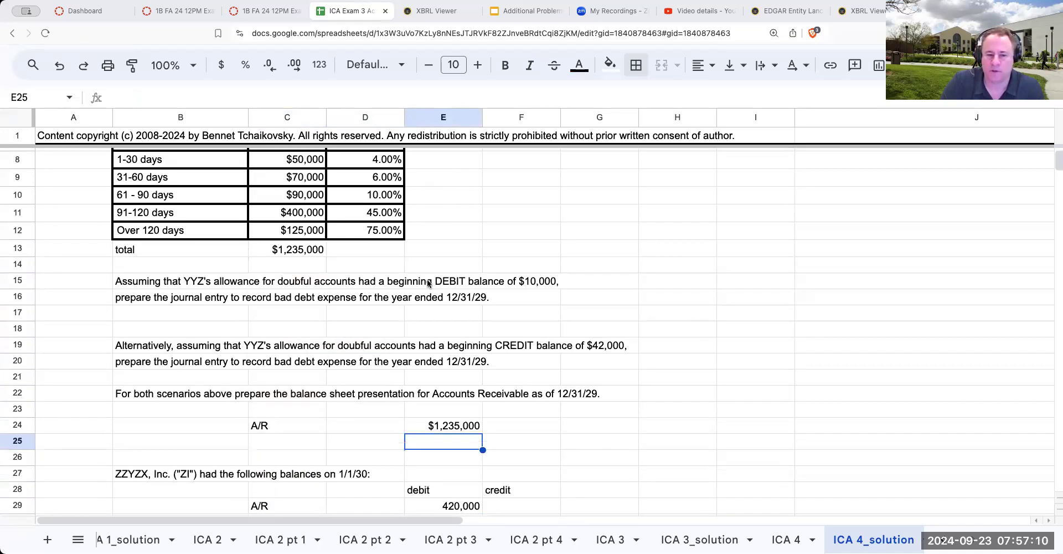
scroll(491, 438, "down", 3)
left_click(443, 230)
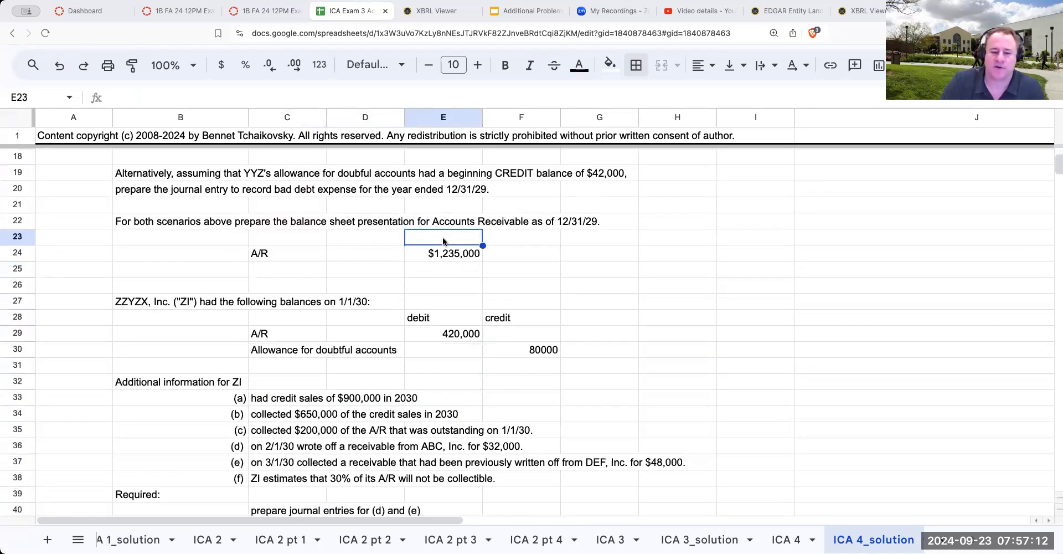
type("as of 12/31/29")
key("Return")
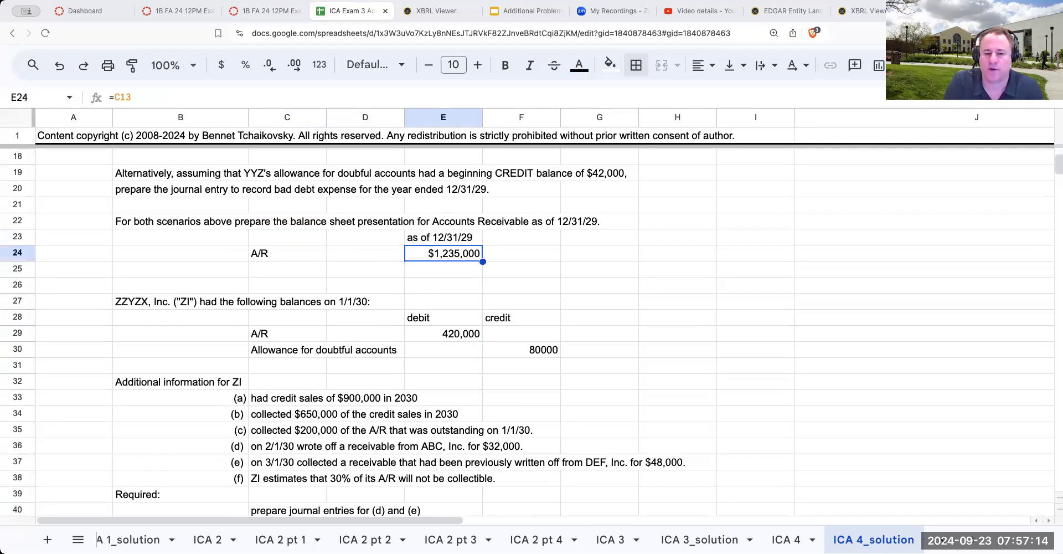
Enter the labels "less: allowance for doubtful accounts" in C25 and "A/R, net" in C26
left_click(260, 275)
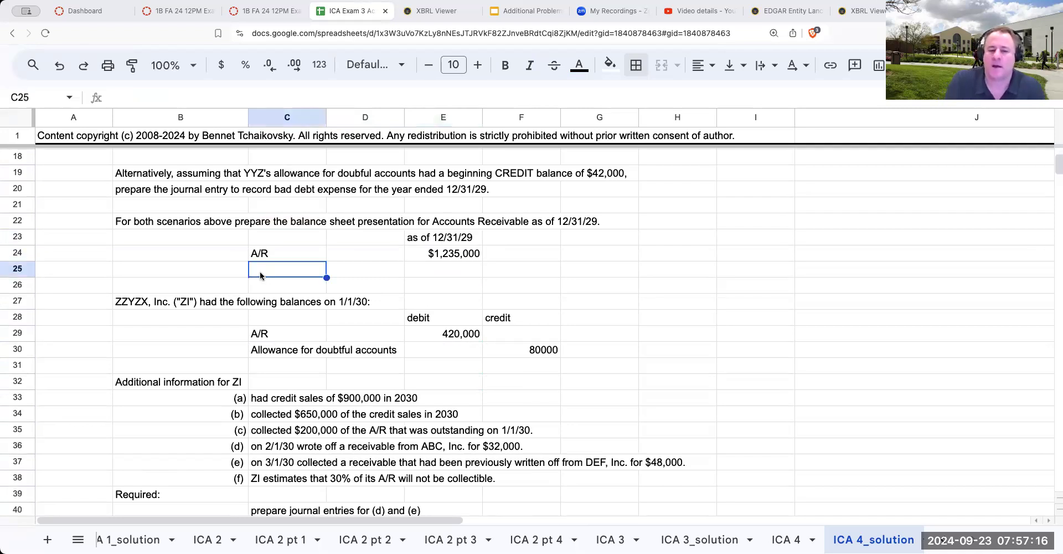
type("less: allowanc")
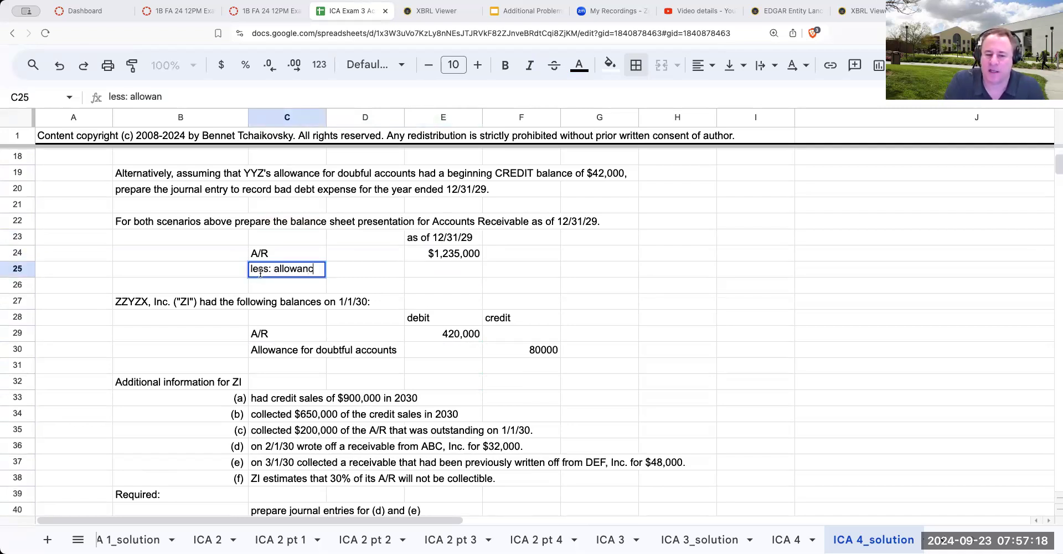
type("e for doubtful a")
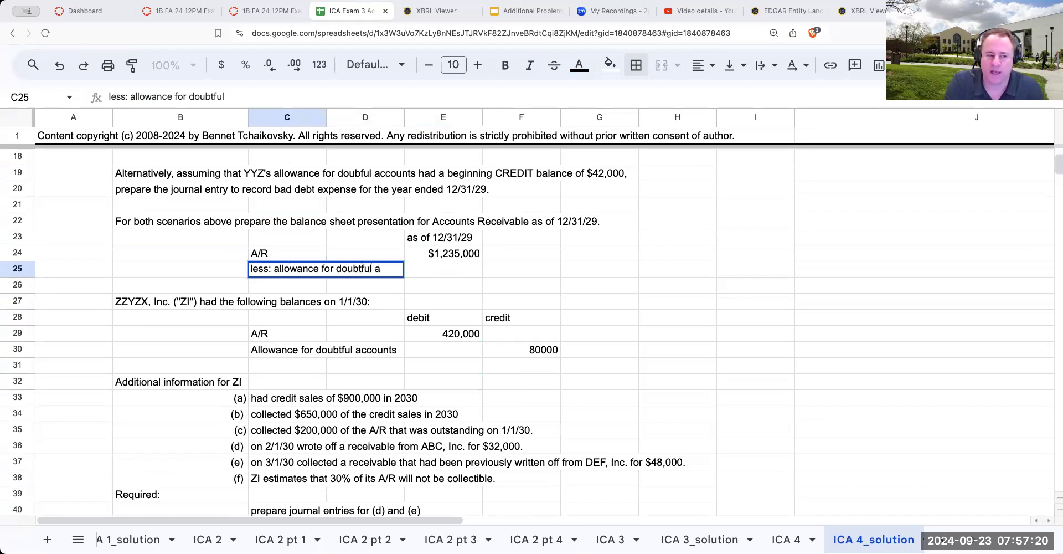
type("ccounts")
key("Return")
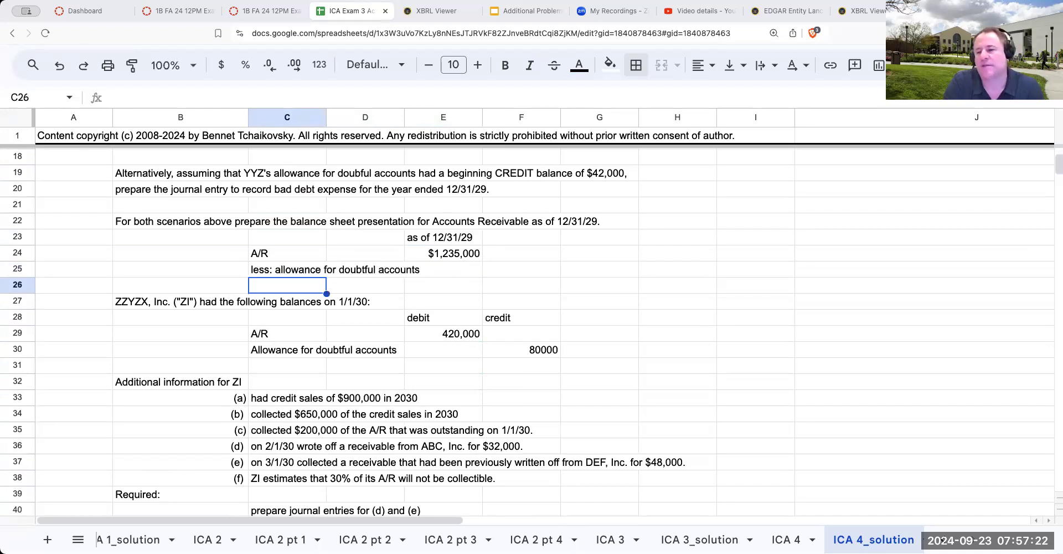
type("A/R, net")
key("Return")
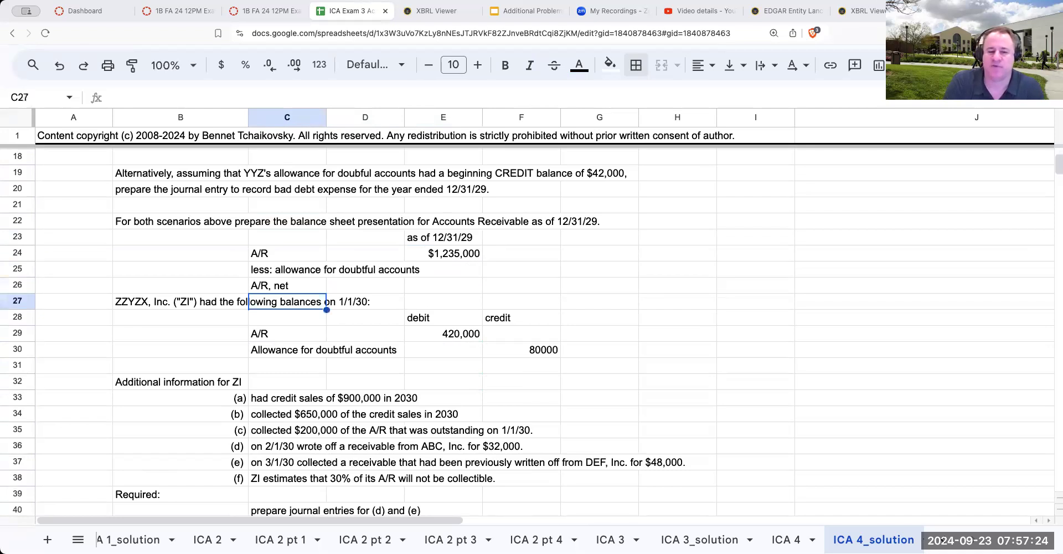
Add a top border across the A/R, net row in C26:E26
left_click_drag(301, 286, 455, 286)
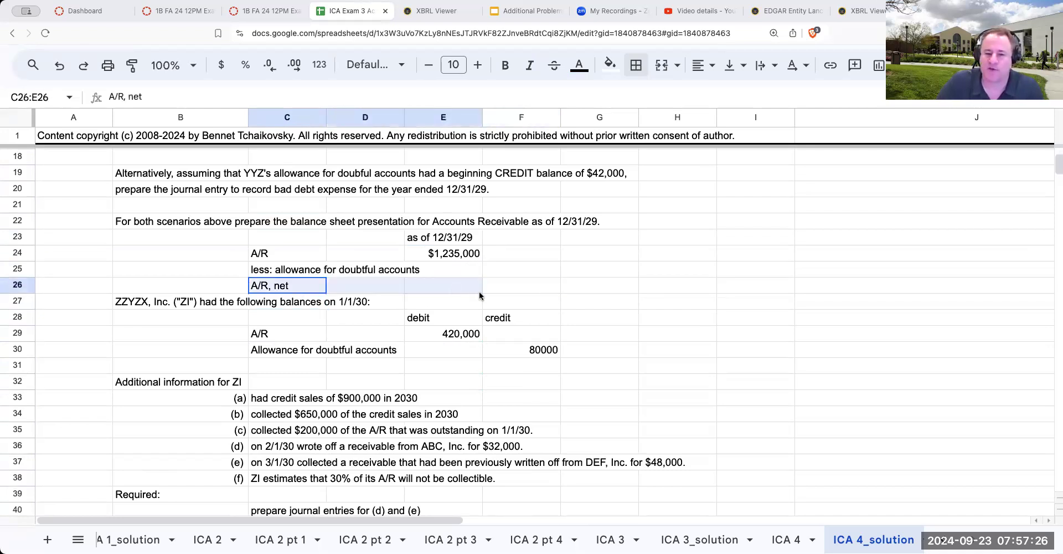
left_click(635, 65)
left_click(669, 123)
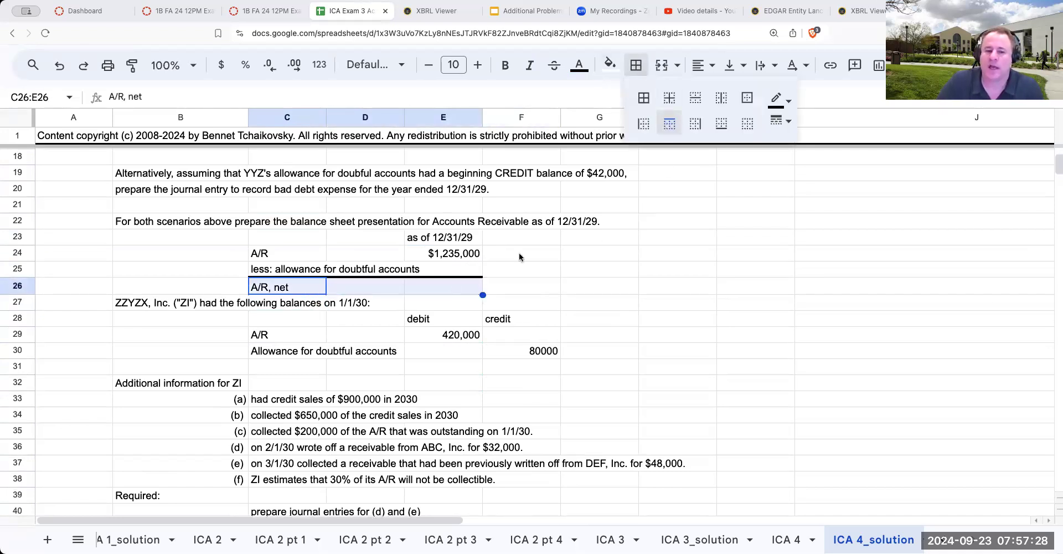
Right-align the allowance for doubtful accounts label in C25
left_click(317, 258)
left_click(317, 270)
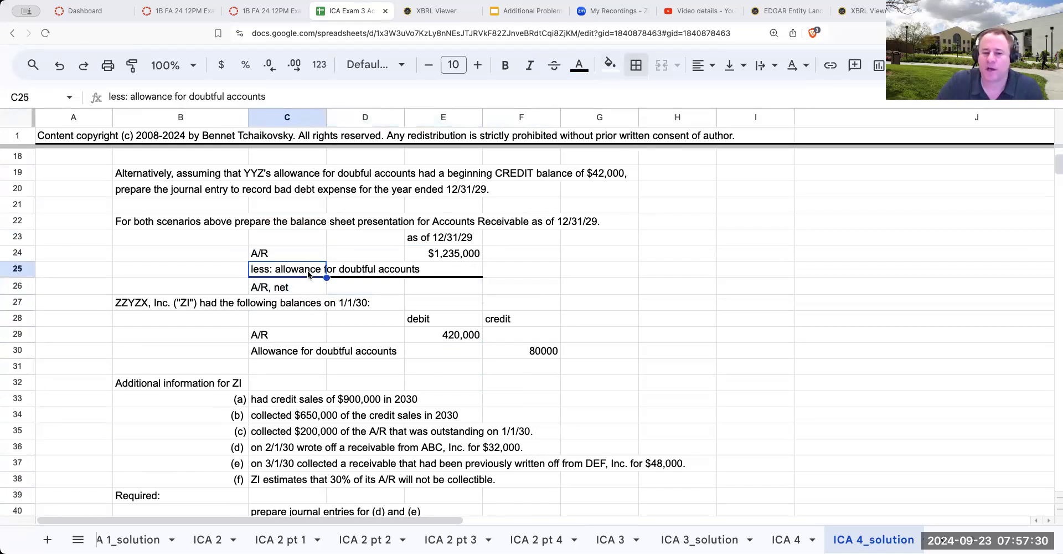
left_click(698, 65)
left_click(750, 94)
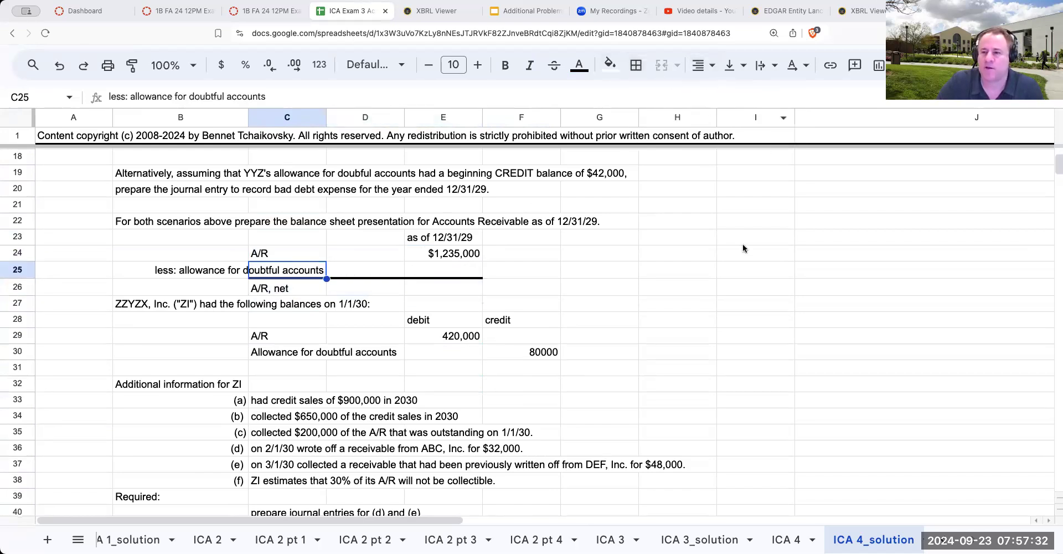
left_click(745, 238)
Examine YYZ's receivables aging table, going through the amounts from current to over 120 days past due
left_click(475, 270)
scroll(547, 281, "up", 5)
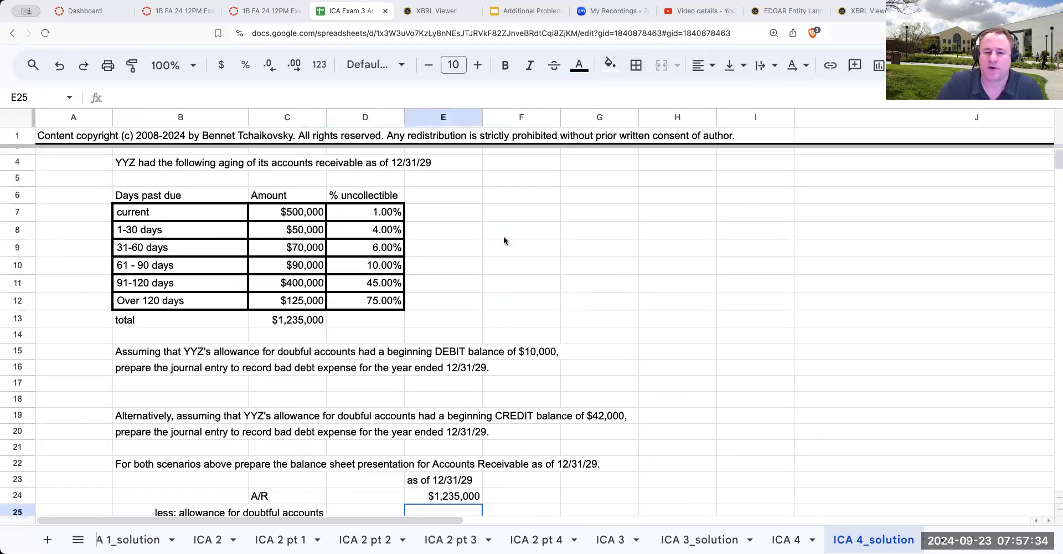
left_click(460, 214)
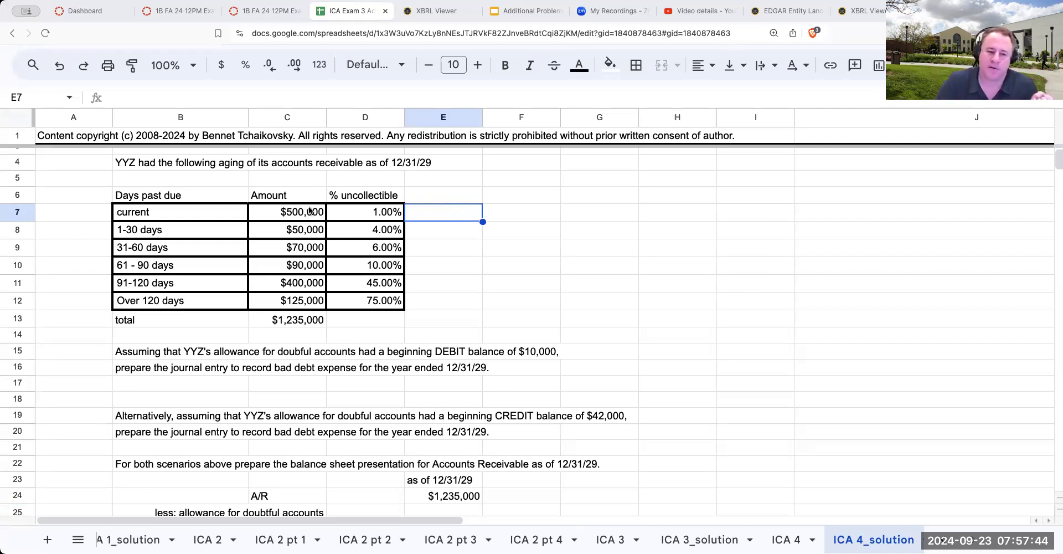
left_click(213, 216)
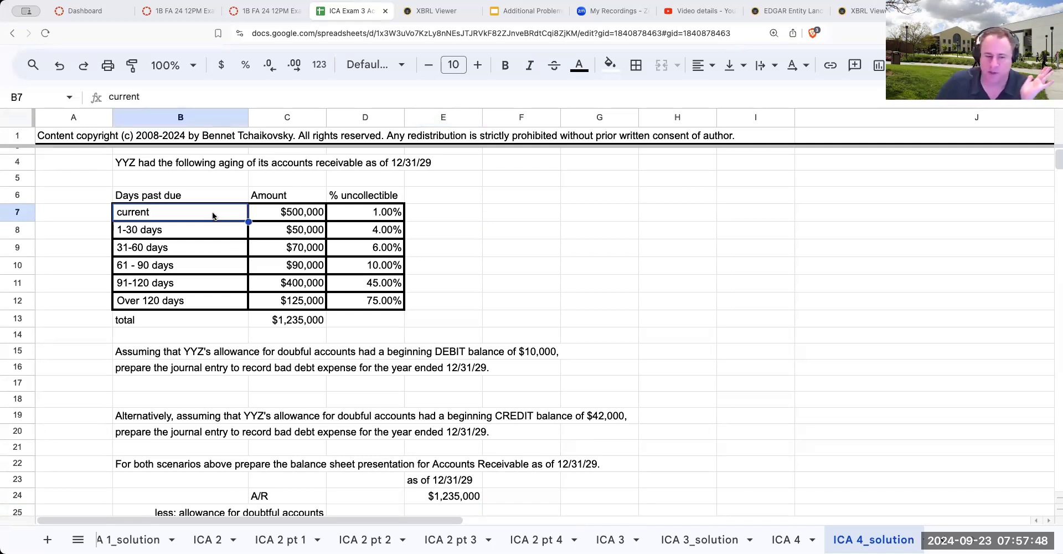
left_click(301, 235)
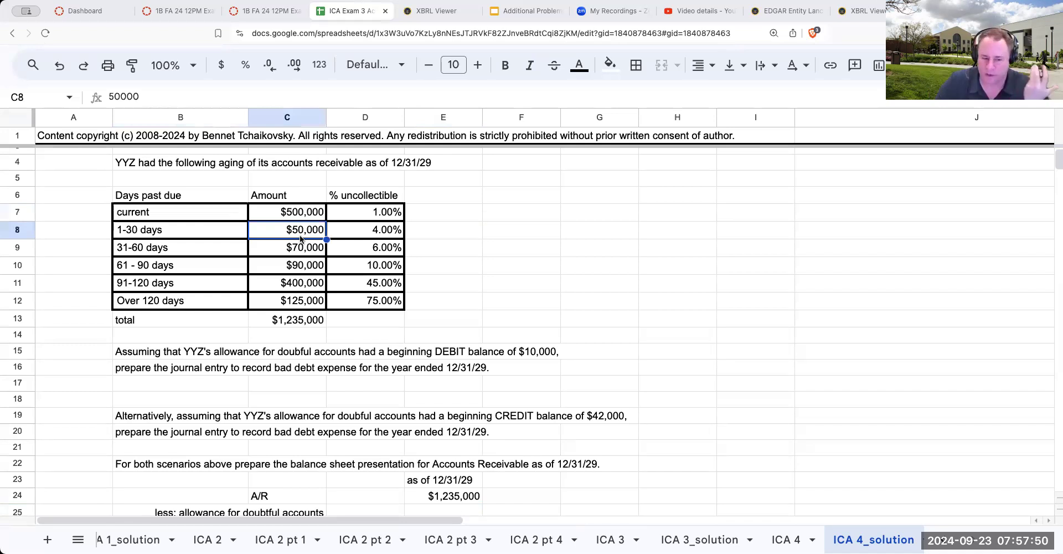
left_click(300, 251)
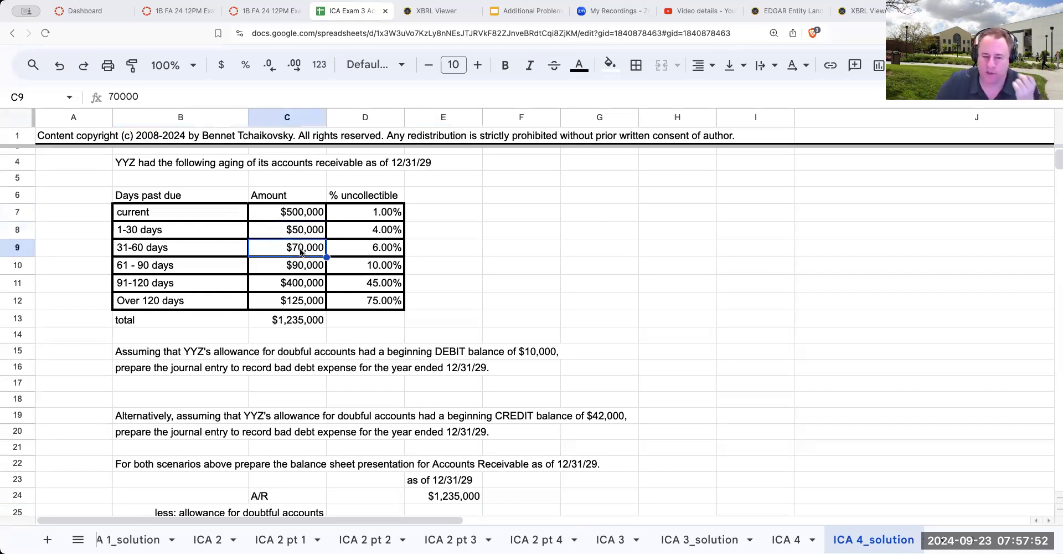
left_click(302, 269)
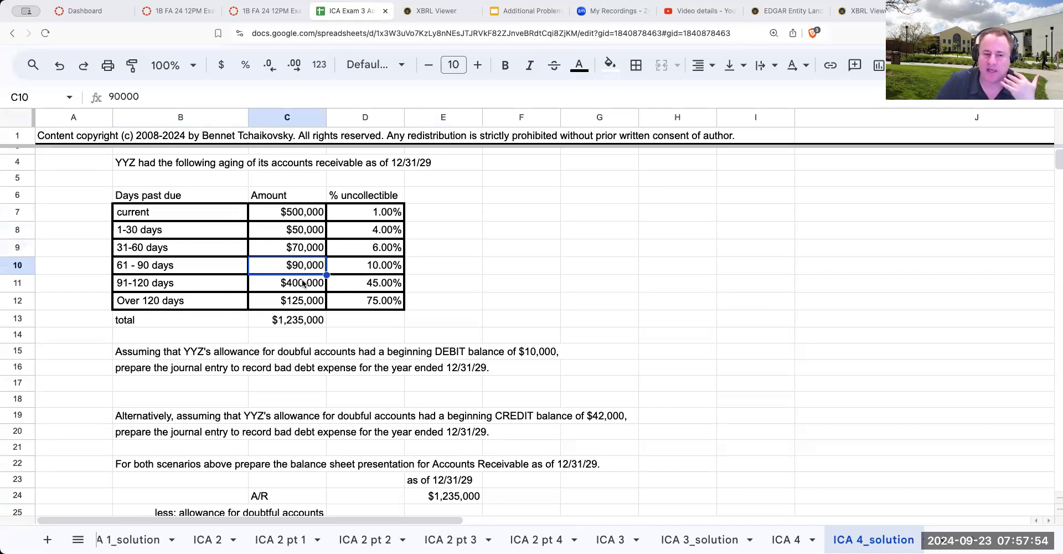
left_click(303, 283)
left_click(299, 299)
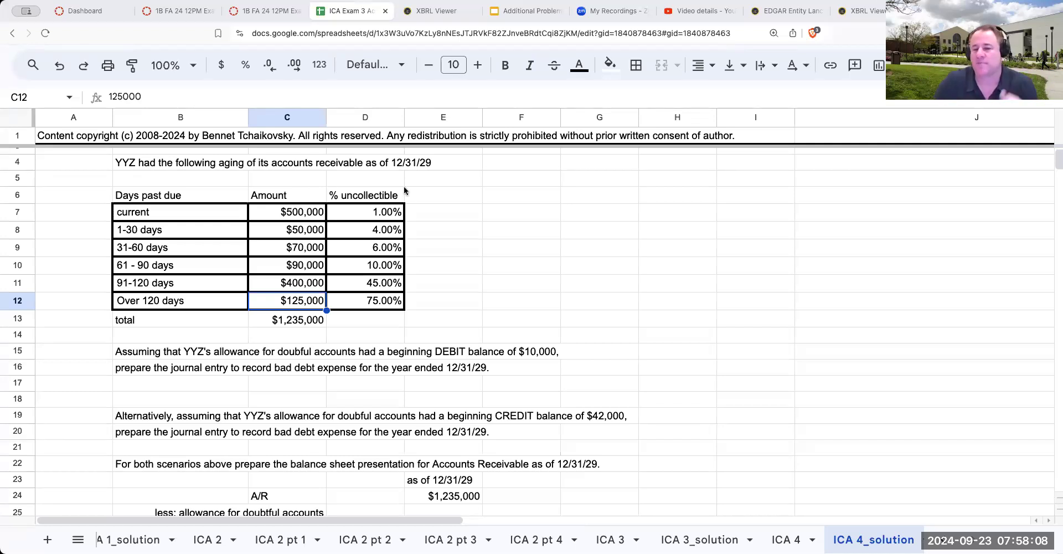
Add reference headings above the aging table: "(aa)" in C5, "(bb)" in D5 and "(aa) * (bb) = (cc)" in E5
left_click(437, 203)
key("Up")
key("Left")
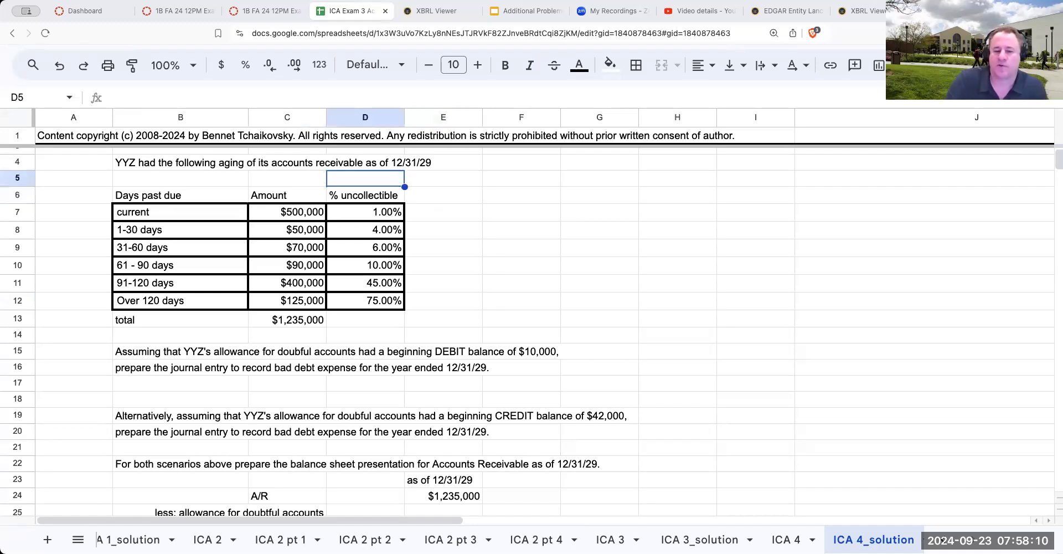
key("Left")
key("Left")
key("Right")
type("(aa)")
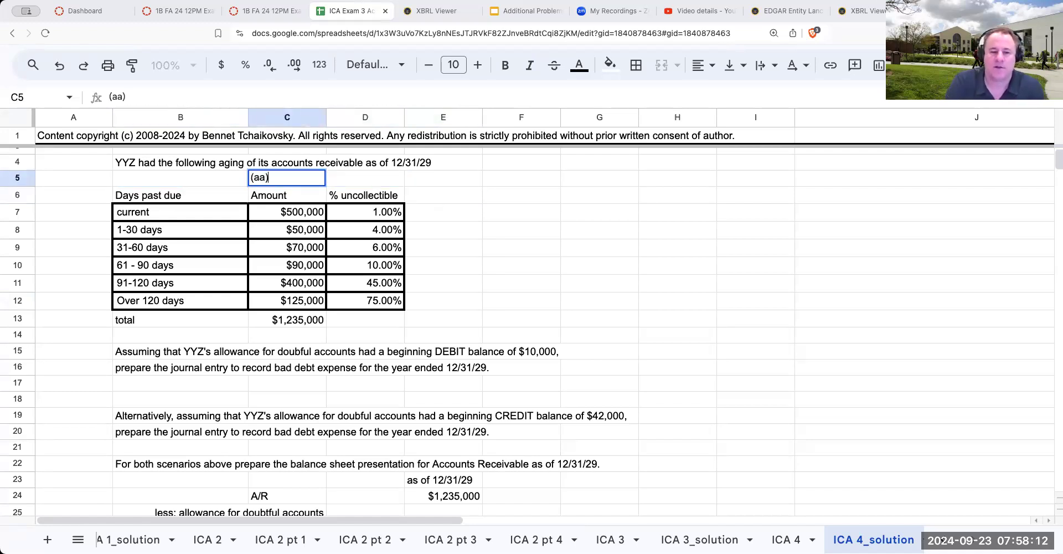
key("Tab")
type("(bb)")
key("Tab")
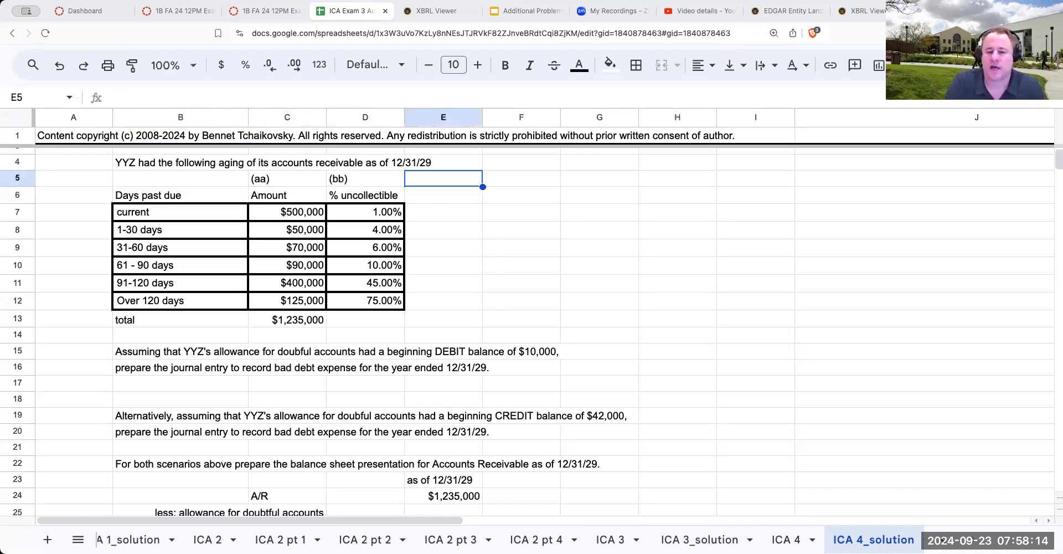
type("(aa) *")
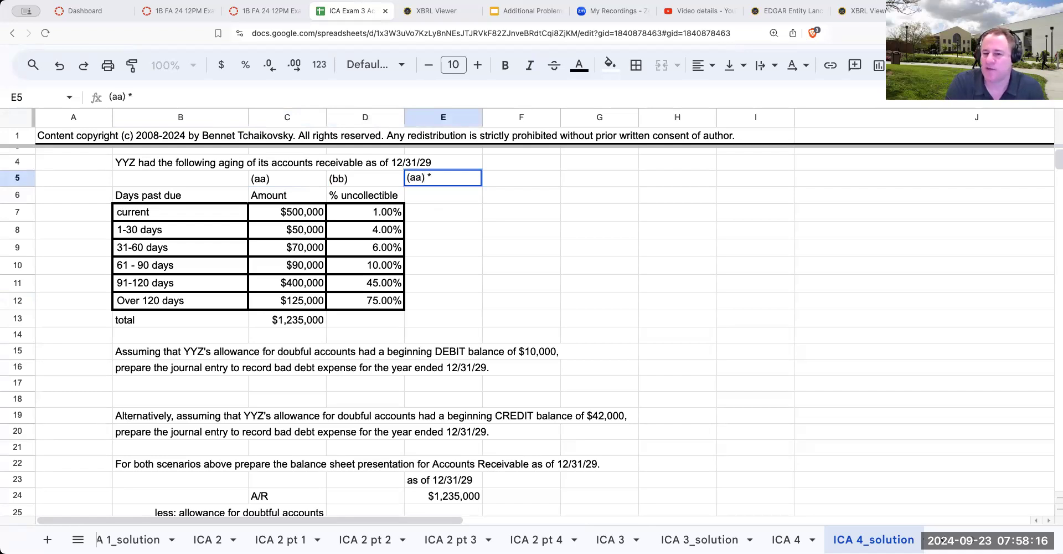
type("bb) = (c")
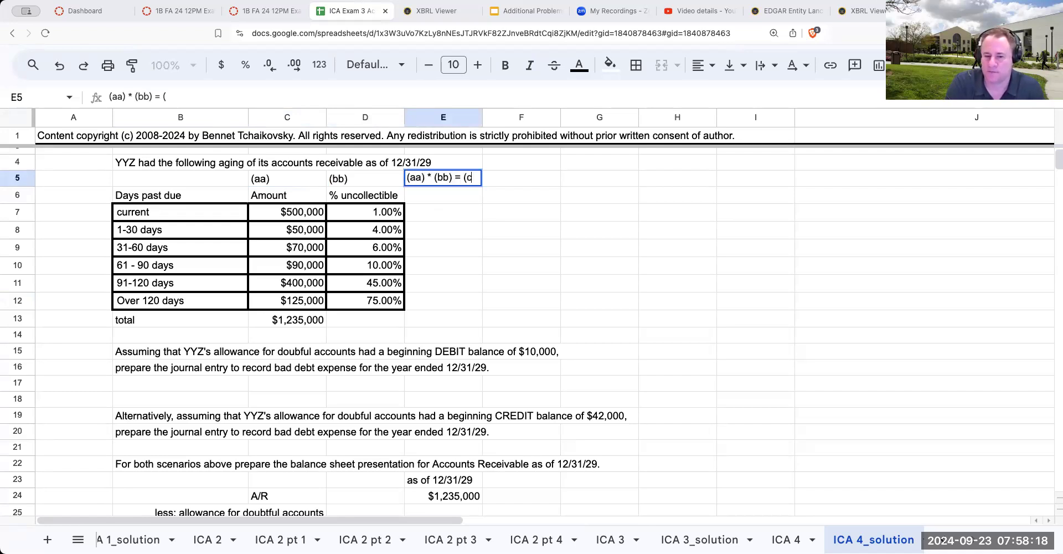
type("c)")
Calculate the uncollectible amount for current receivables in E7 by multiplying C7 by D7
left_click(287, 195)
key("Right")
key("Right")
key("Down")
type("=C7*D7")
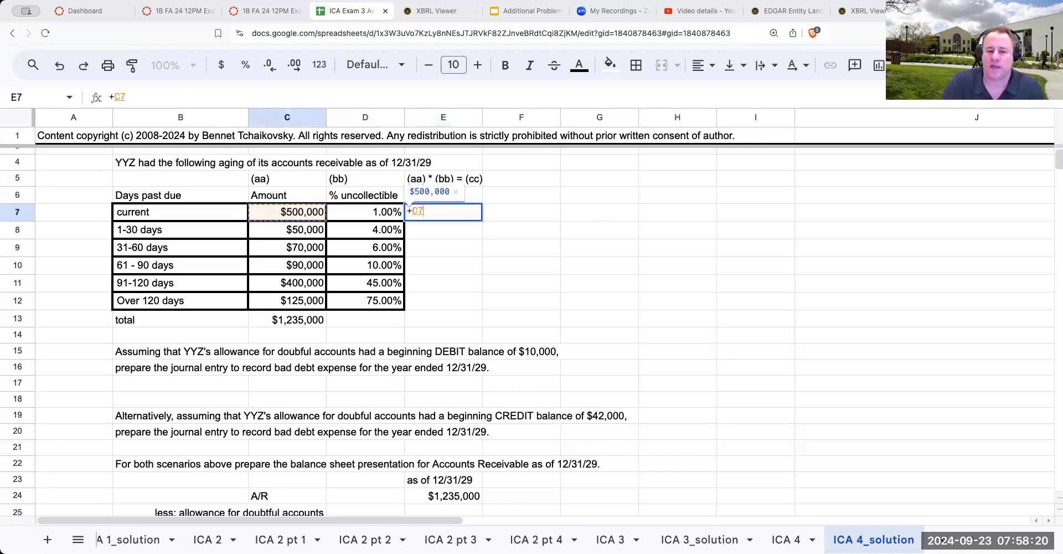
key("Return")
Copy the uncollectible amount formula from E7 down through E12 for the remaining aging categories
key("Up")
key("ctrl+c")
key("Down")
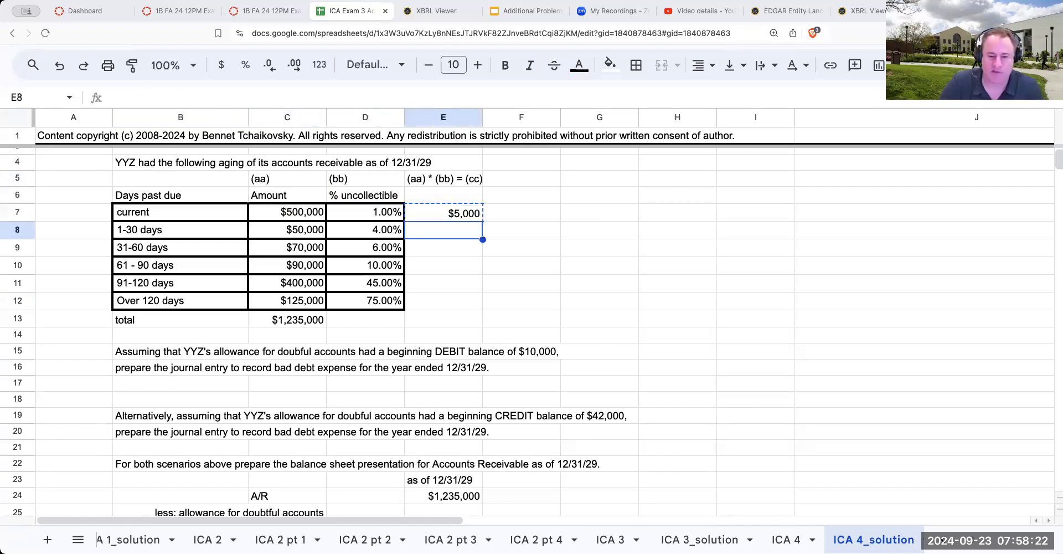
key("ctrl+v")
key("Down")
key("ctrl+v")
key("Down")
key("ctrl+v")
key("Down")
key("ctrl+v")
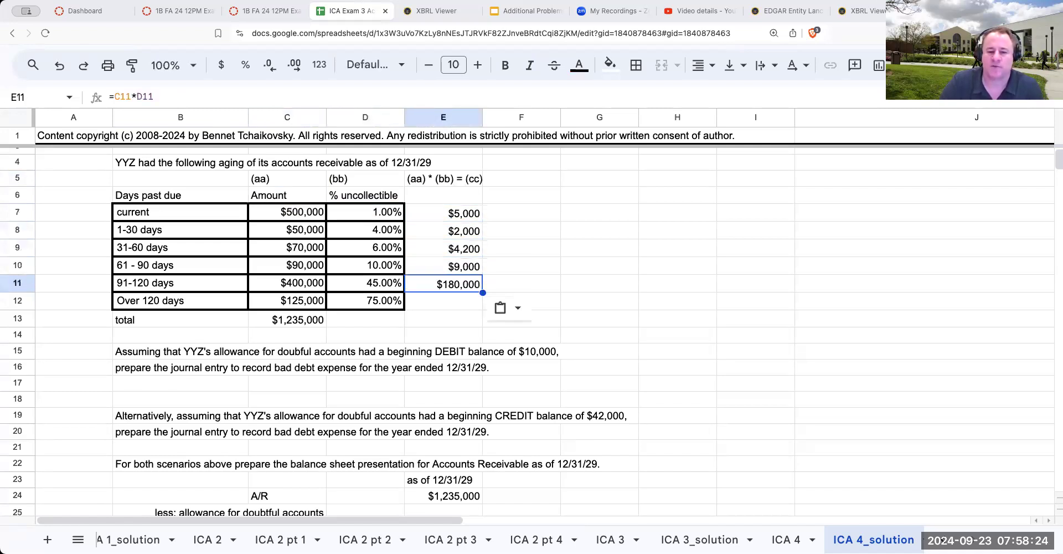
key("Down")
key("ctrl+v")
Total the uncollectible amounts in E13 with =SUM(E7:E12)
key("Down")
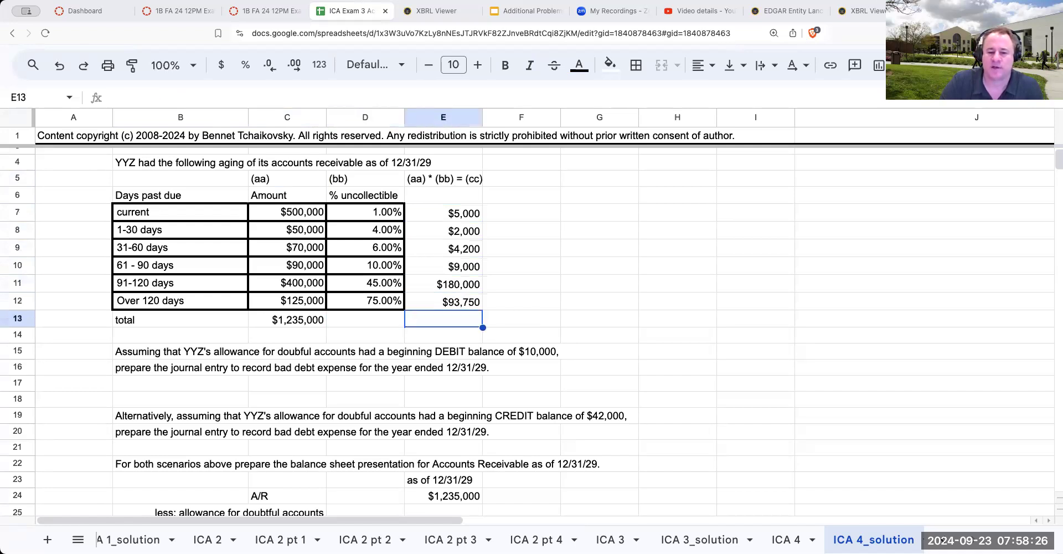
type("=sum")
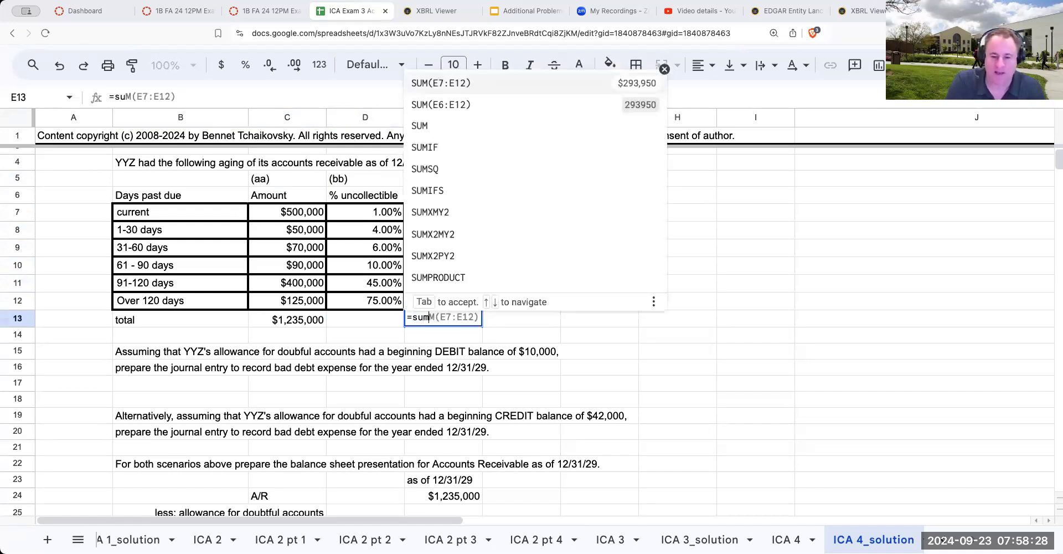
key("Tab")
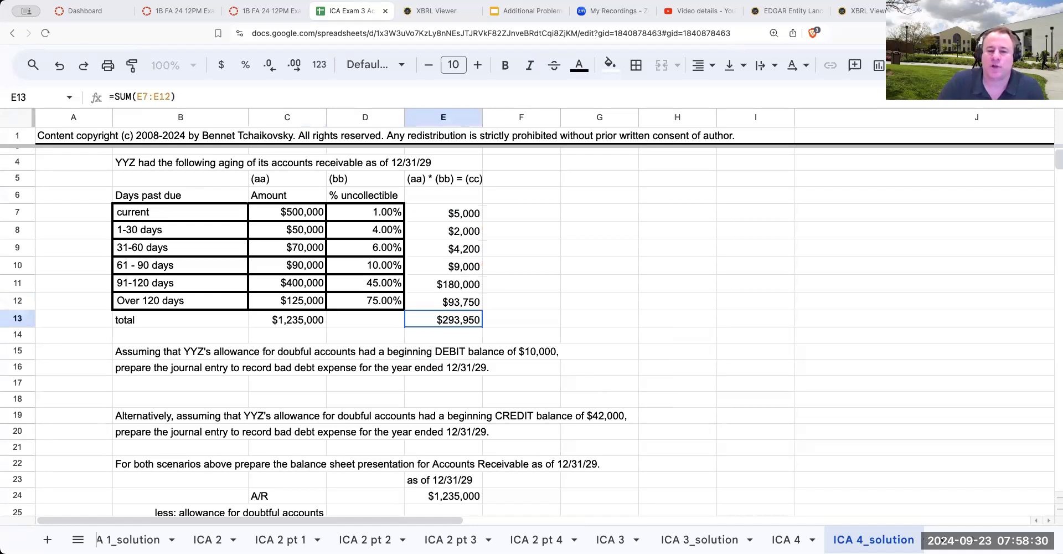
left_click(477, 316)
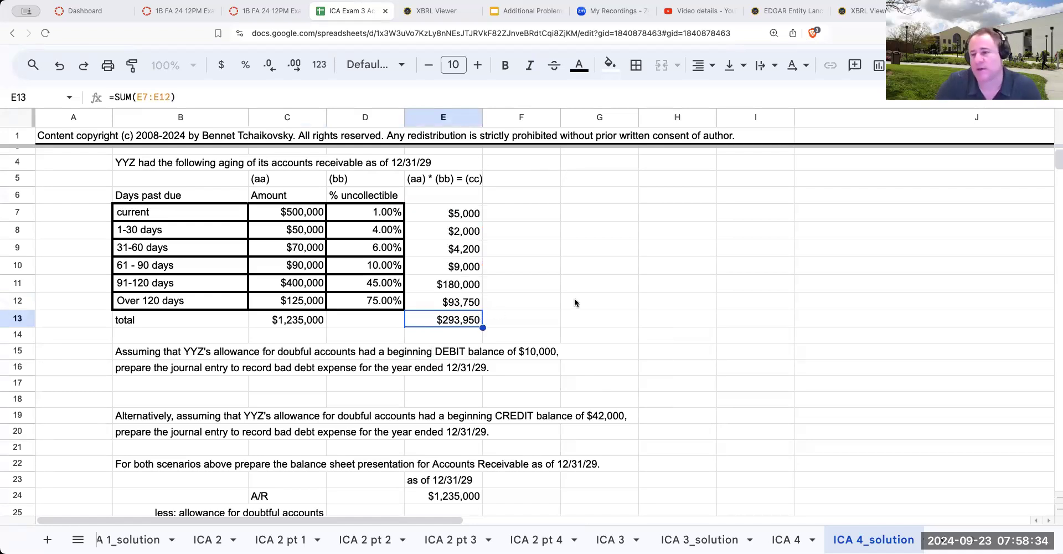
Link the allowance for doubtful accounts in E25 to the negative of the uncollectible total in E13
scroll(474, 388, "down", 1)
left_click(467, 464)
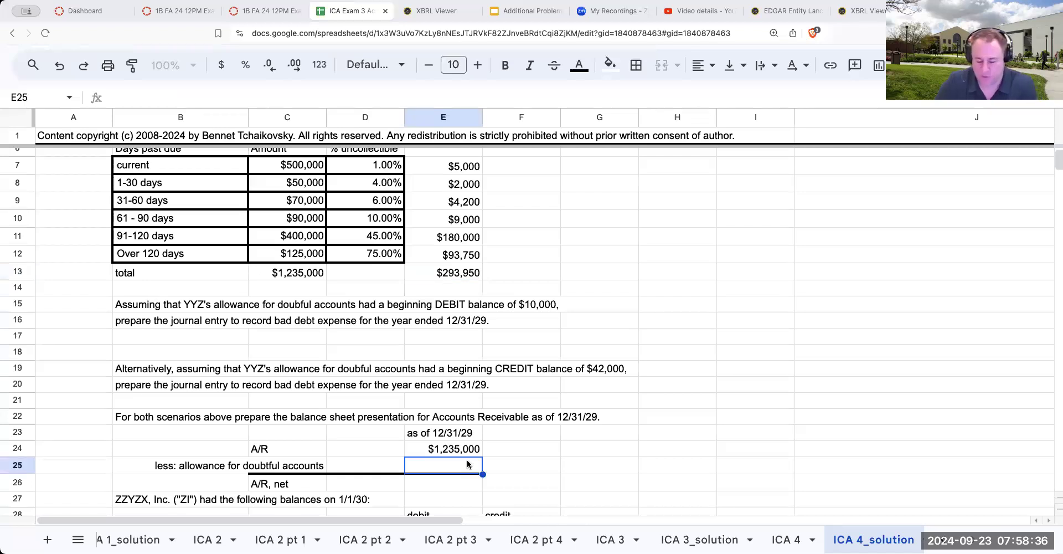
type("=-")
left_click(460, 277)
key("Return")
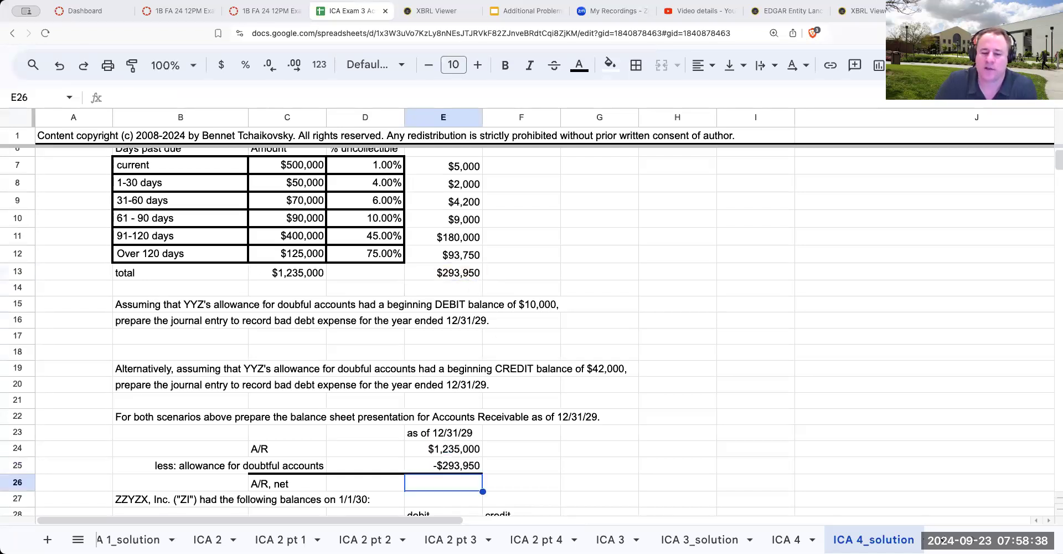
Calculate A/R, net in E26 with =E24+E25
type("=E24+E25")
key("Return")
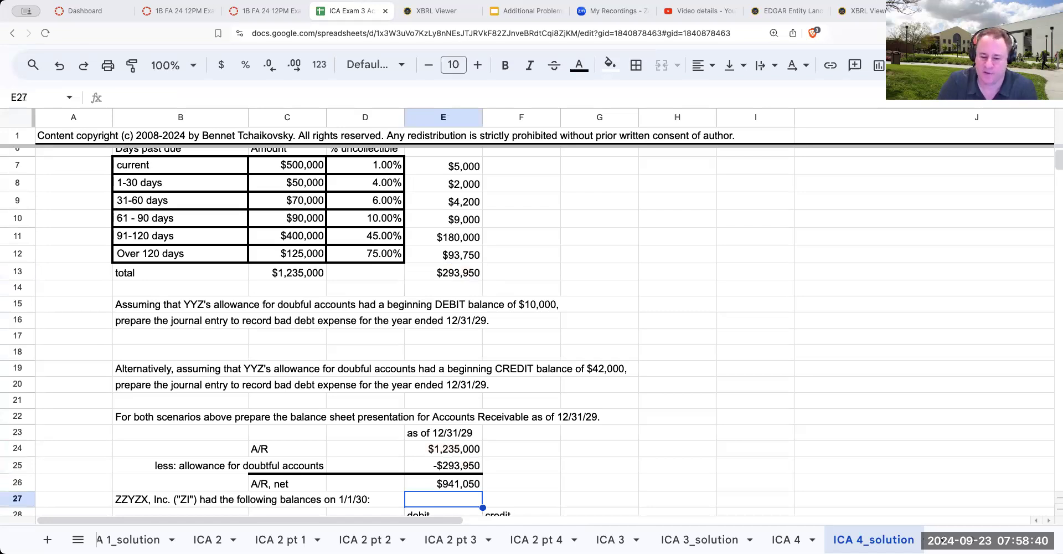
left_click(443, 483)
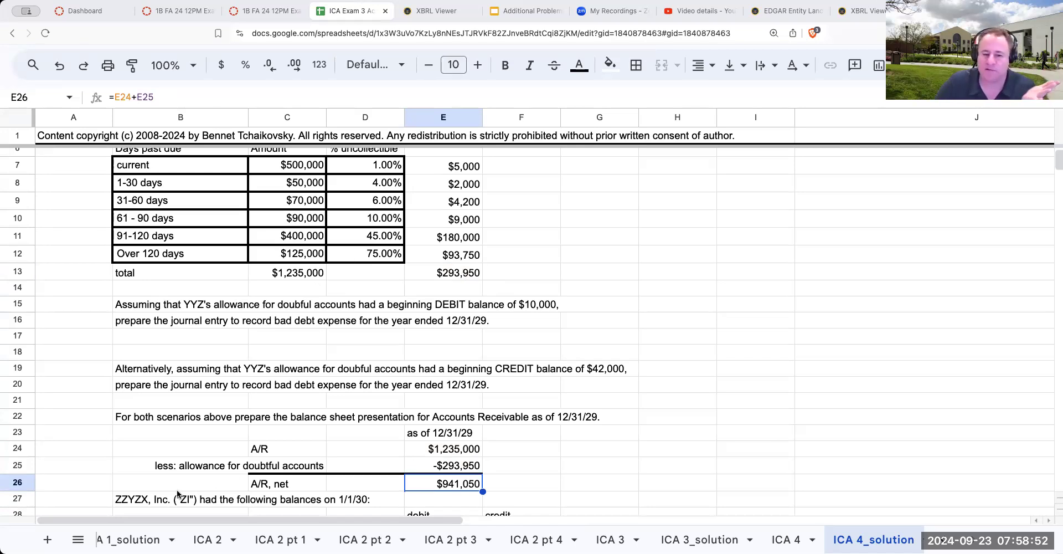
Insert two blank rows above row 27 to separate the A/R presentation from the ZZYZX problem
left_click_drag(18, 499, 32, 513)
right_click(32, 513)
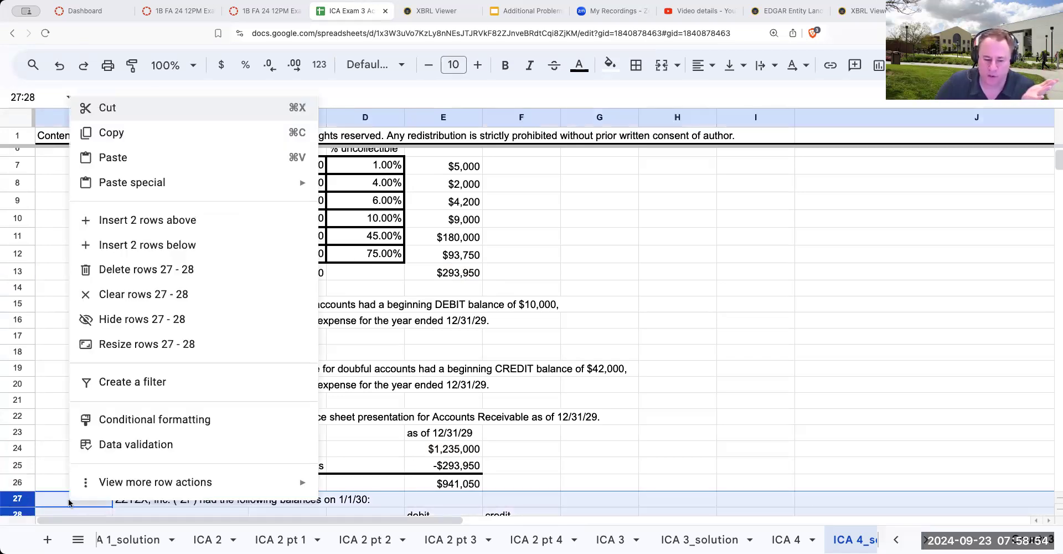
left_click(161, 220)
Examine the receivable amounts by age and the uncollectible percentage for current receivables in the aging table
left_click(558, 406)
scroll(558, 406, "up", 1)
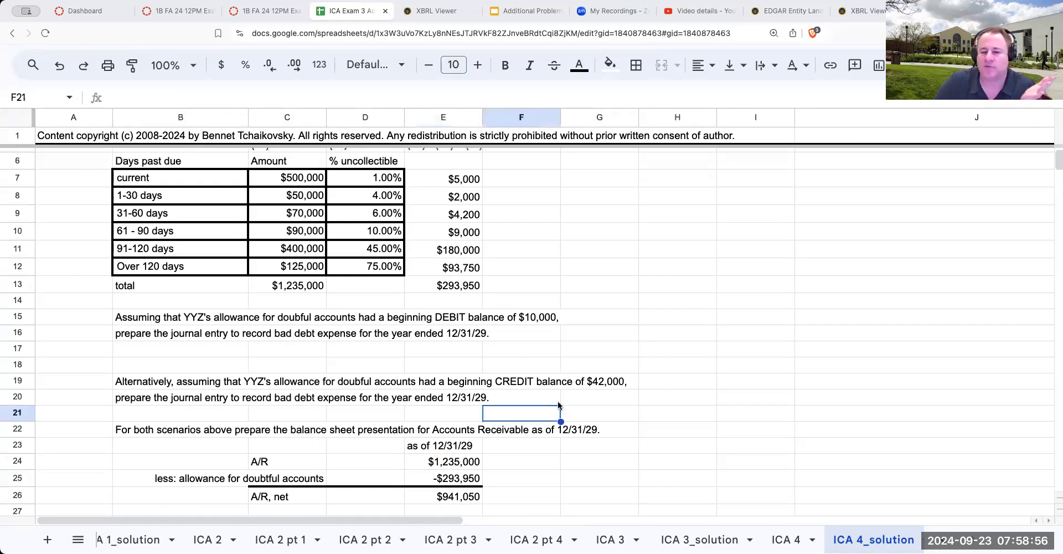
left_click(313, 181)
left_click(302, 230)
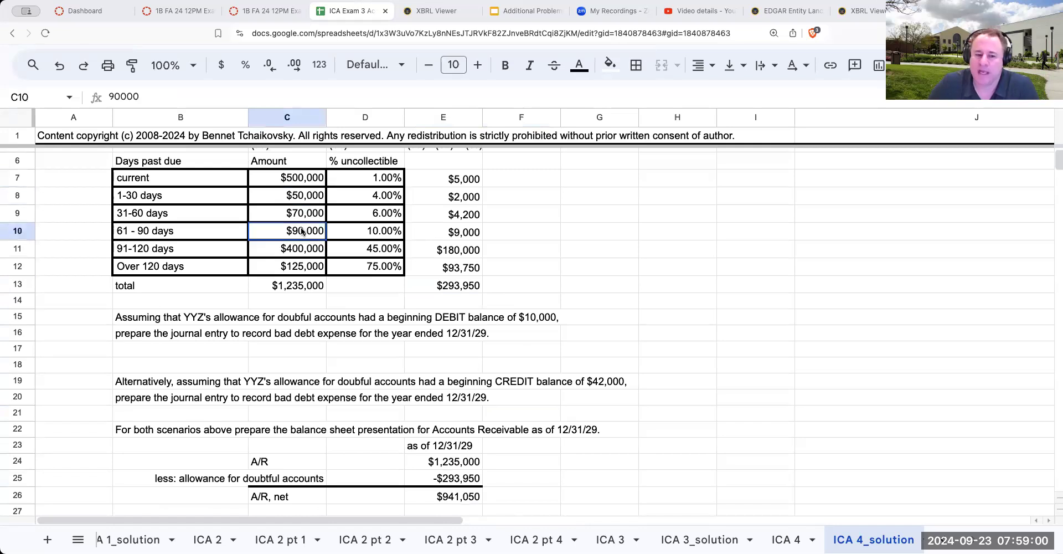
scroll(332, 222, "up", 2)
left_click(368, 216)
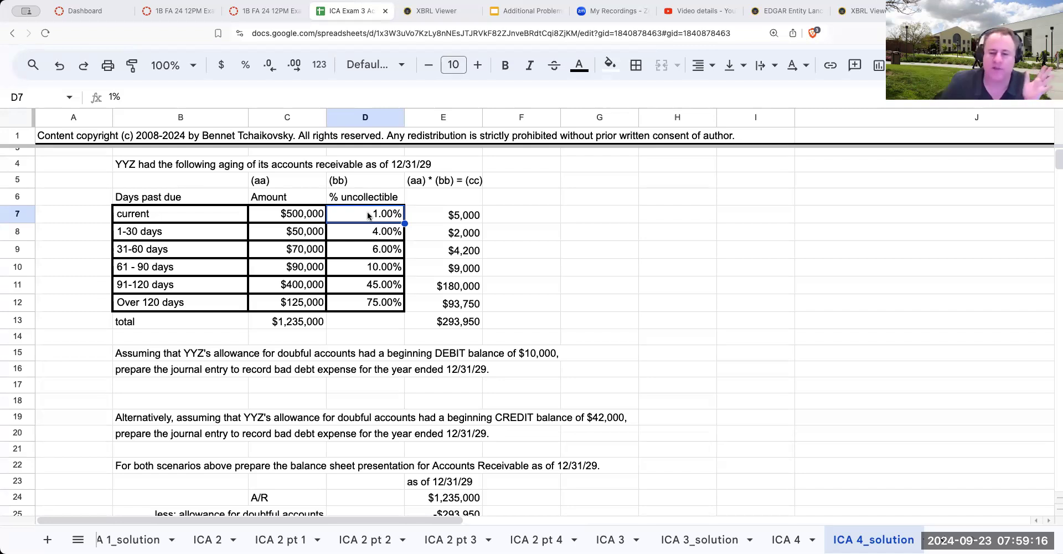
Narrow column J to about a third of its width
left_click_drag(424, 519, 623, 515)
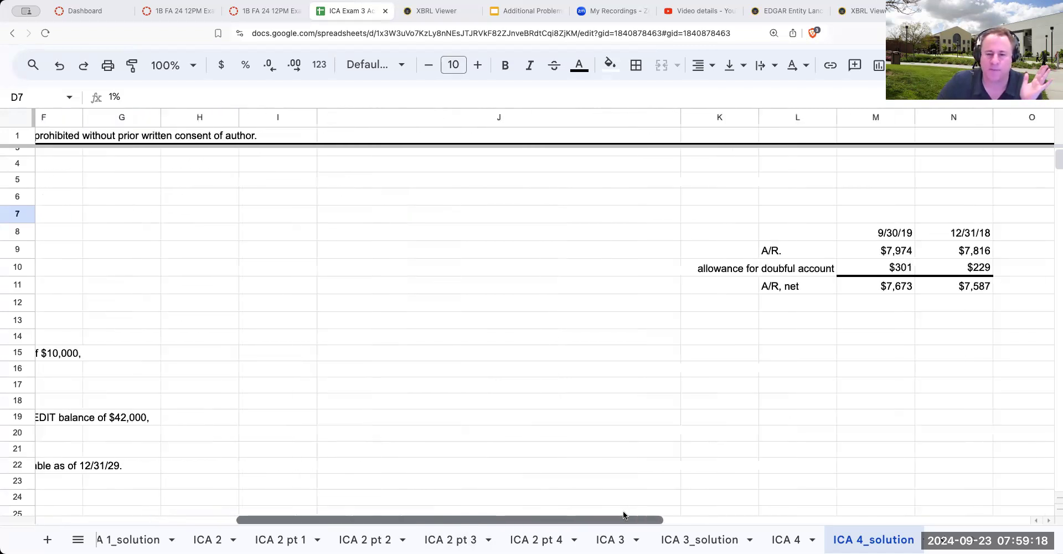
left_click_drag(686, 119, 448, 113)
scroll(462, 472, "down", 4)
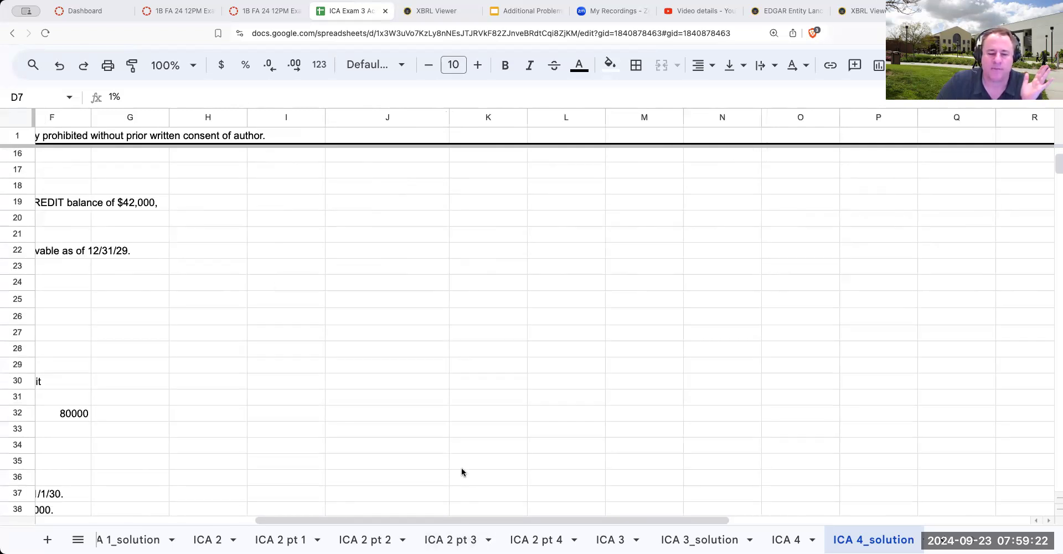
scroll(462, 472, "up", 5)
left_click_drag(462, 519, 132, 505)
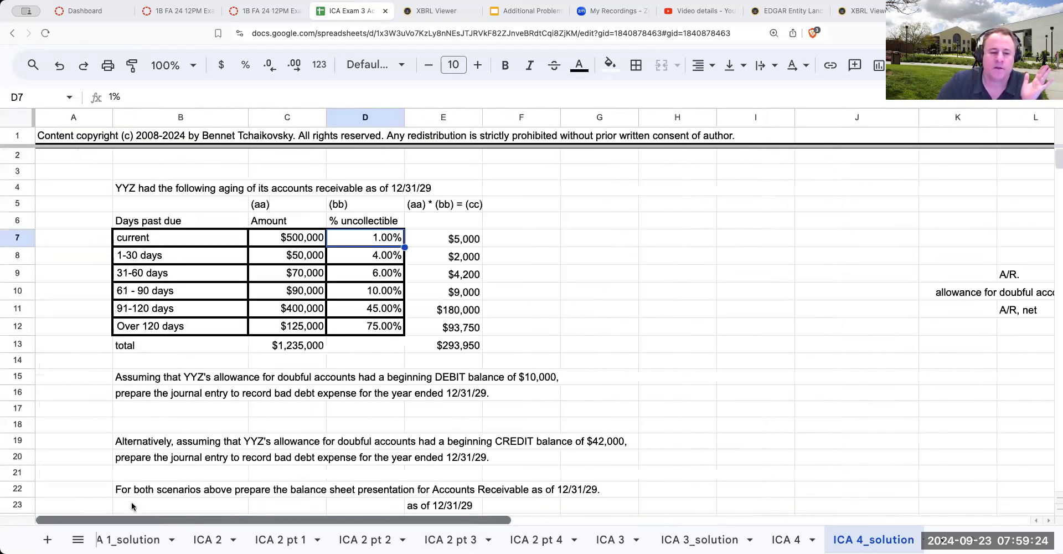
Compare the gross, allowance and net receivables in the balance sheet presentation with the aging table's totals
scroll(321, 459, "down", 3)
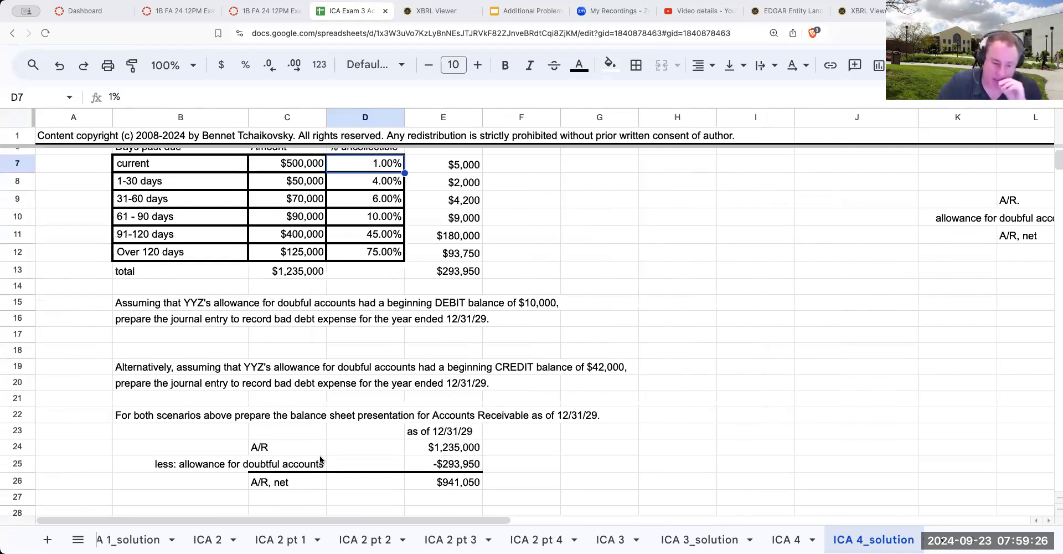
left_click(472, 450)
left_click(304, 271)
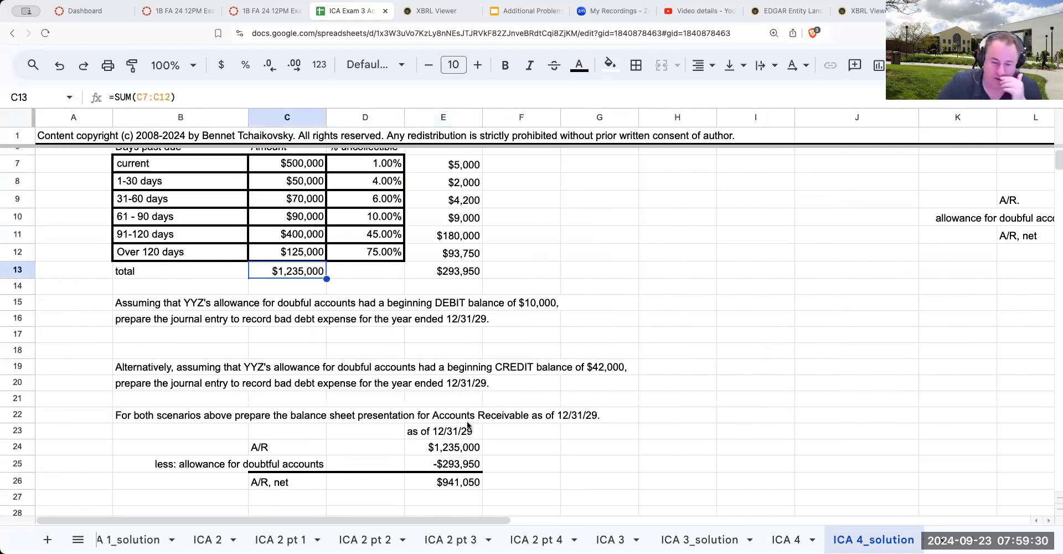
left_click(461, 271)
scroll(462, 272, "down", 1)
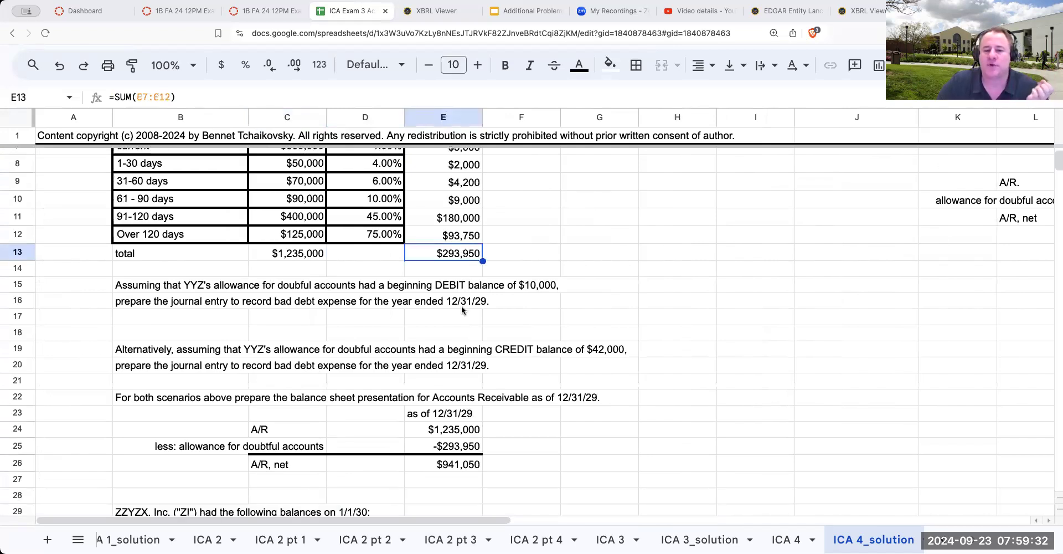
scroll(462, 290, "up", 3)
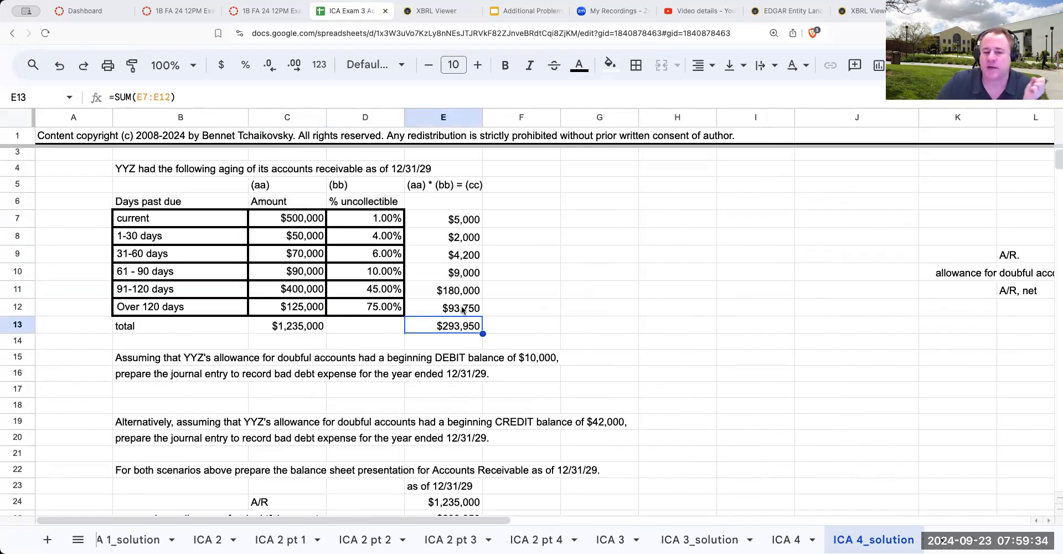
scroll(543, 471, "down", 4)
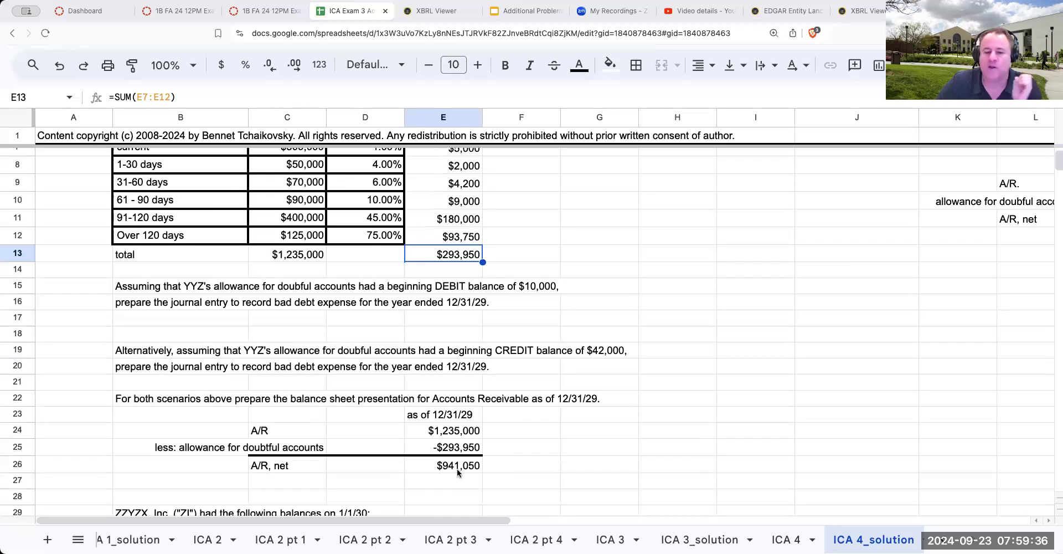
left_click(457, 466)
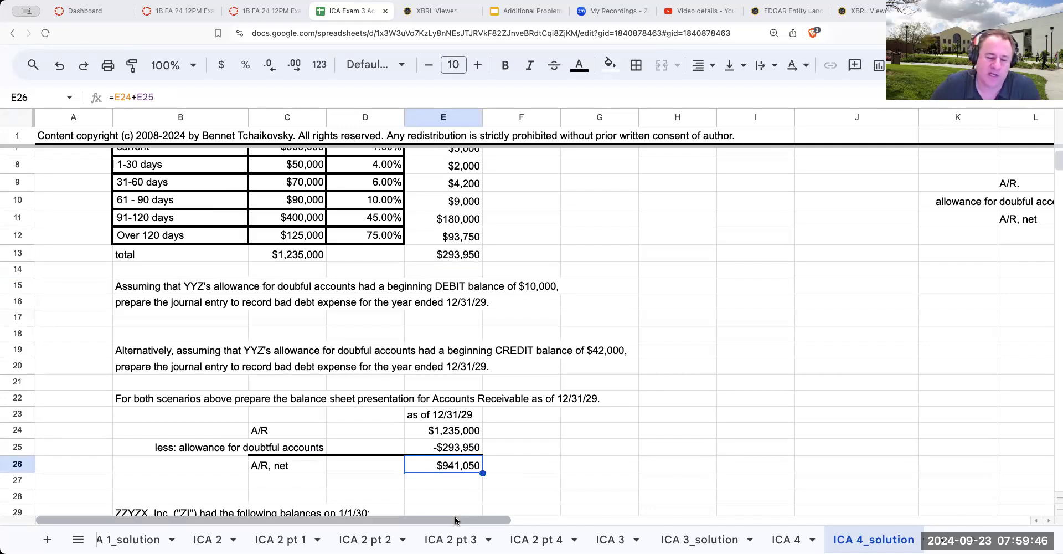
scroll(566, 367, "up", 2)
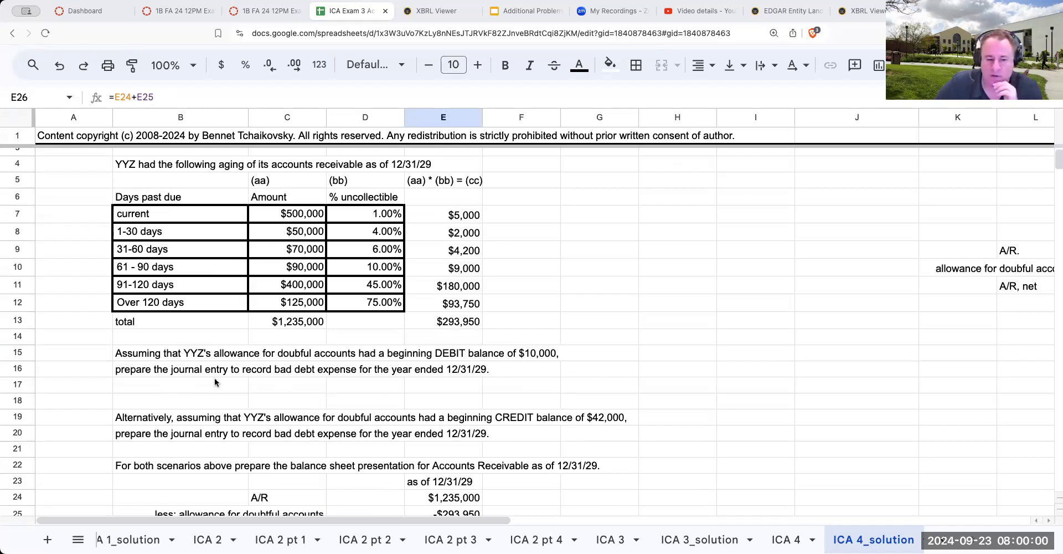
Insert three blank rows above row 21, between the CREDIT balance scenario and the balance sheet presentation question
scroll(204, 382, "down", 1)
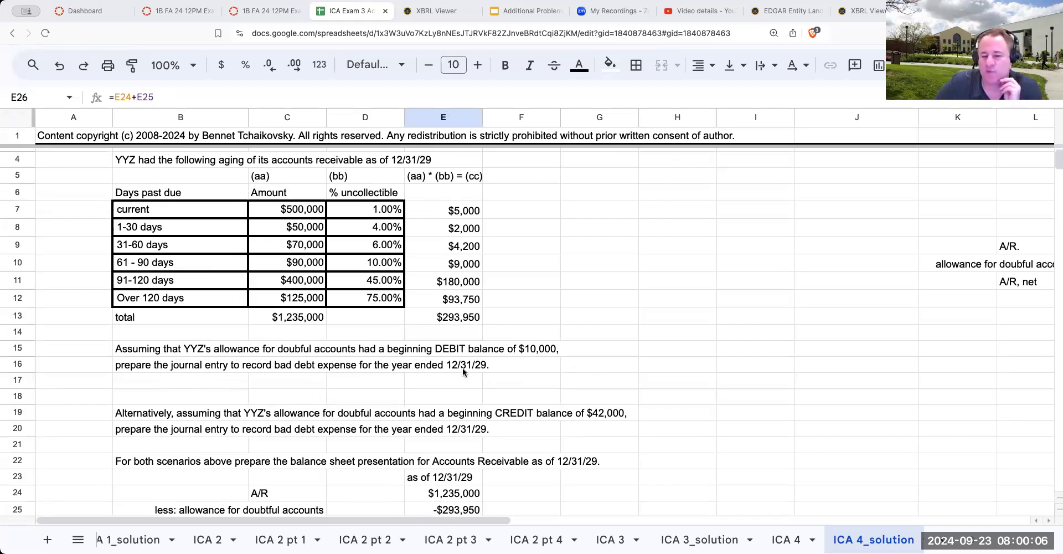
left_click_drag(26, 446, 28, 477)
right_click(126, 468)
left_click(197, 185)
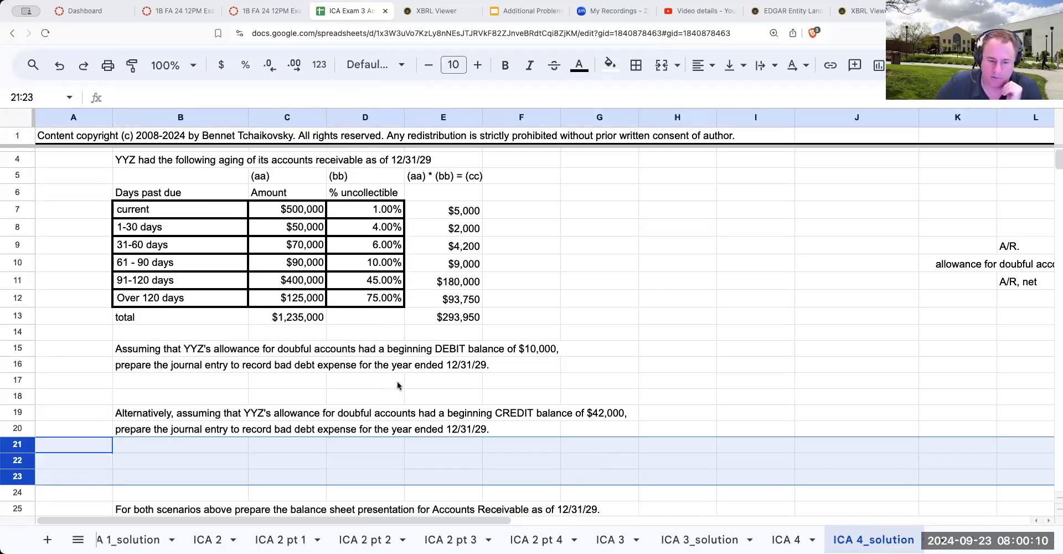
left_click(578, 412)
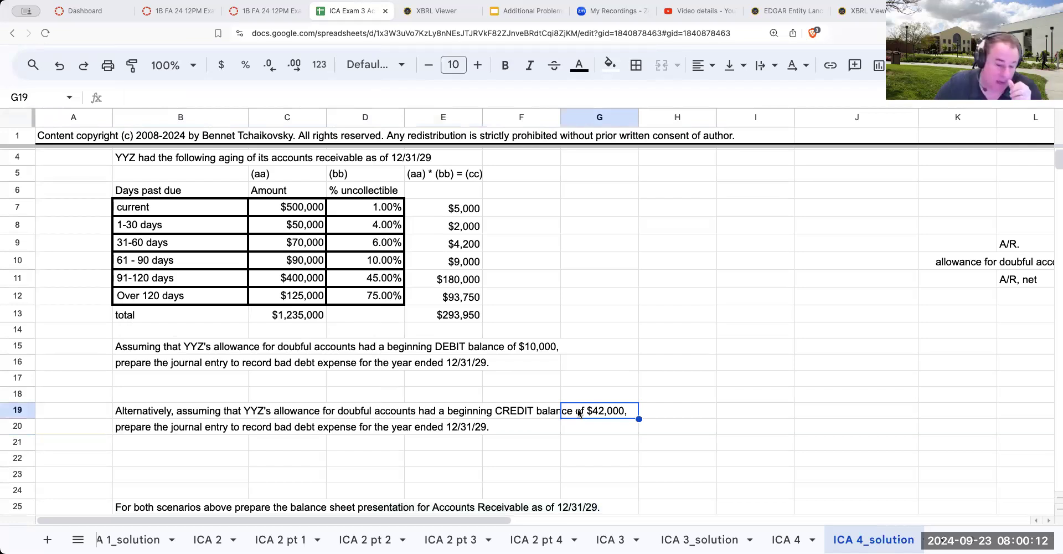
scroll(536, 408, "down", 2)
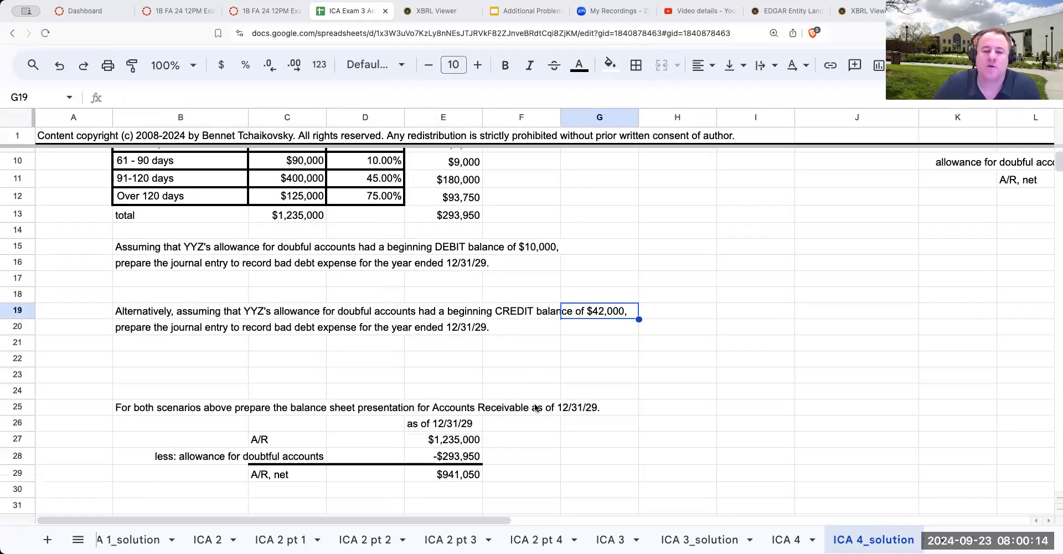
scroll(535, 408, "up", 2)
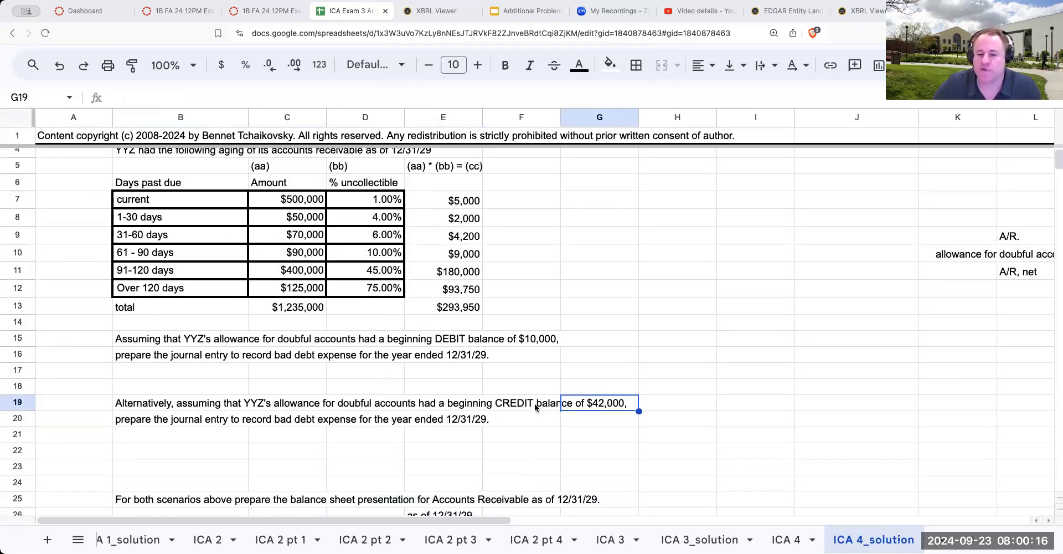
Draw a T-account outline with a top border across H15:I15 and a vertical border along the right edge of H15:H18
left_click_drag(704, 343, 771, 344)
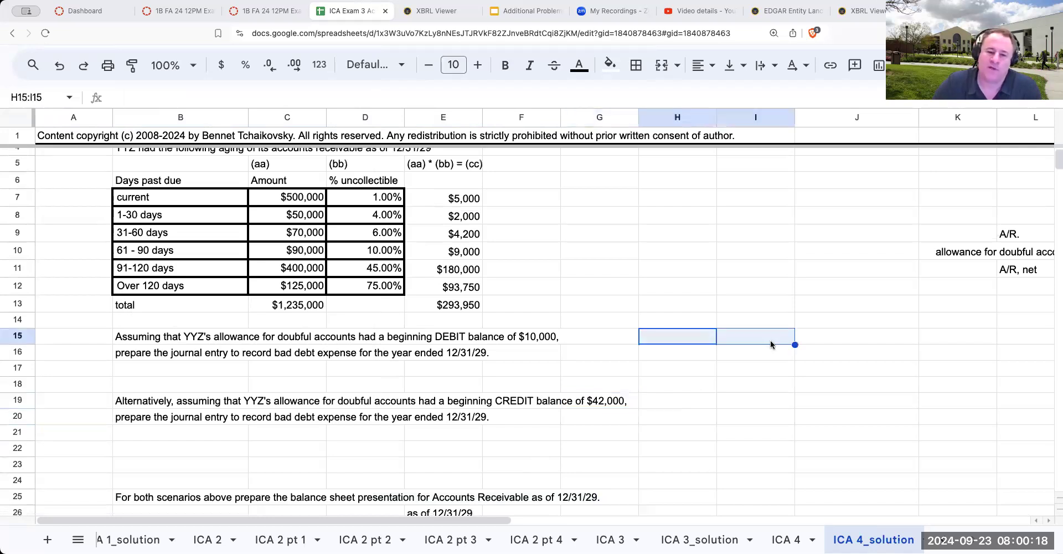
left_click(635, 64)
left_click(676, 125)
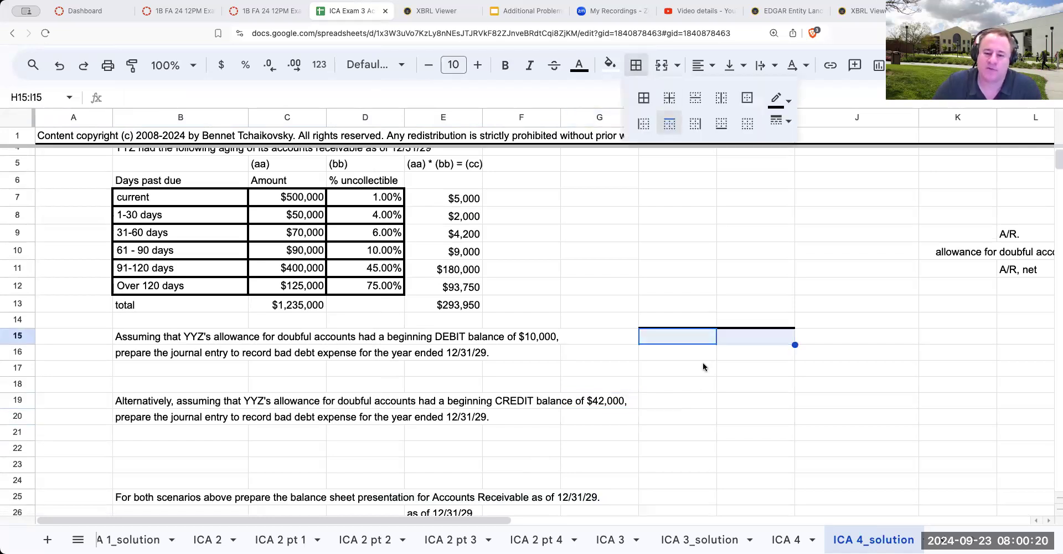
left_click(703, 367)
left_click_drag(700, 335, 698, 387)
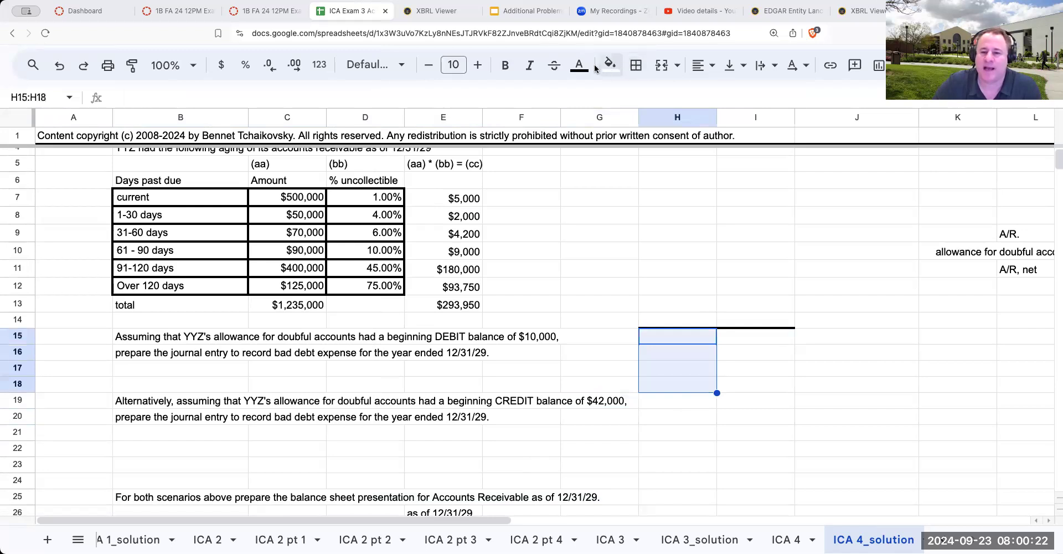
left_click(636, 65)
left_click(696, 125)
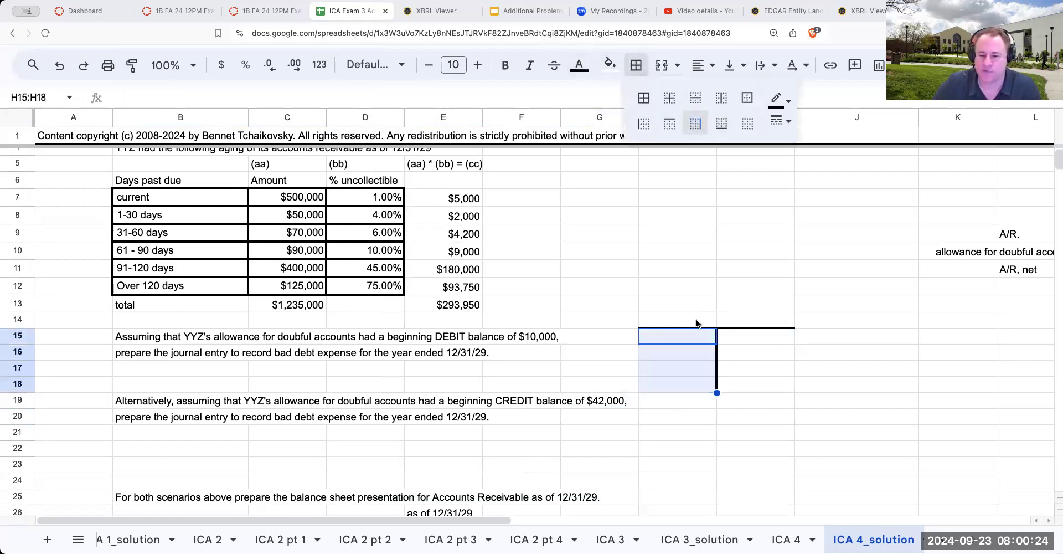
Title the T-account "allowance for doubtful accounts" in cell H14
left_click(692, 320)
type("allowance")
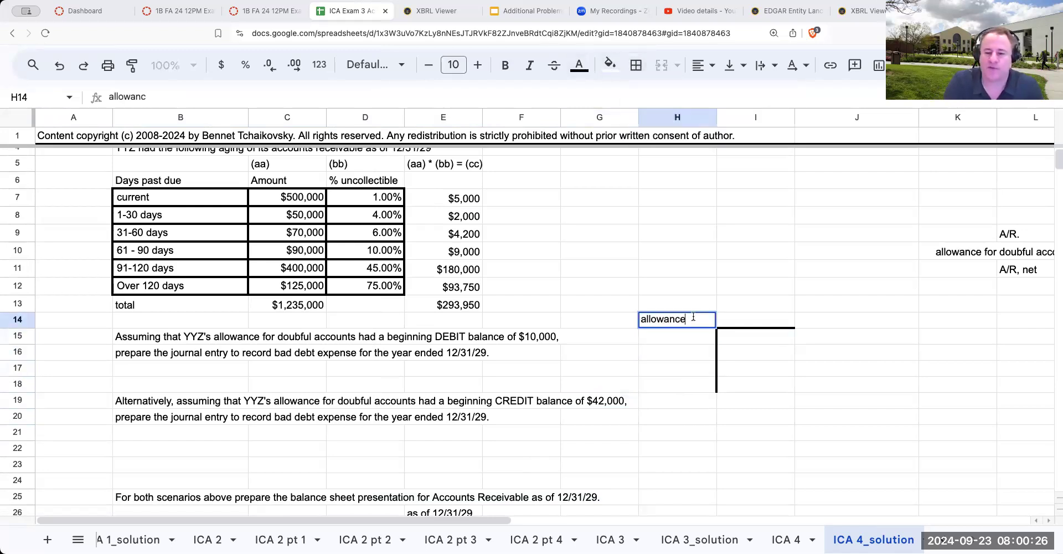
type(" for doubtful acc")
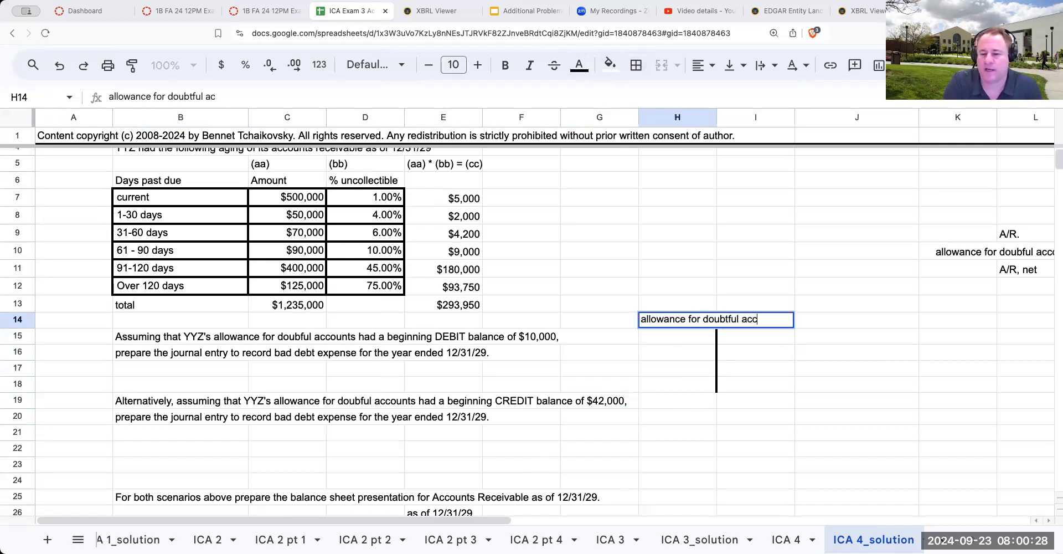
type("ounts")
key("Return")
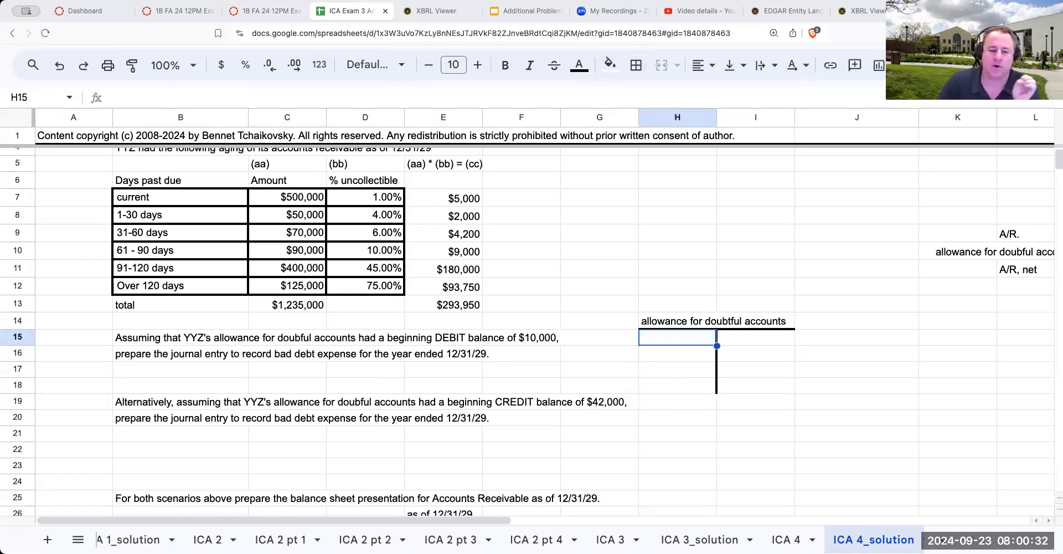
Review the allowance line in the 12/31/29 balance sheet presentation and in the 9/30/19 and 12/31/18 receivables example
scroll(558, 474, "down", 5)
left_click(467, 405)
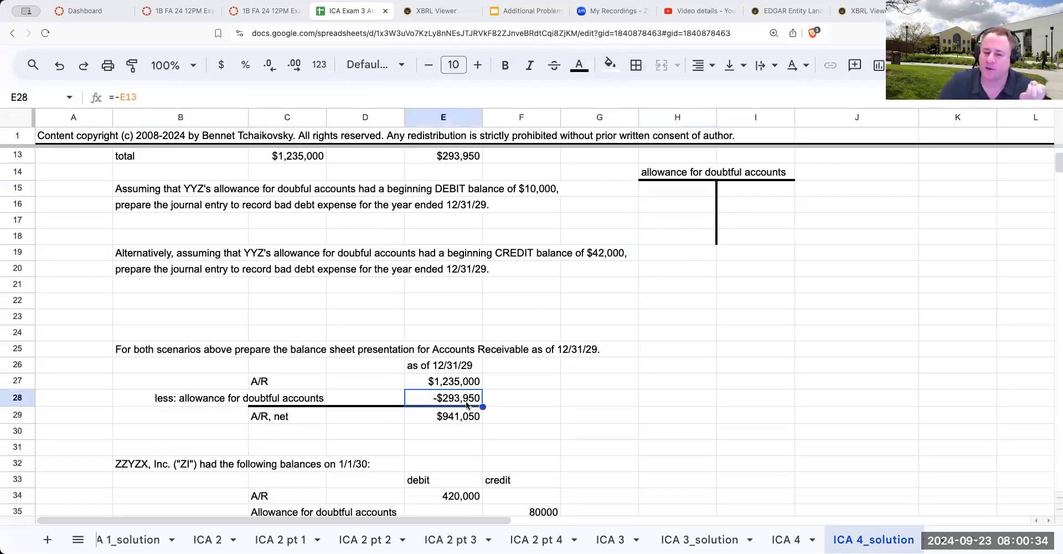
left_click_drag(420, 520, 736, 518)
scroll(774, 471, "up", 4)
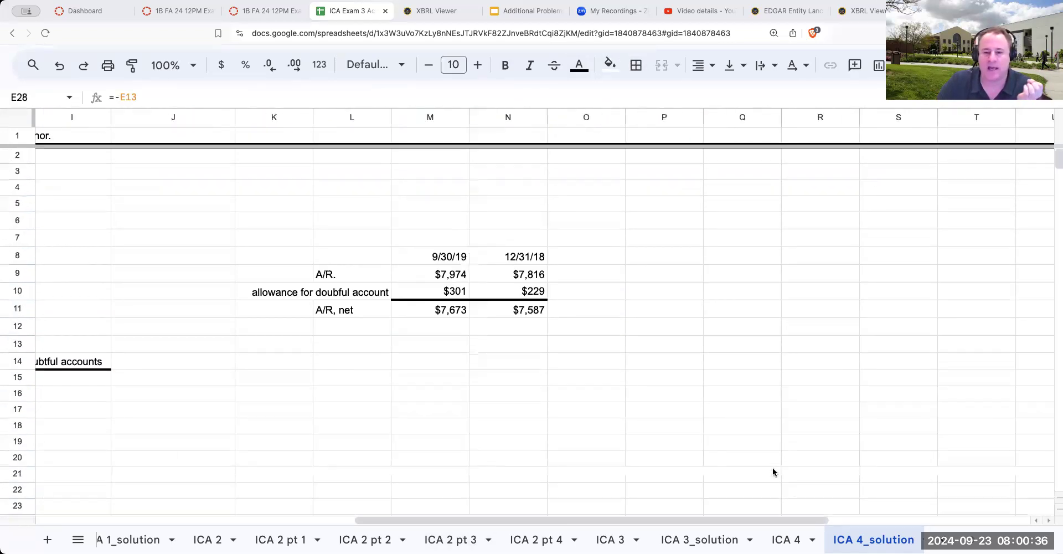
left_click(458, 294)
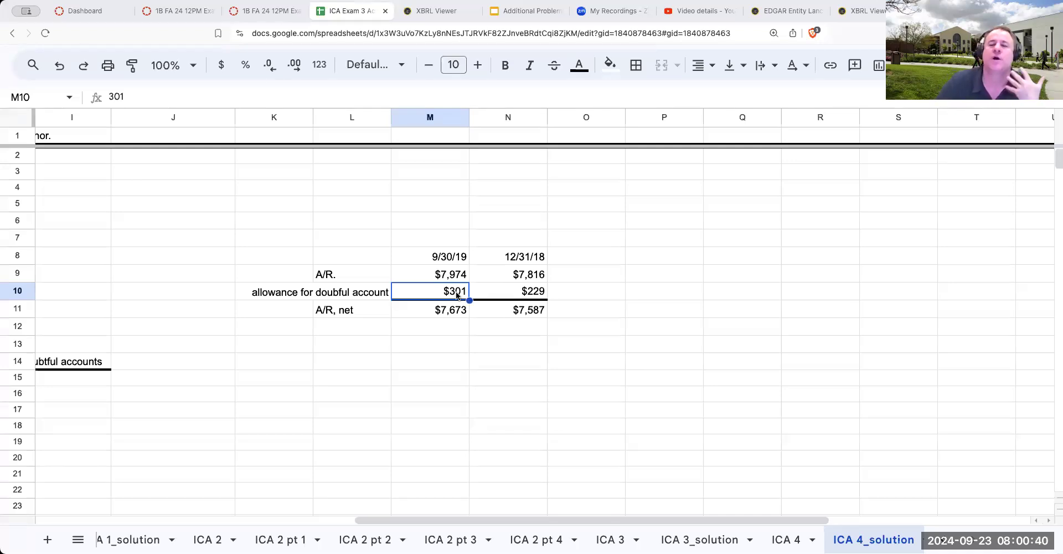
left_click_drag(501, 519, 216, 501)
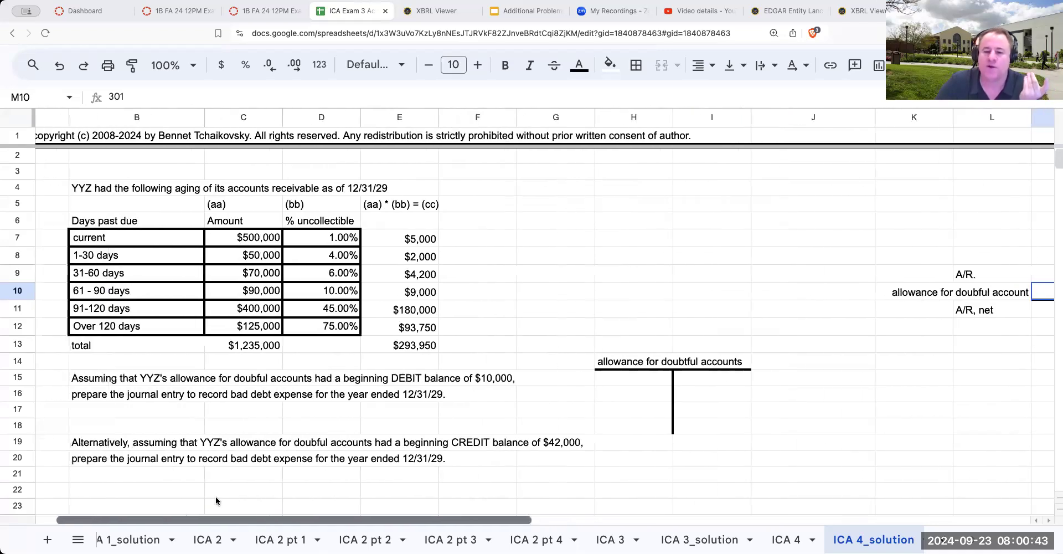
Add the note "a contra asset account reduces A/R to what we expect to collect" in cell H13 above the T-account title
left_click(642, 348)
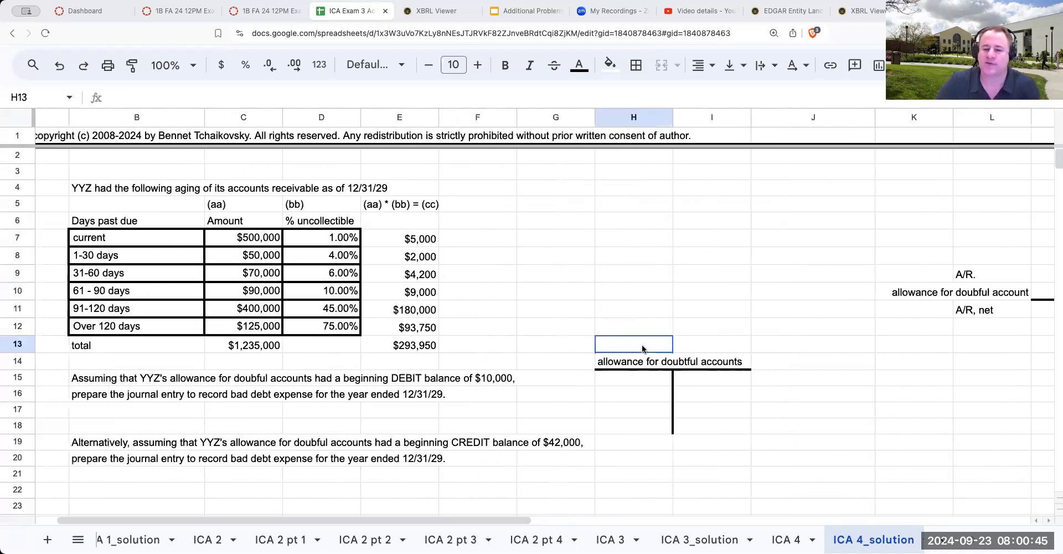
type("a contra a")
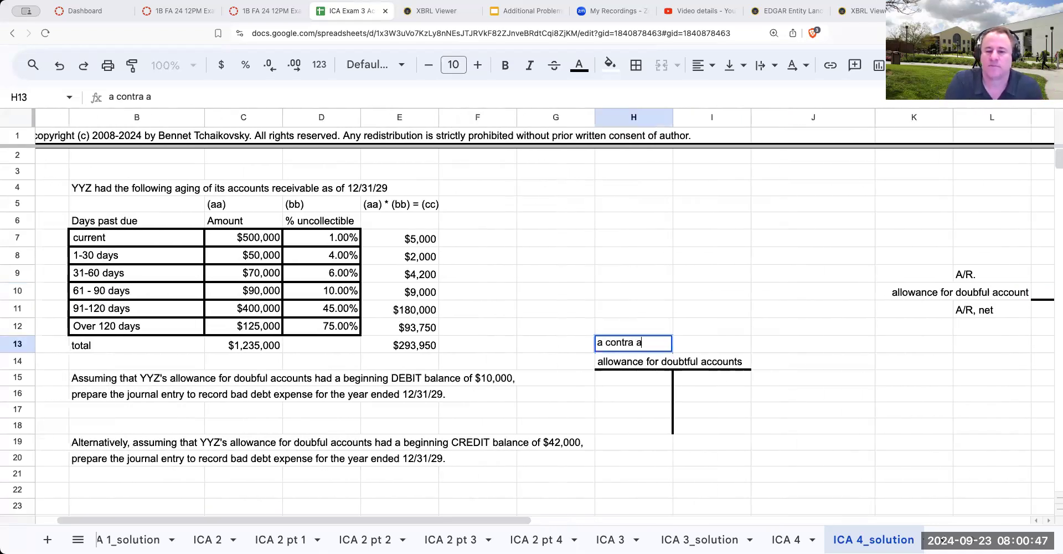
type("sset account recud")
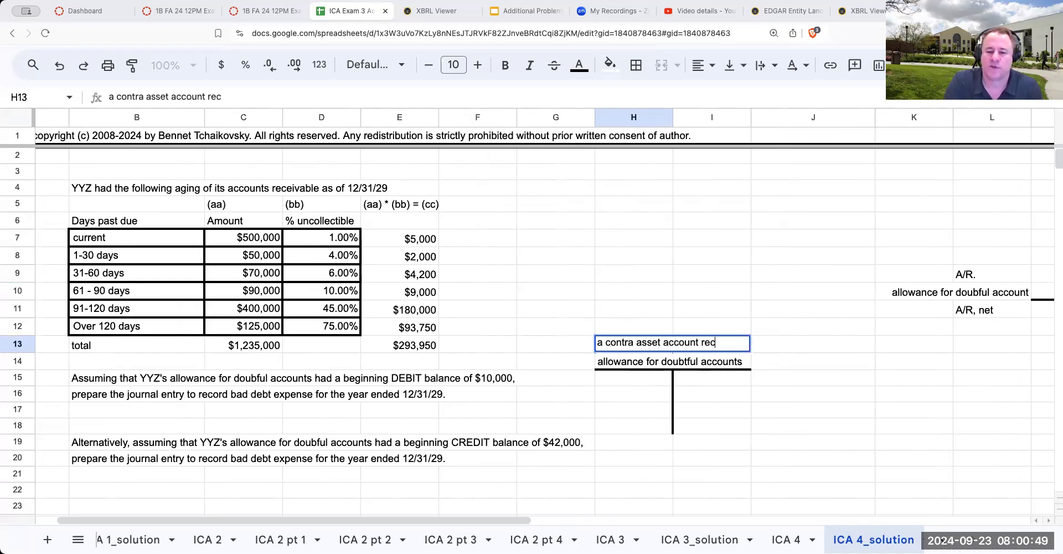
key("BackSpace")
key("BackSpace")
key("BackSpace")
type("d")
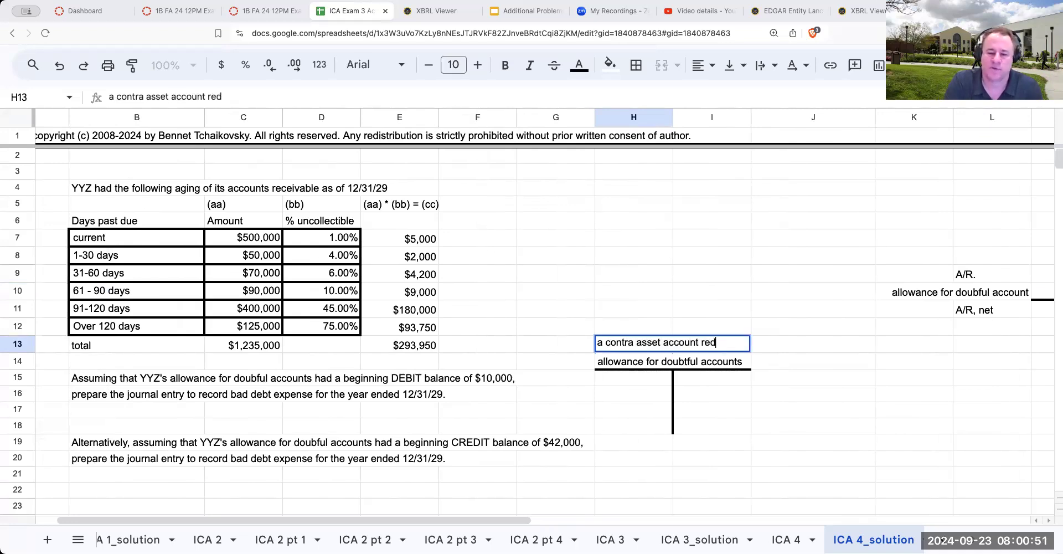
type("uces A/r")
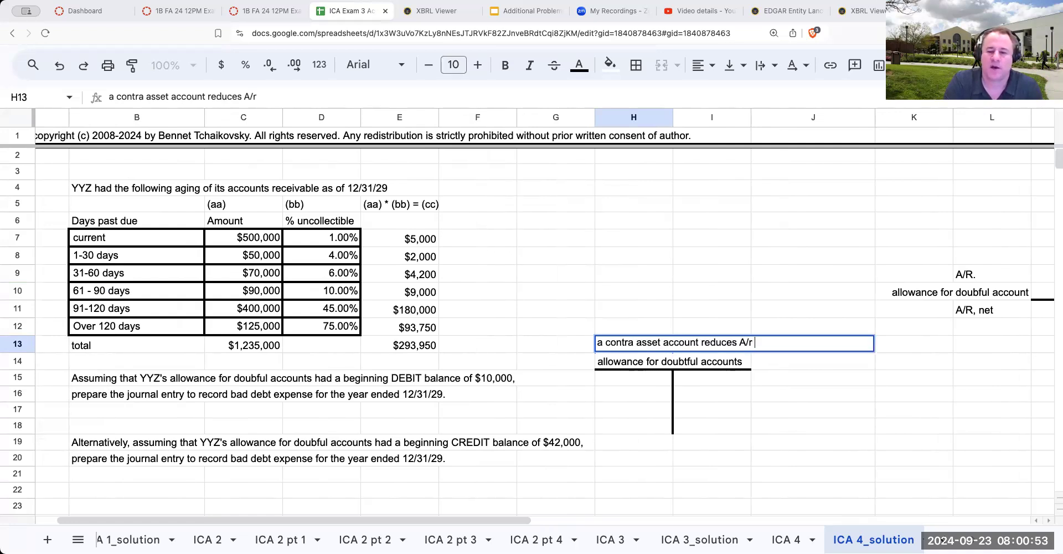
type("R to what we")
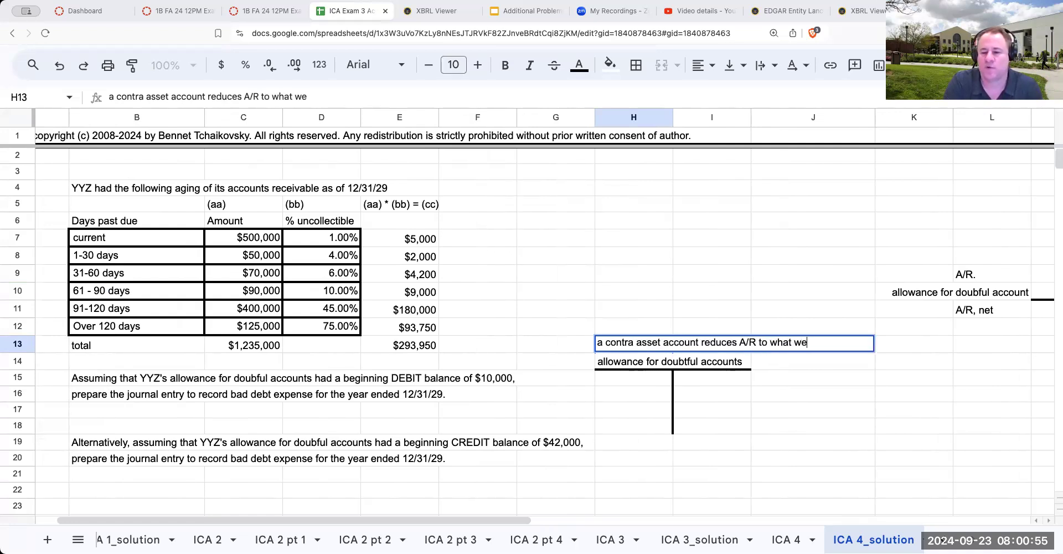
type(" expect")
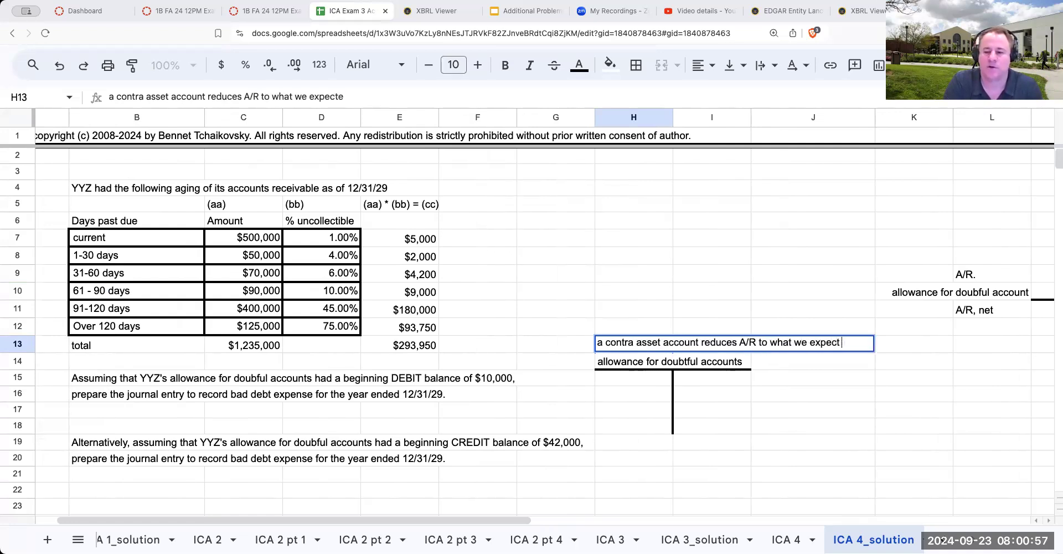
type("e to collect")
key("Return")
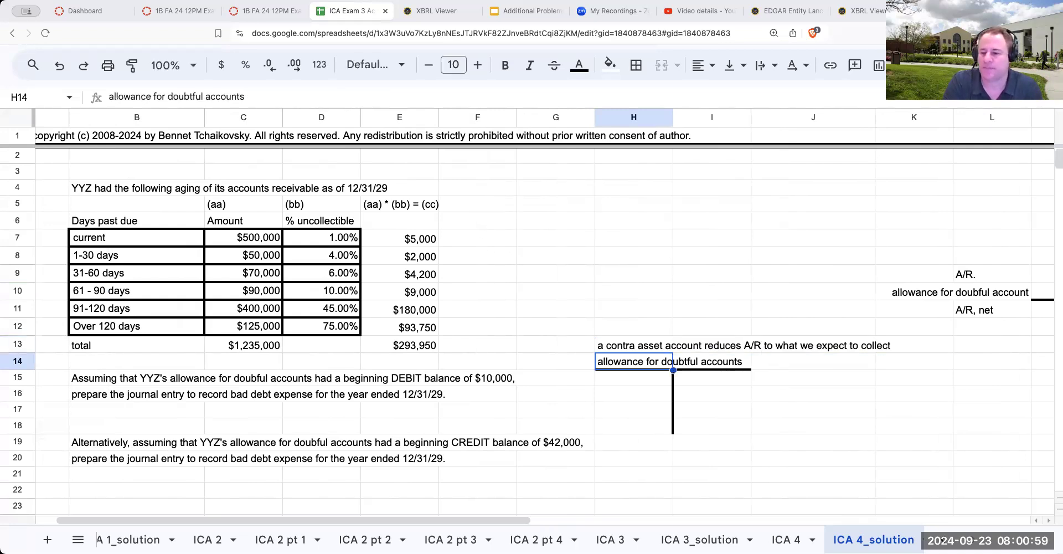
Move the contra asset note from H13 up to H11
left_click(641, 340)
key("super+c")
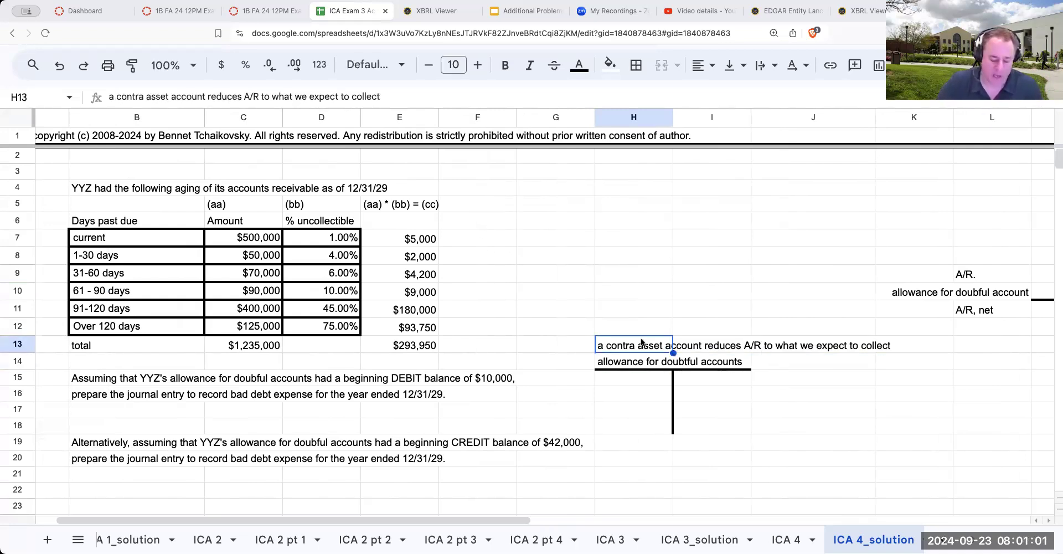
left_click(624, 313)
key("super+v")
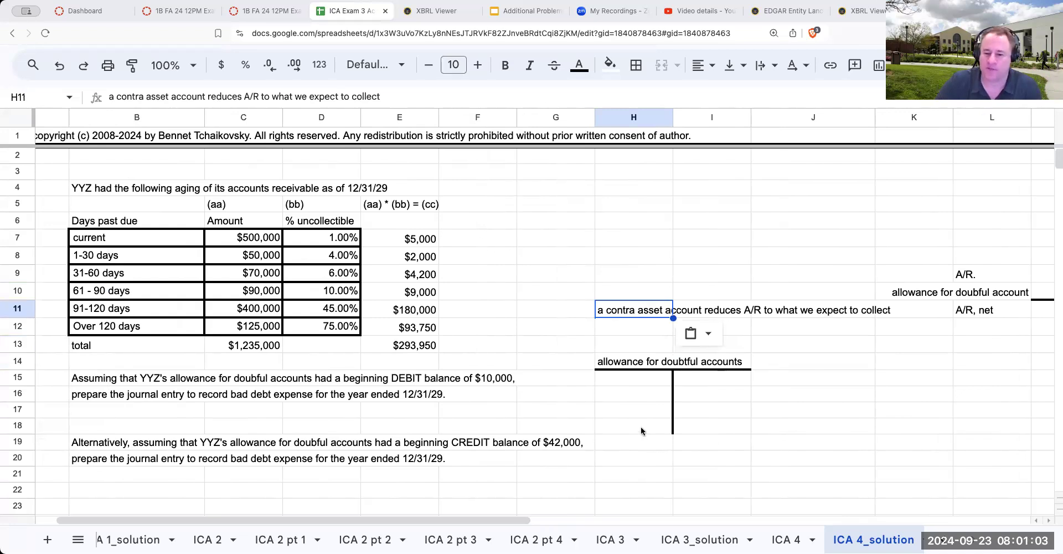
Add a top border across H18:I18 to mark off the T-account's ending balance row
left_click_drag(642, 429, 692, 429)
left_click(636, 65)
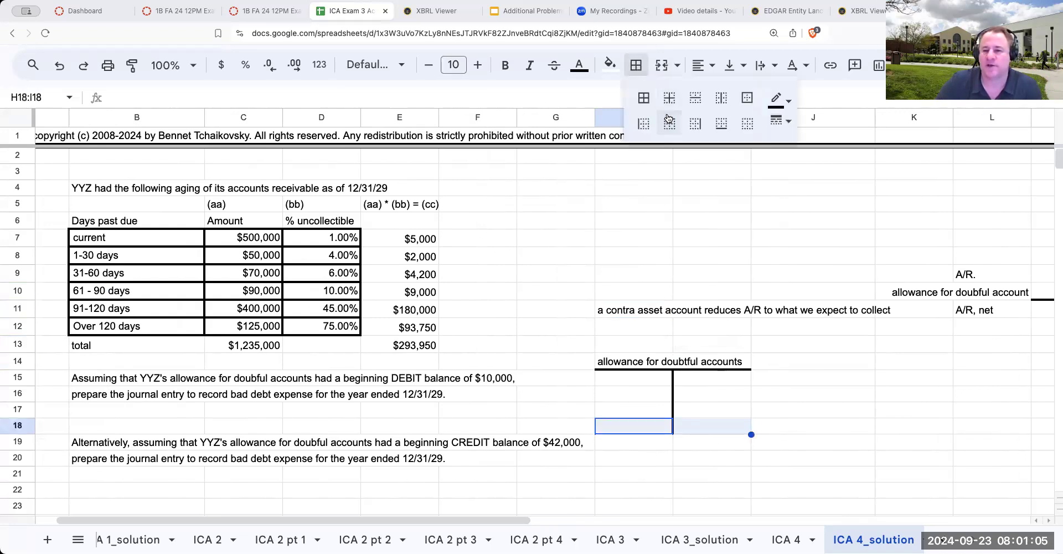
left_click(670, 123)
left_click(790, 406)
Link the T-account's ending credit balance in I18 to the total estimated uncollectible amount in E13
left_click(714, 429)
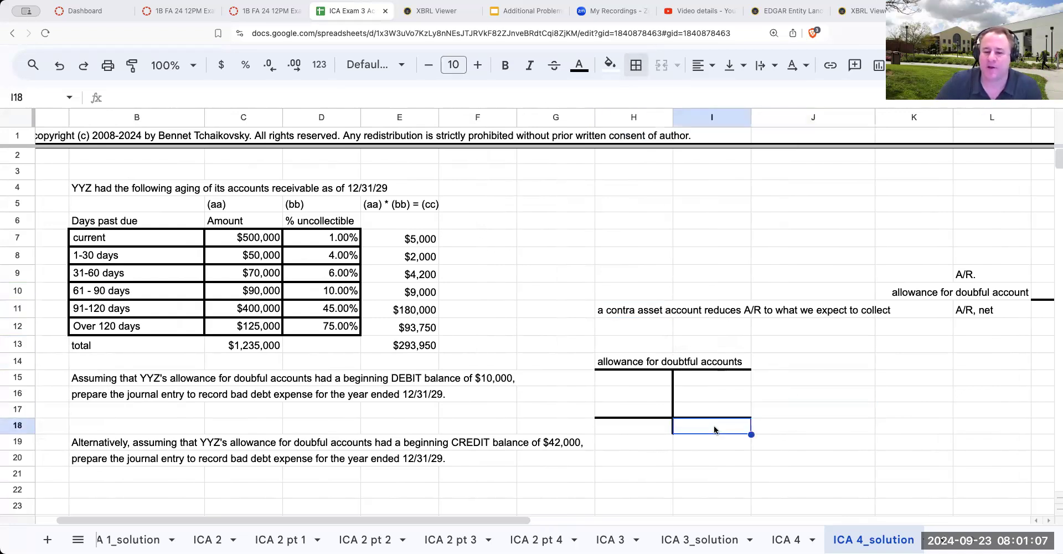
type("=")
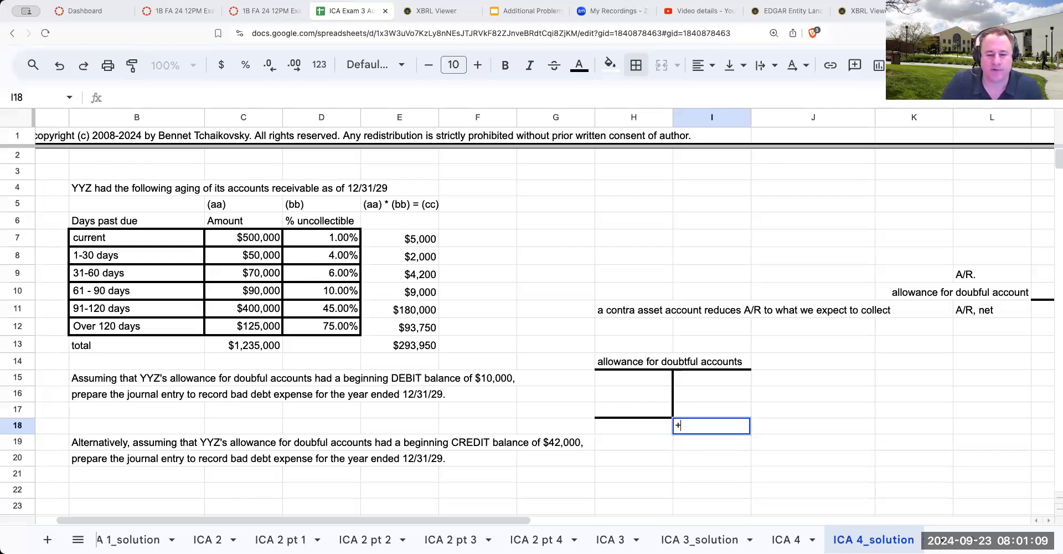
key("Left")
key("Left")
key("Left")
key("Left")
key("Up")
key("Up")
key("Up")
key("Up")
key("Up")
key("Return")
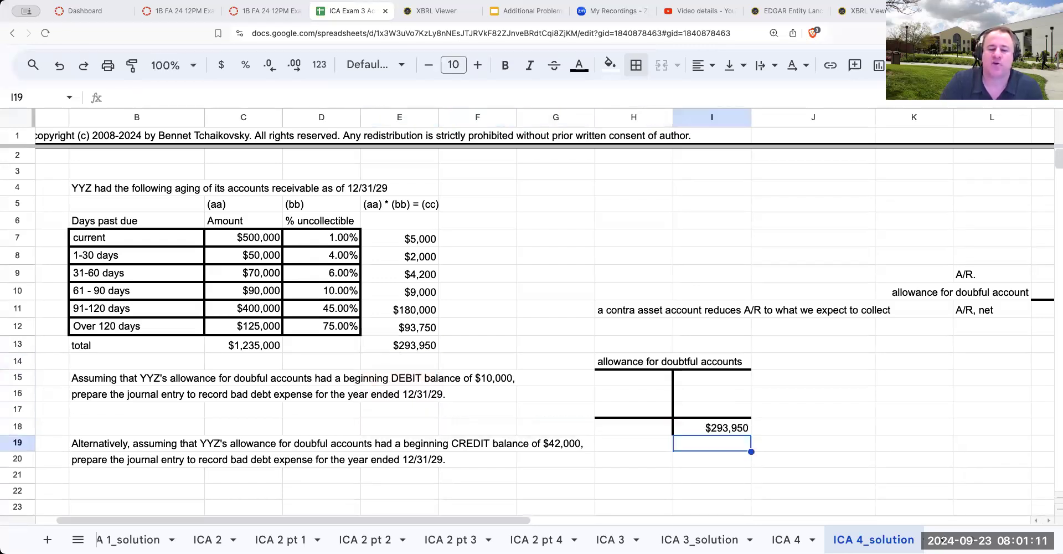
Move the two-line CREDIT balance scenario from B19:B20 down to B21:B22
scroll(671, 394, "down", 5)
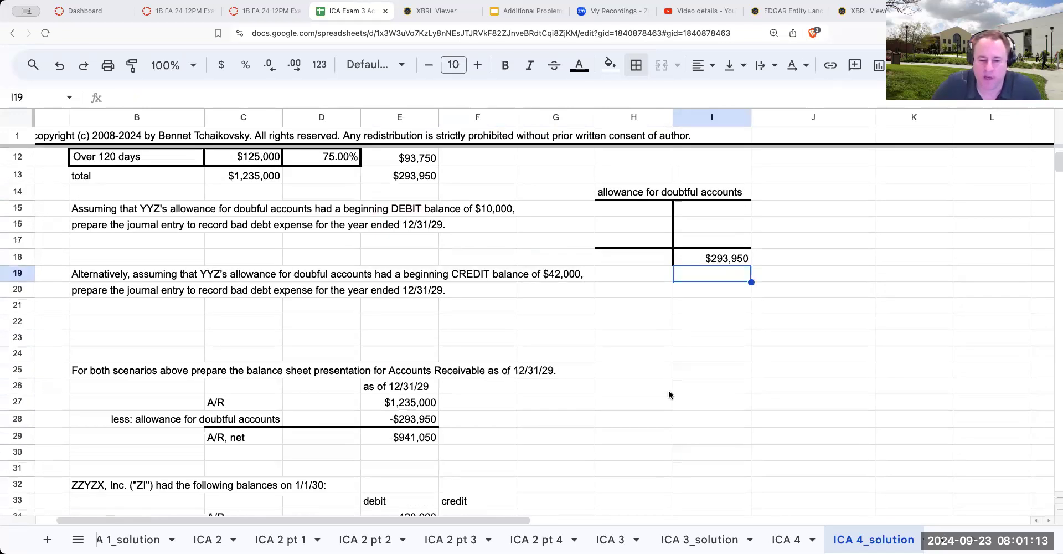
left_click(416, 333)
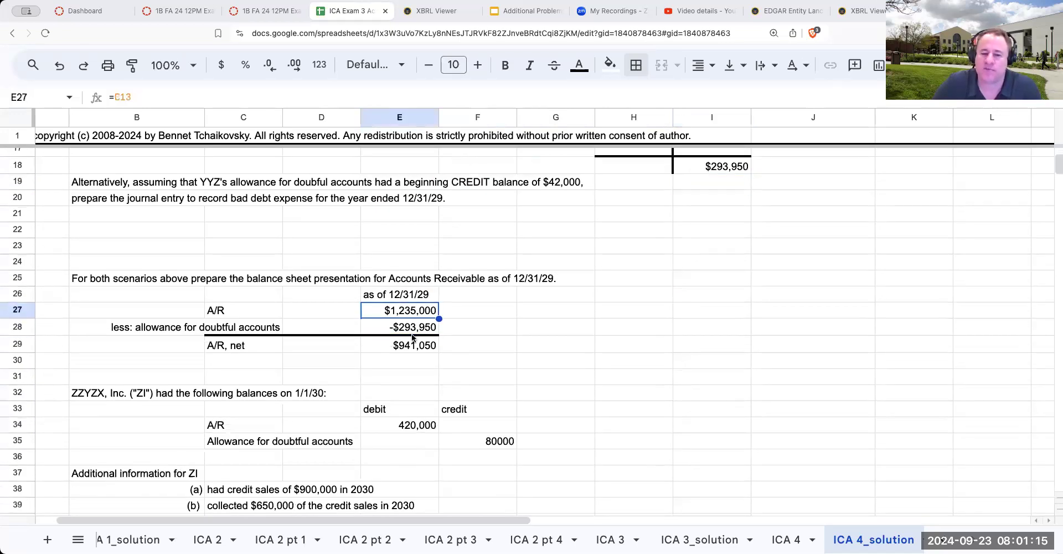
scroll(412, 337, "up", 5)
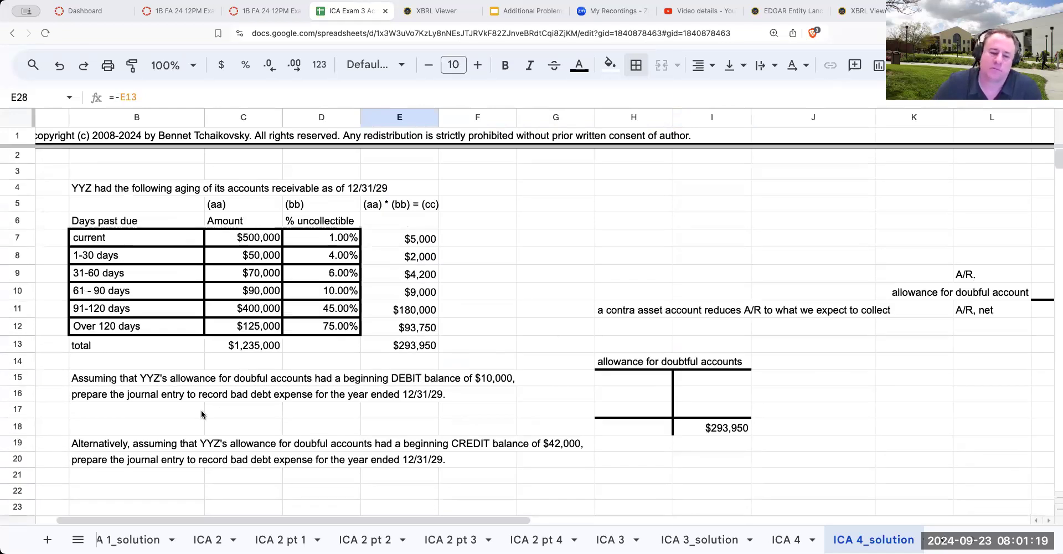
scroll(200, 397, "down", 1)
left_click(97, 384)
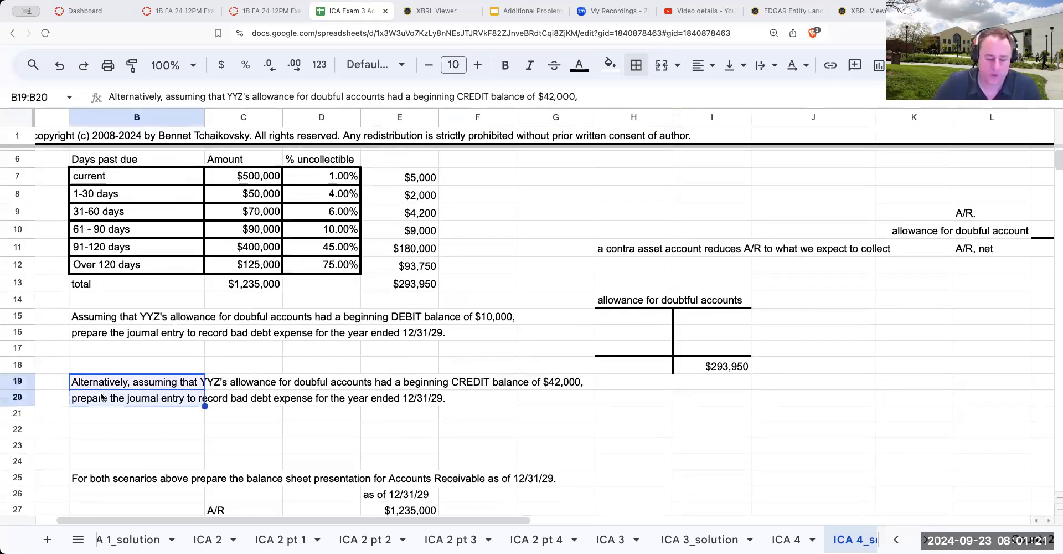
key("ctrl+x")
left_click(119, 415)
key("ctrl+v")
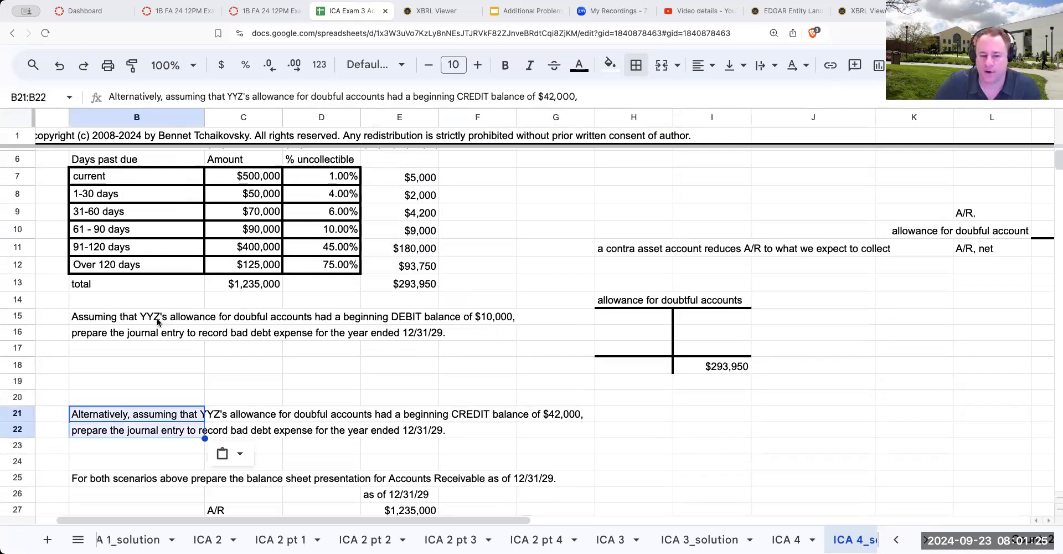
Enter the 10000 beginning debit balance in H15 of the T-account and format it as currency without decimals
left_click(627, 320)
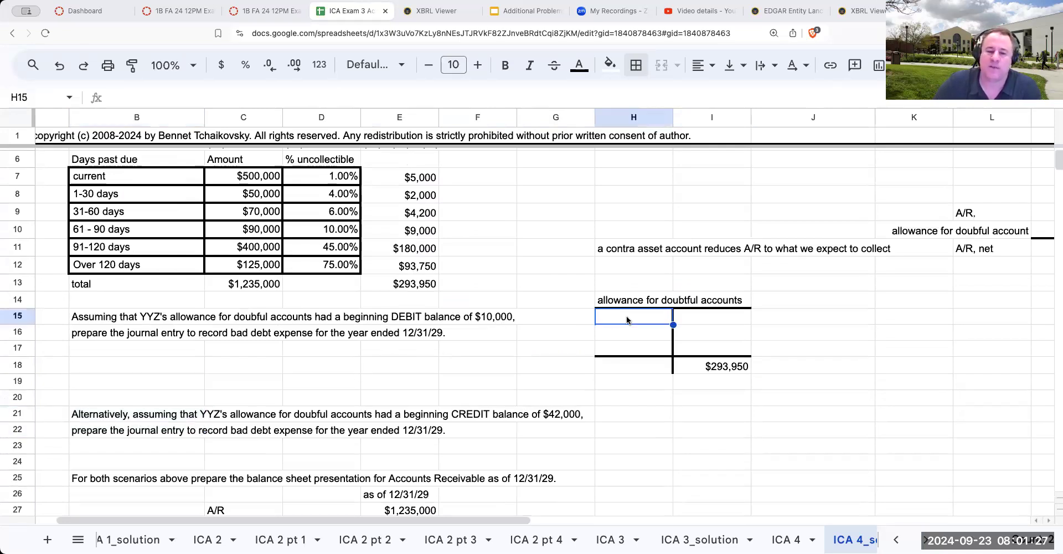
type("10000")
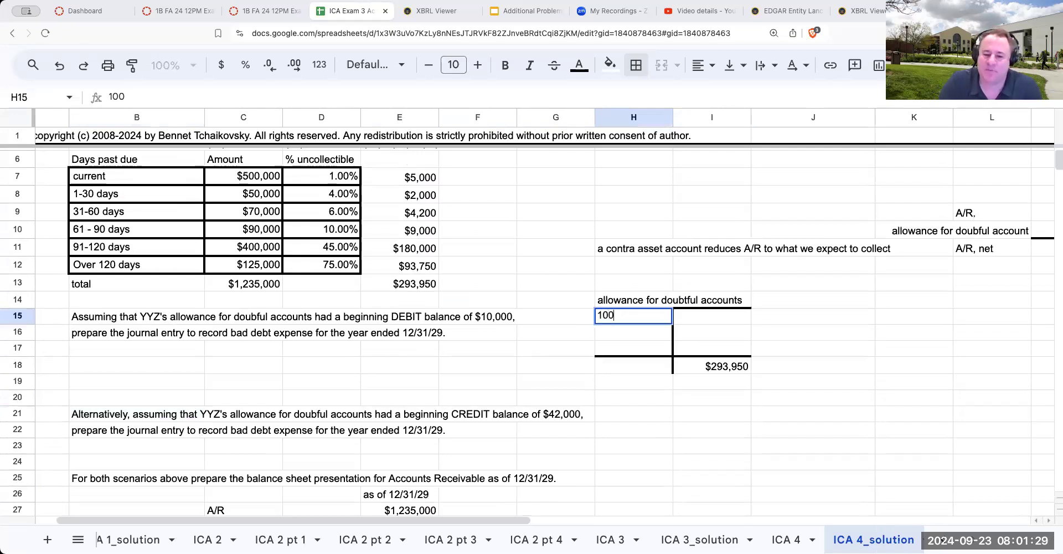
key("Return")
key("Up")
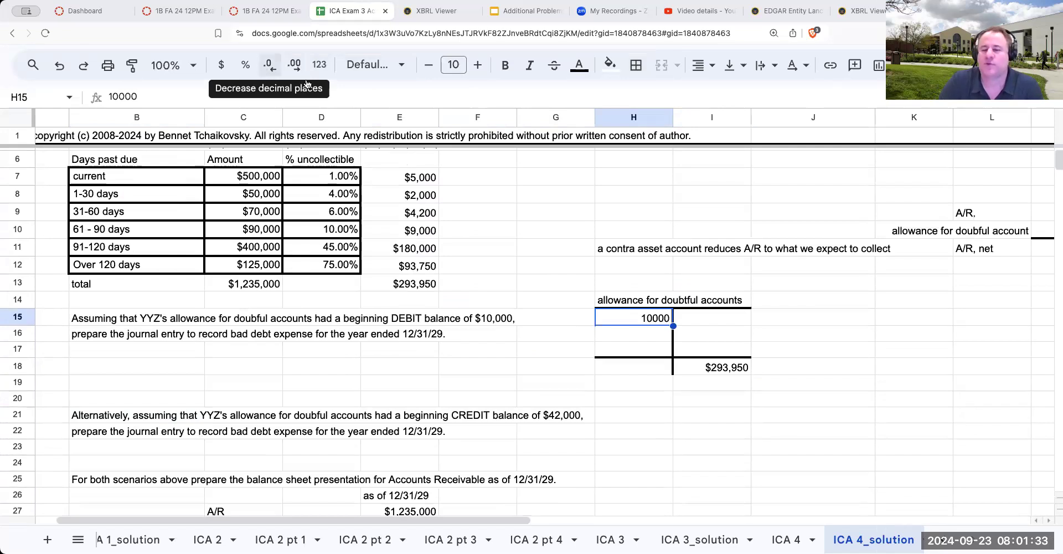
left_click(221, 65)
double_click(268, 66)
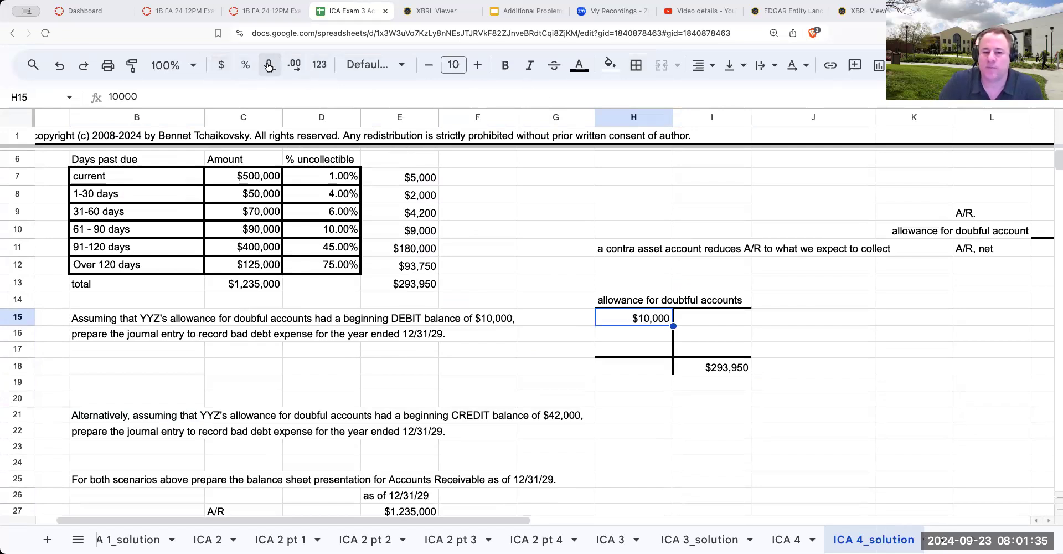
left_click(738, 322)
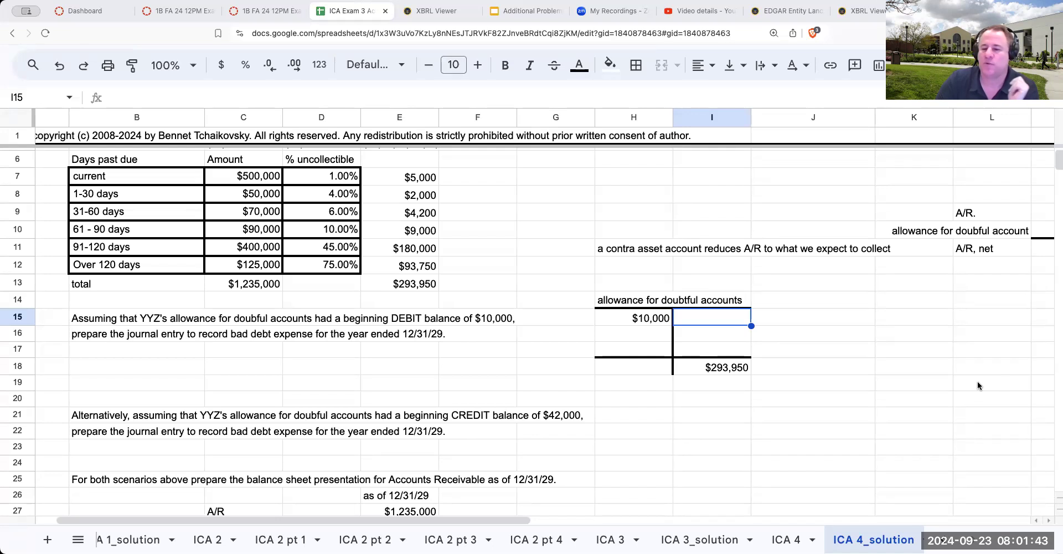
Enter the procedure note "1. compute the ending balance in the ADA" in J19 below the T-account
left_click(850, 389)
type("1. ")
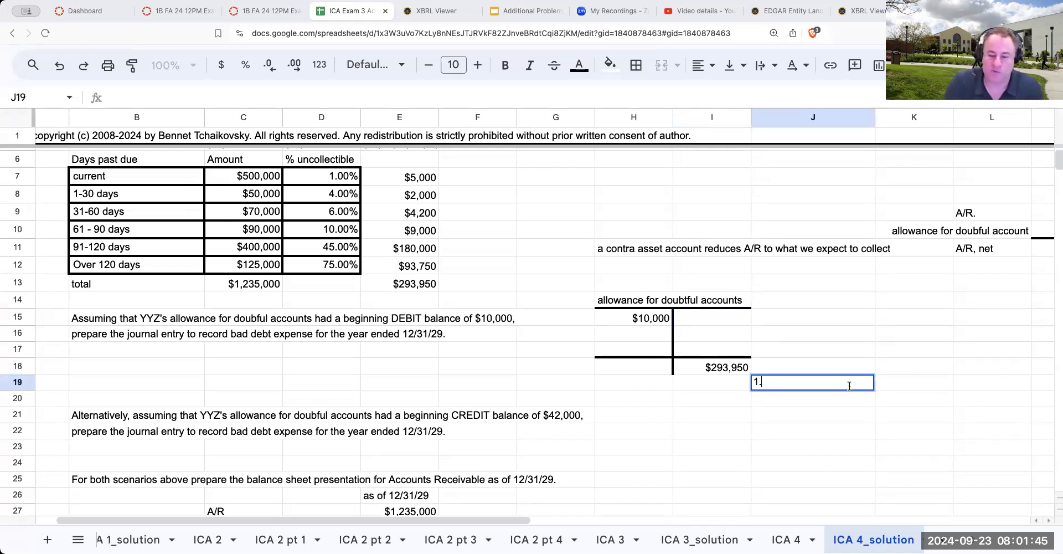
type("compute th")
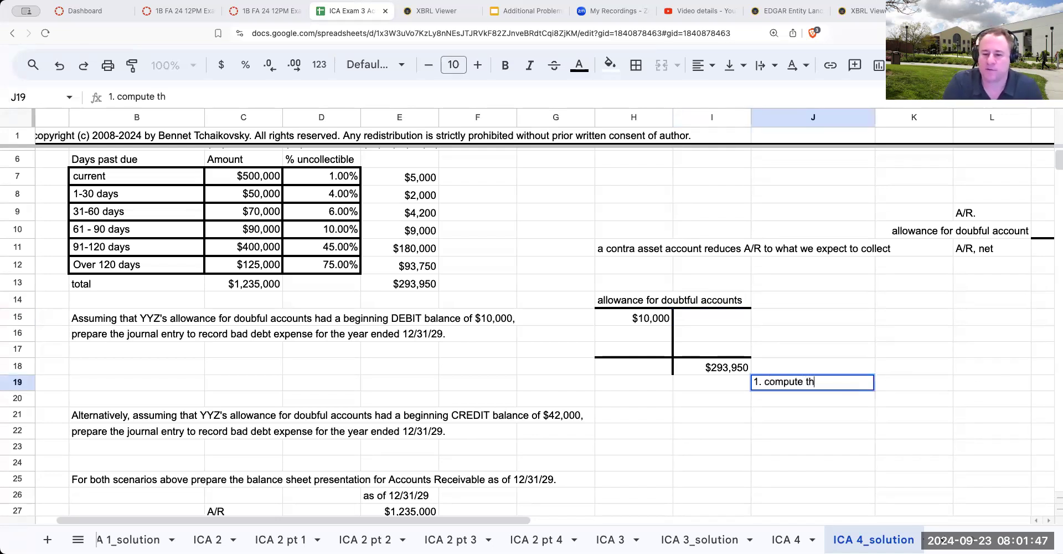
type("e ending ba")
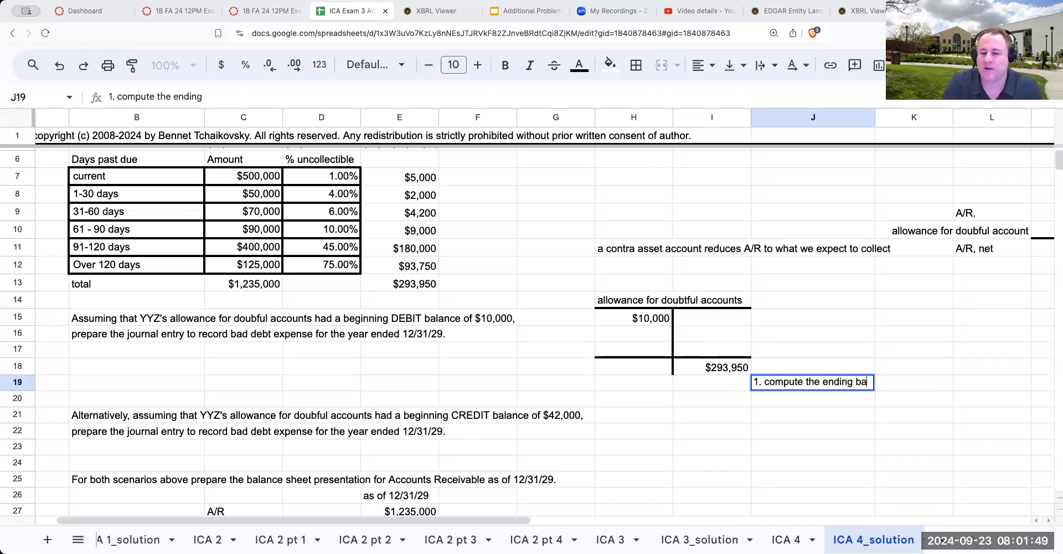
type("lance in the ADA")
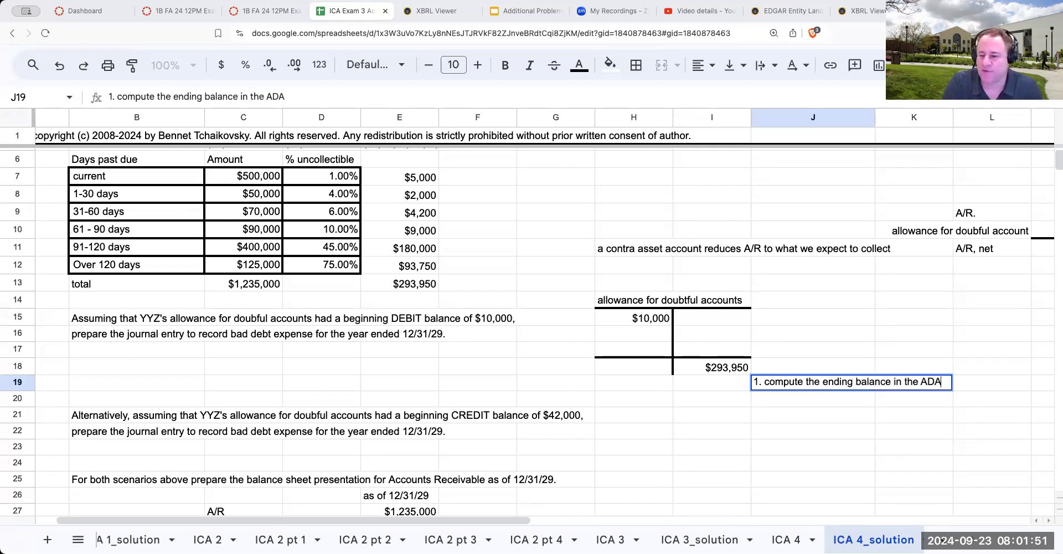
key("Return")
Enter the second procedure note "2. any write offs of A/R" in J20
type("2. ")
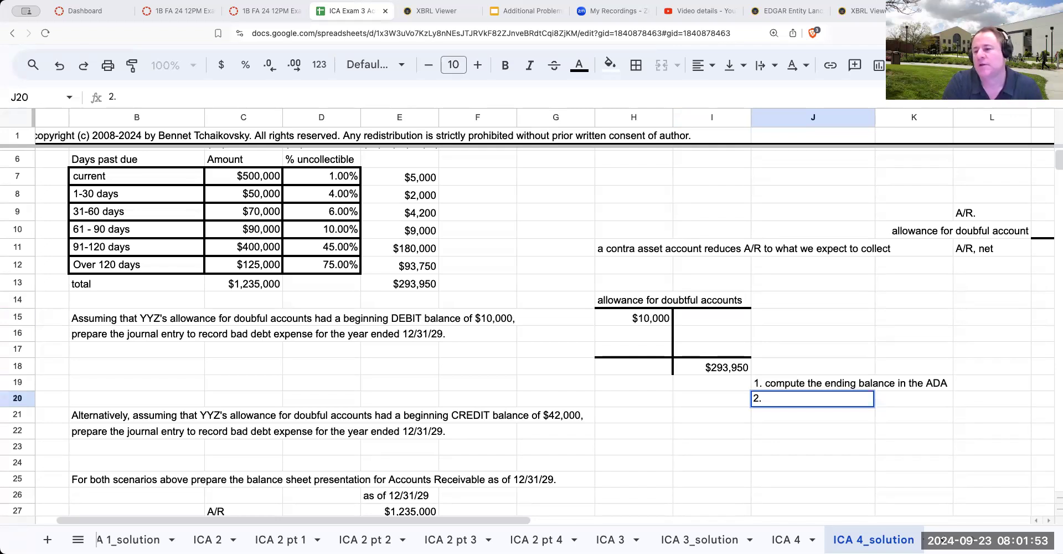
type("any wri")
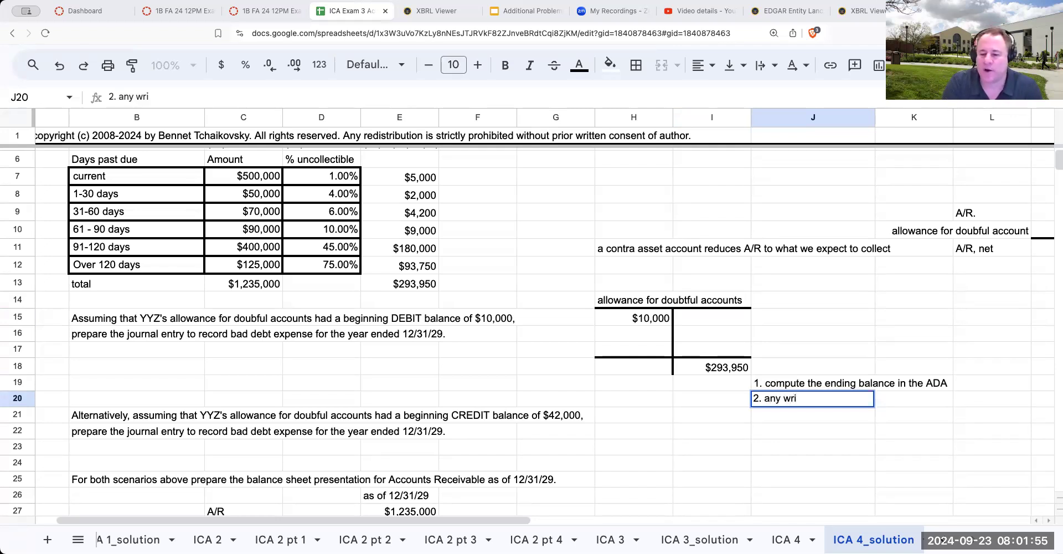
type("te o")
key("BackSpace")
type("offs")
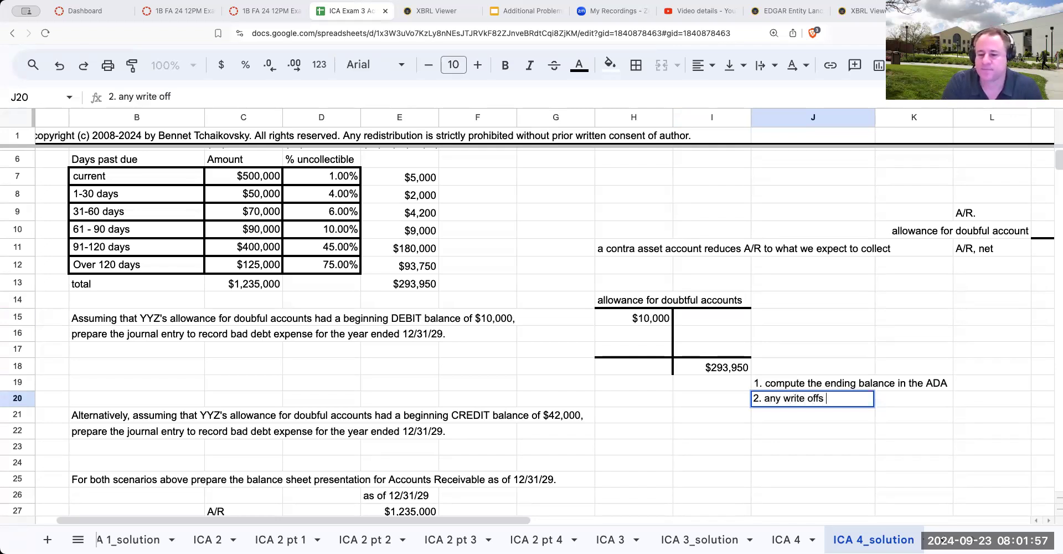
type(" of A/R")
key("Return")
Enter the third procedure note "3. any amounts collected previously written off" in J21
type("3. an")
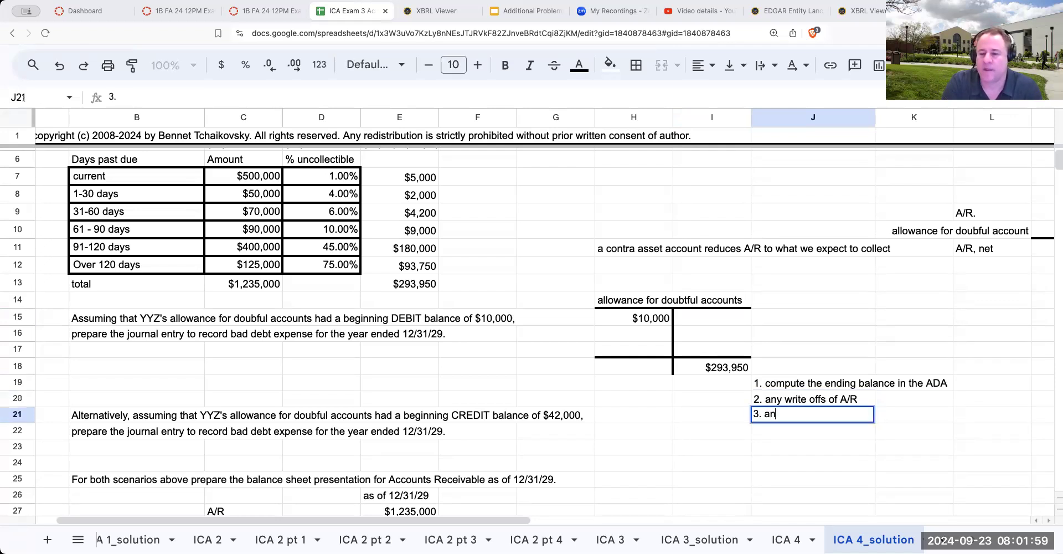
type("y amou")
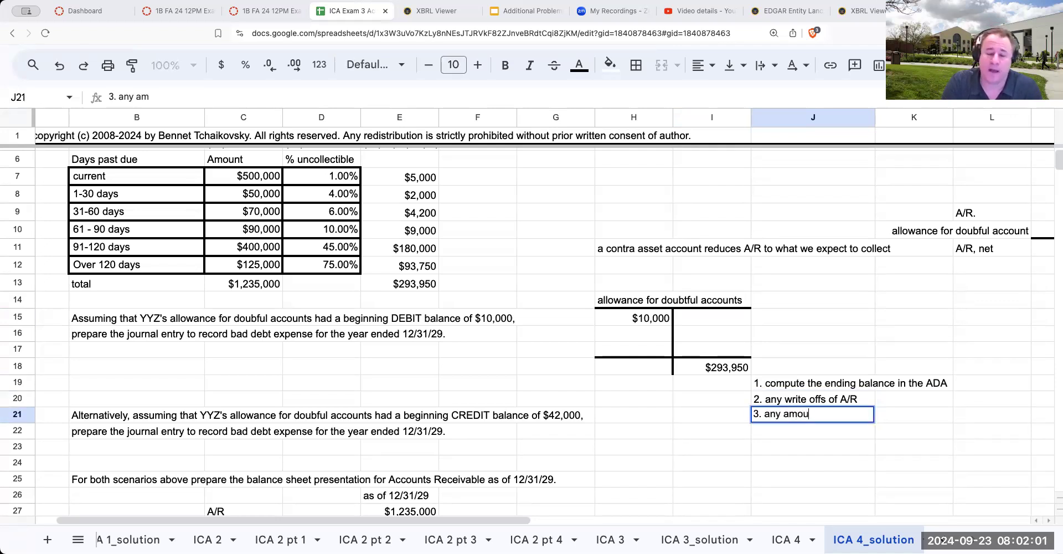
type("nts preivi")
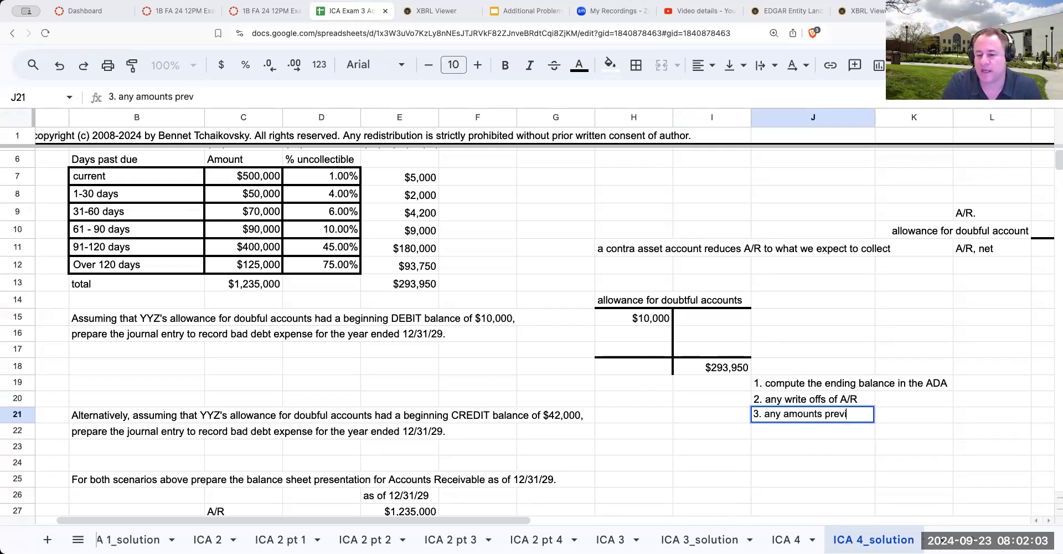
key("BackSpace")
key("BackSpace")
key("BackSpace")
key("BackSpace")
type("collecte")
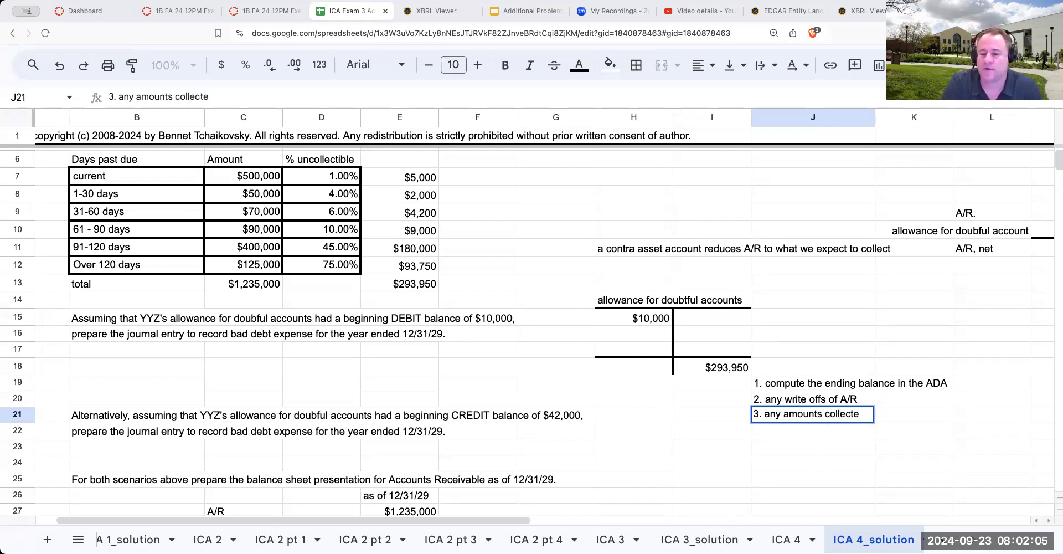
type("d previous")
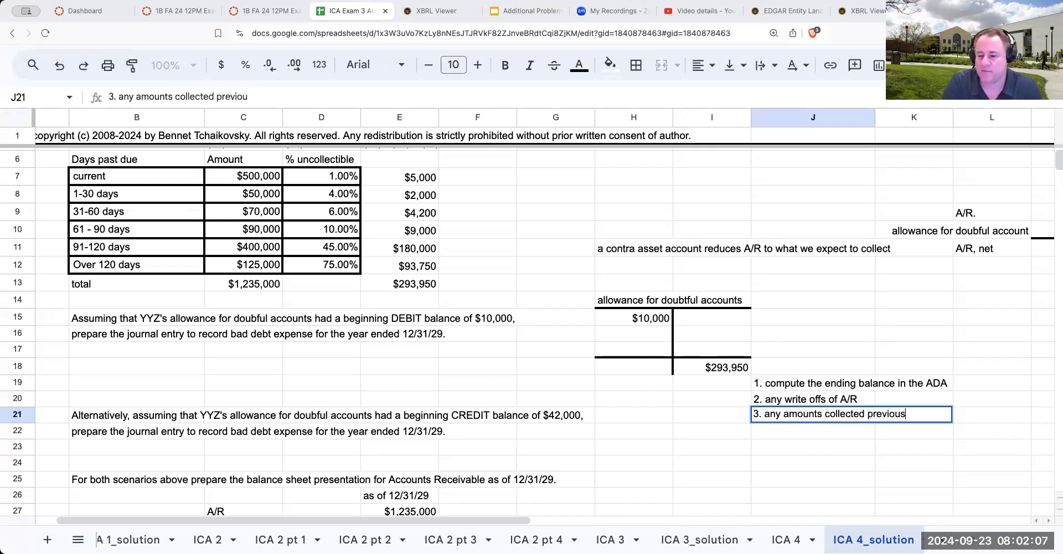
type("ly written off")
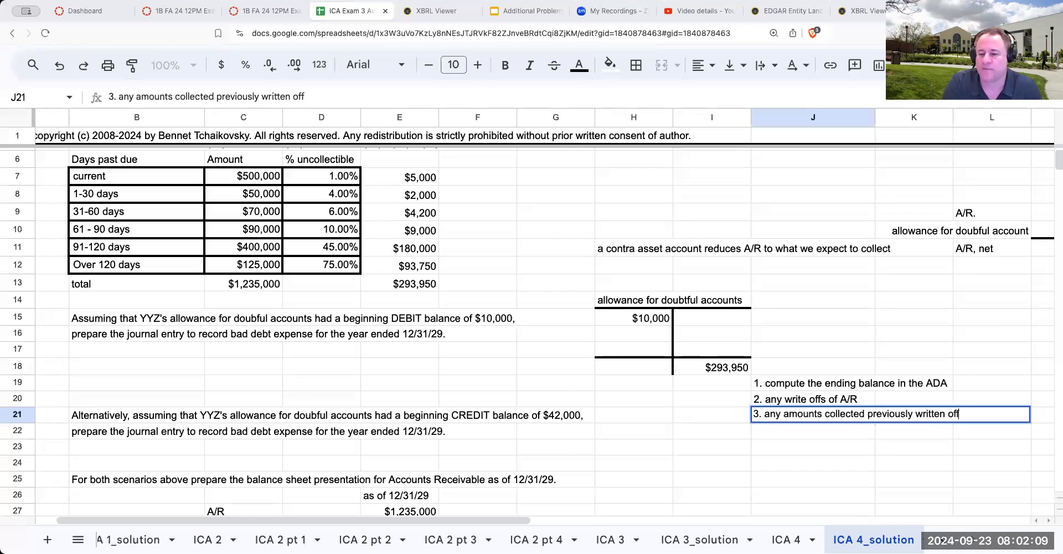
key("Return")
Enter the fourth procedure note "4. input the beginning balance" in J22
type("4. input")
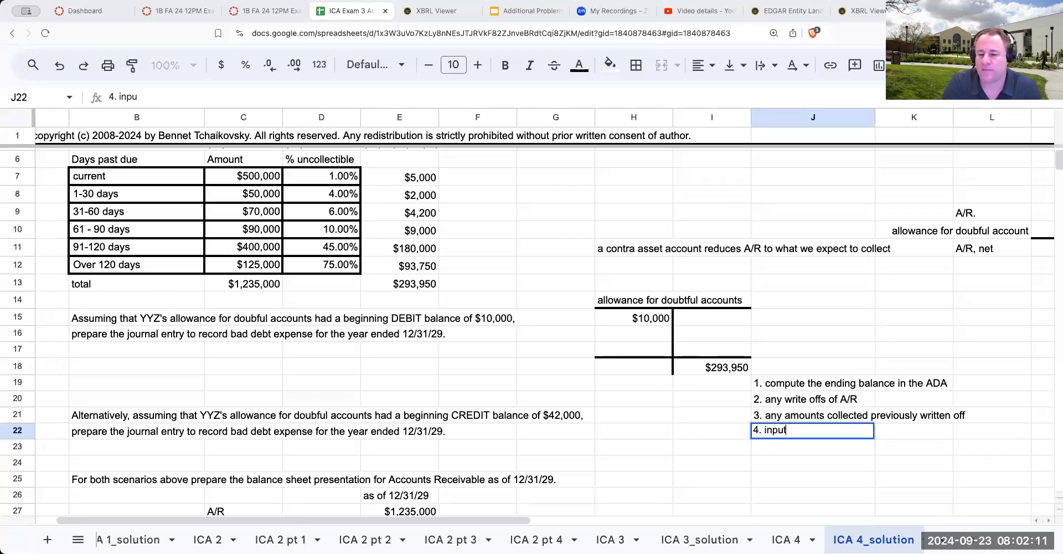
type(" the beg")
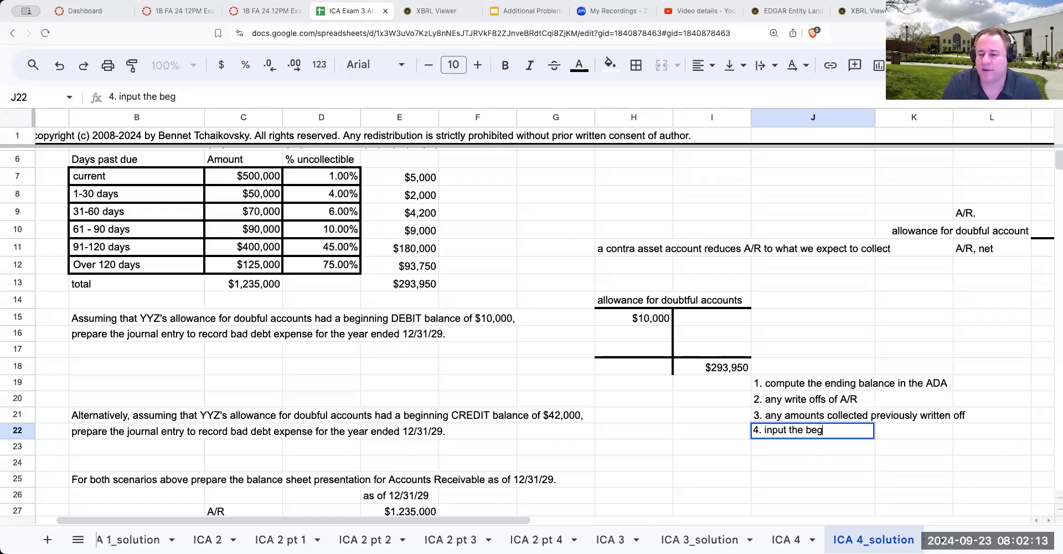
type("inning balance")
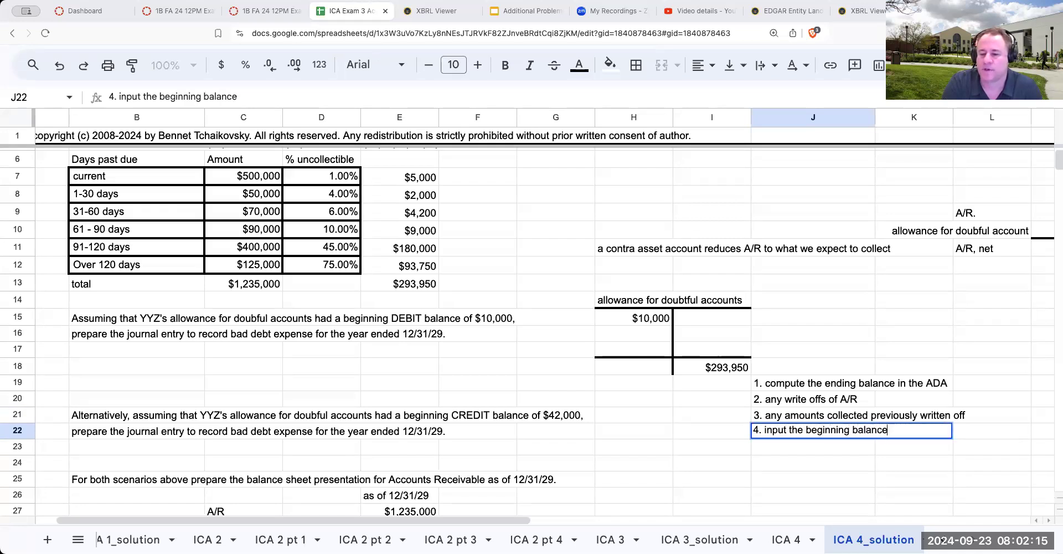
key("Return")
Enter the fifth procedure note "5. bad debt expense = what I need to do to balance the t-account" in J23
type("5. ")
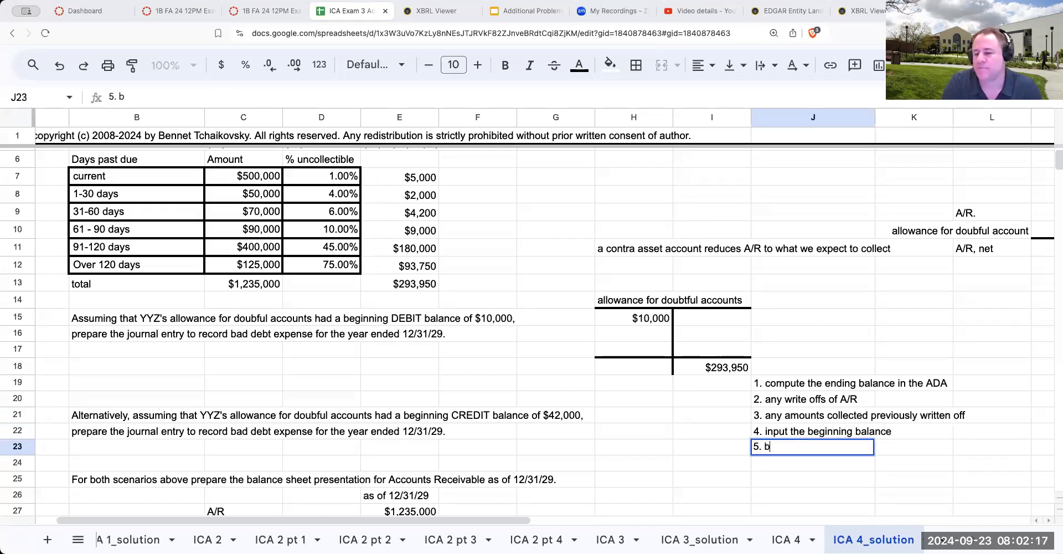
type("bad debt expen")
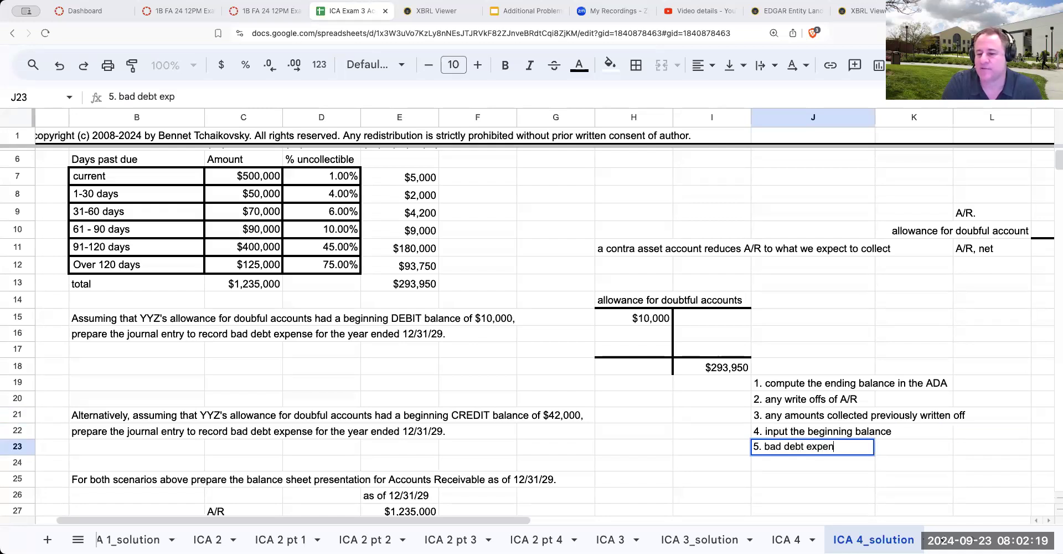
type("se = what I nee")
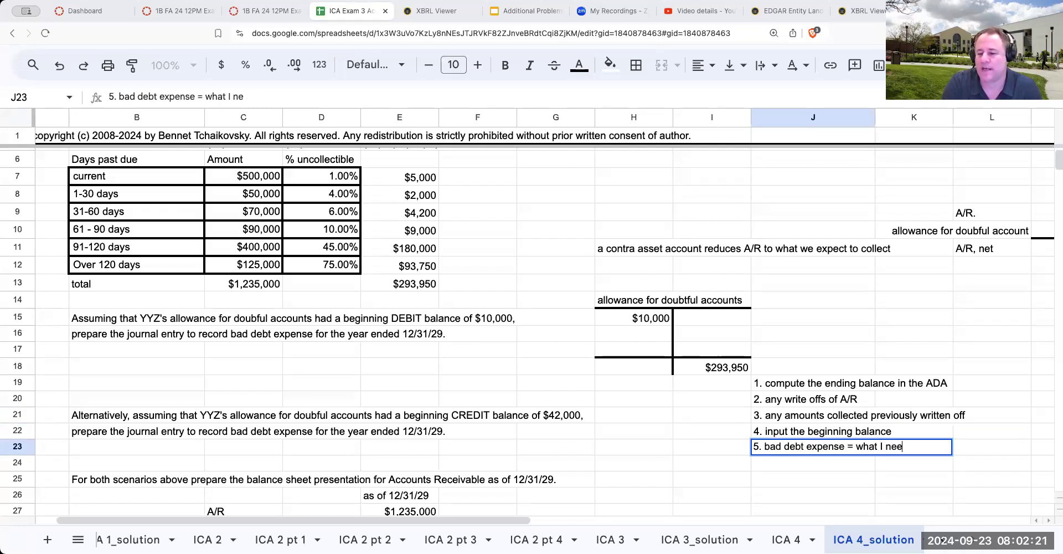
type("d to do t")
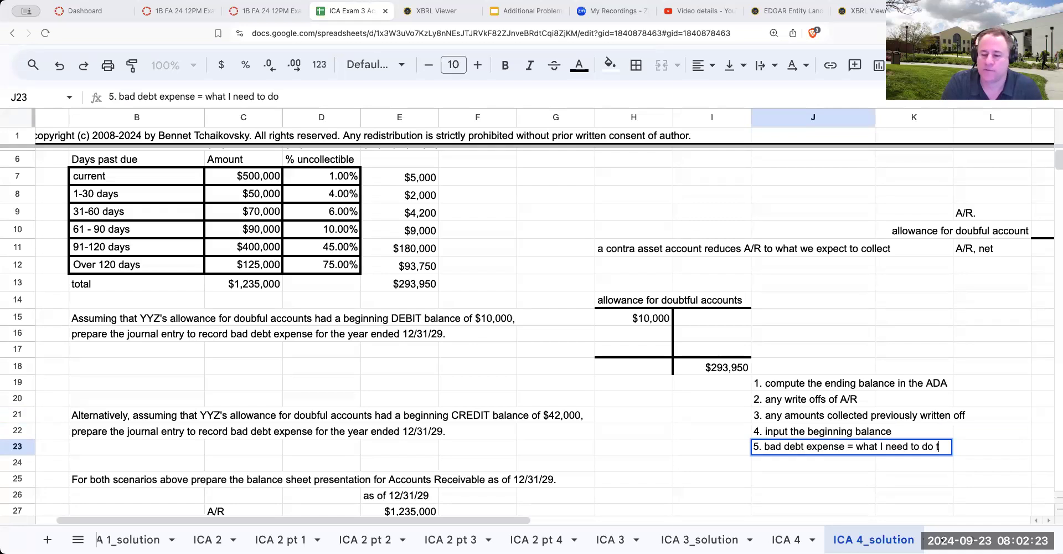
type("o blance")
key("BackSpace")
key("BackSpace")
key("BackSpace")
key("BackSpace")
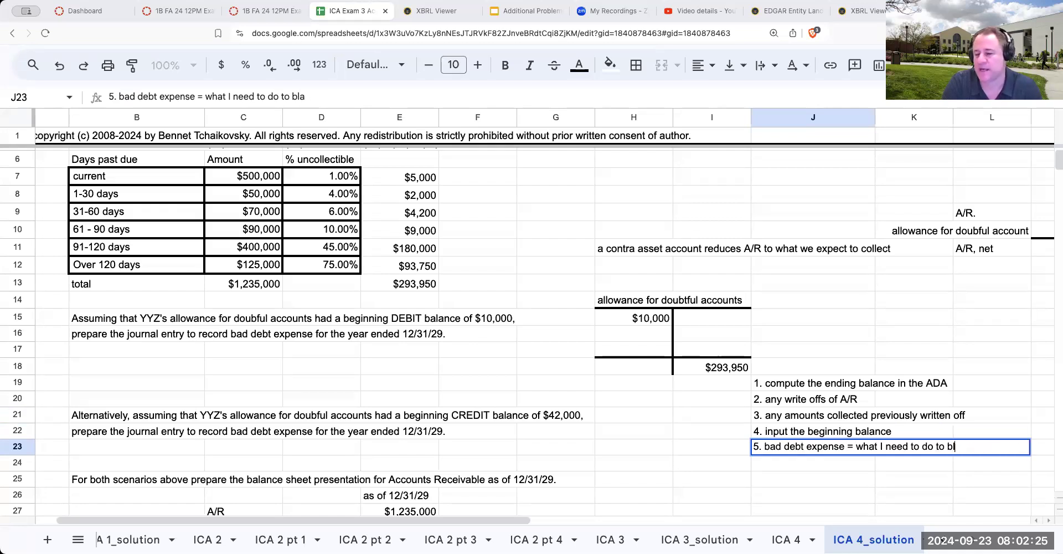
type("alance the t-")
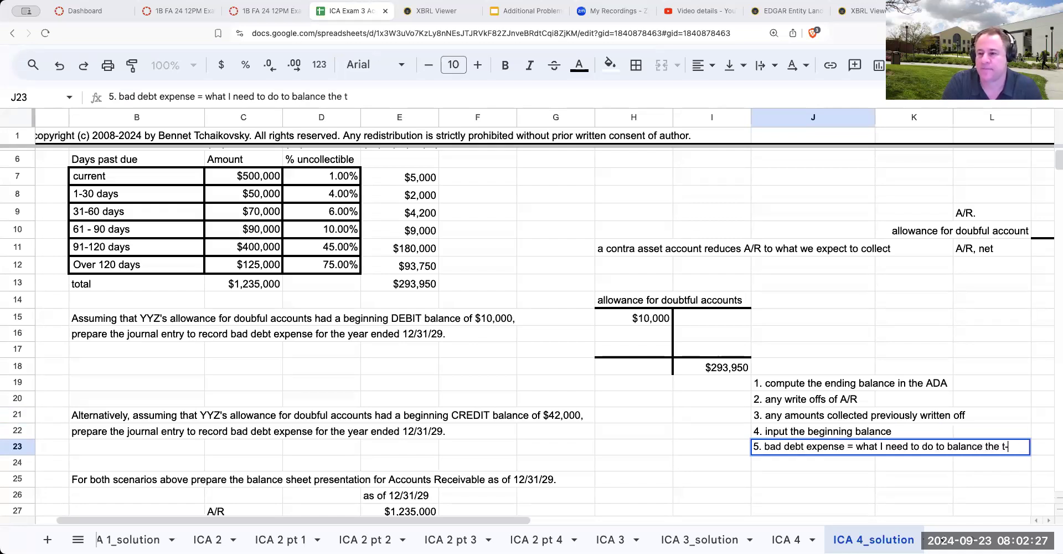
type("account")
key("Return")
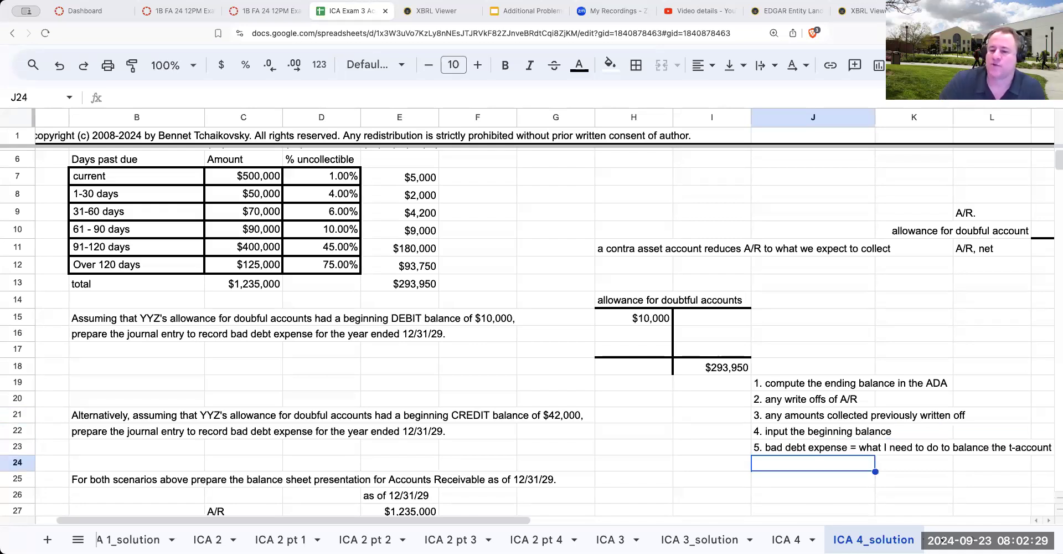
Compute the balancing credit in I16 by adding the ending balance in I18 and the beginning debit in H15
left_click(742, 333)
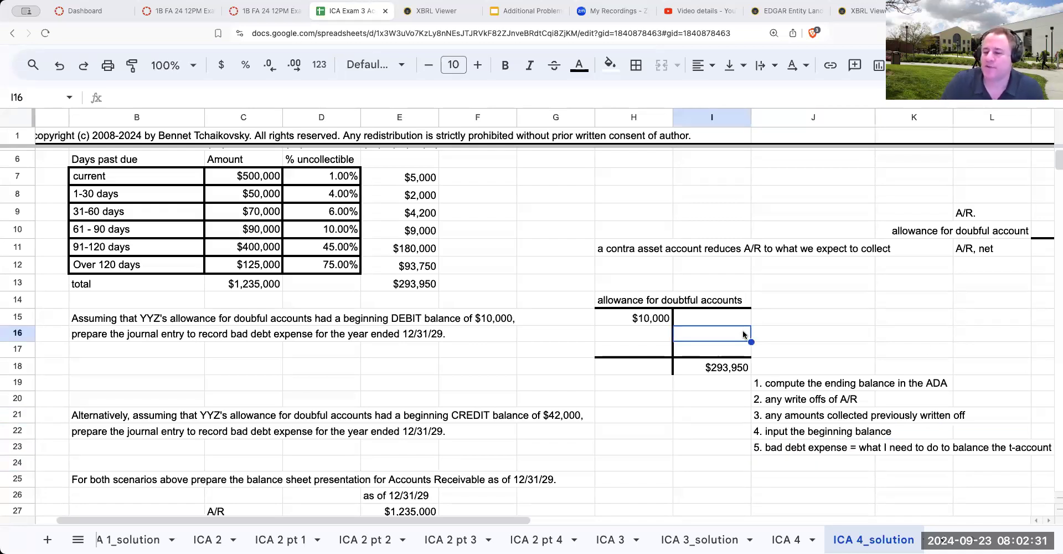
type("+")
key("Down")
key("Down")
type("+")
key("Up")
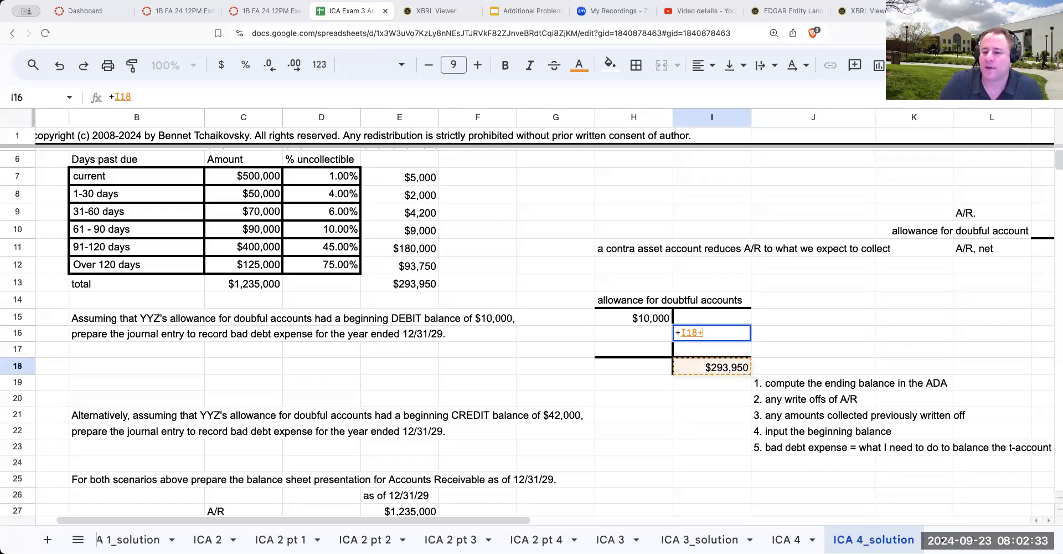
key("Left")
key("Return")
left_click(813, 333)
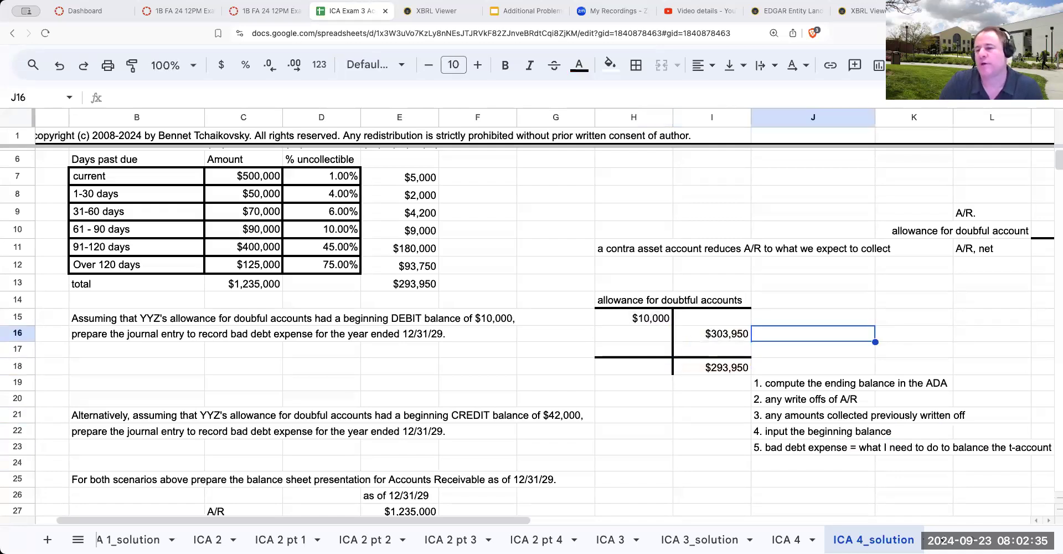
left_click(712, 333)
left_click(634, 318)
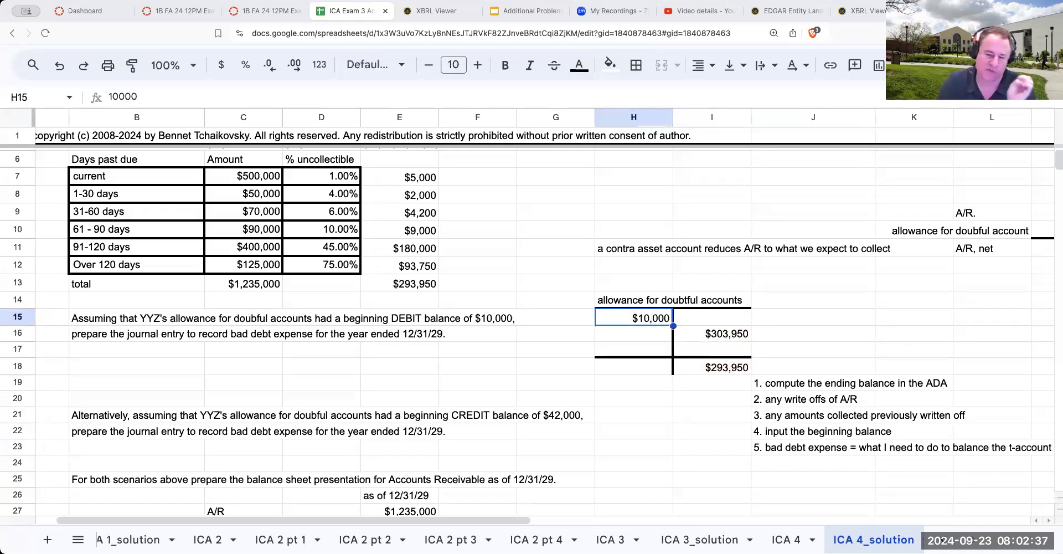
left_click(712, 333)
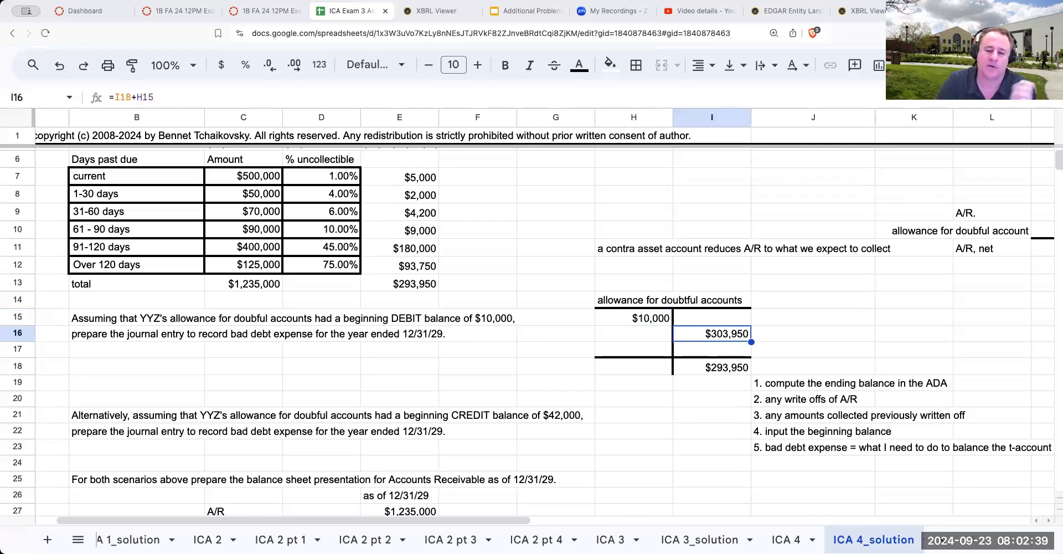
Replace the balancing formula in I16 with the fixed amount 283950
key("Delete")
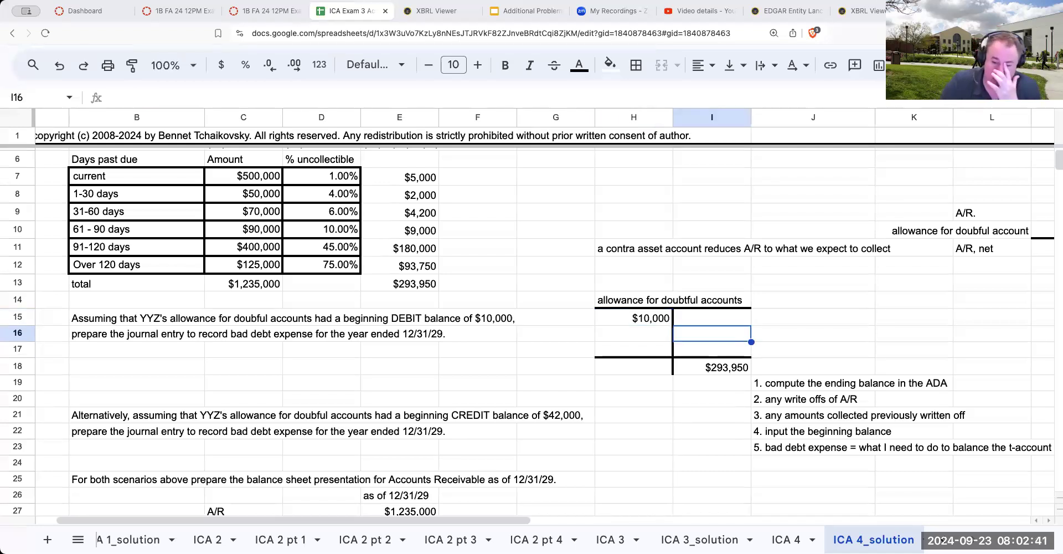
type("283950")
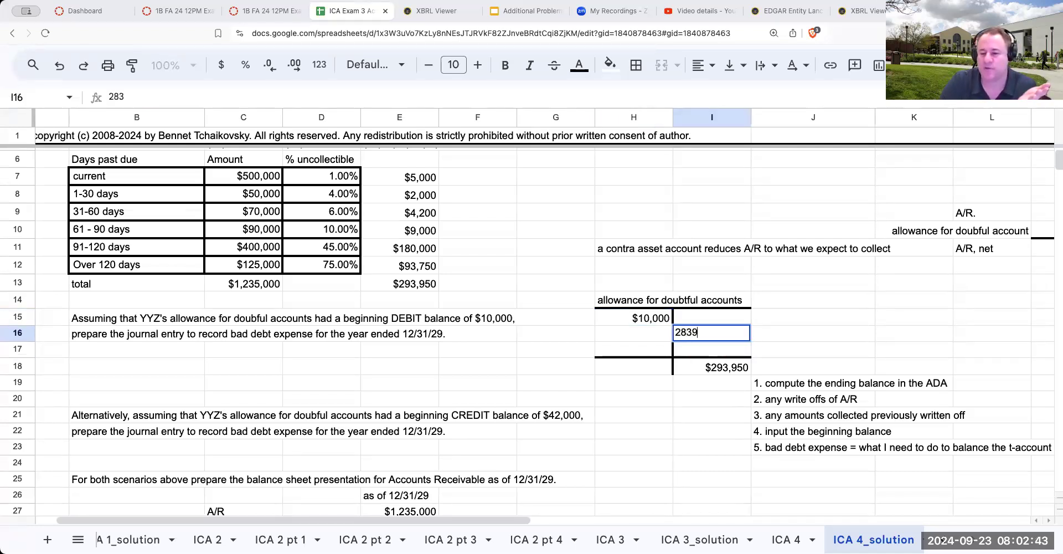
key("Return")
Test the I16 amount with the formula =I16-H15 in J16, and clear that check cell
left_click(812, 333)
type("=I16-H15")
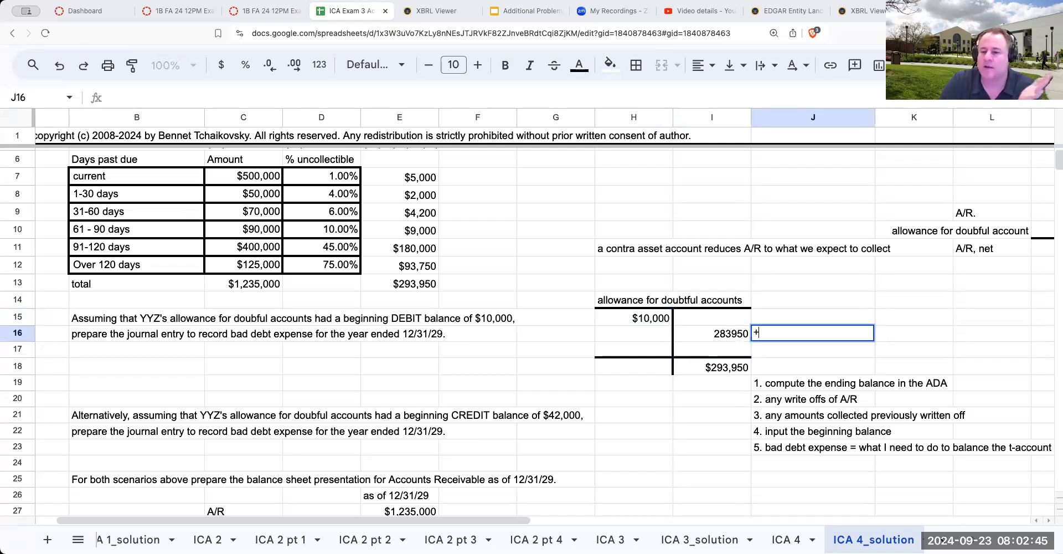
key("Return")
left_click(813, 333)
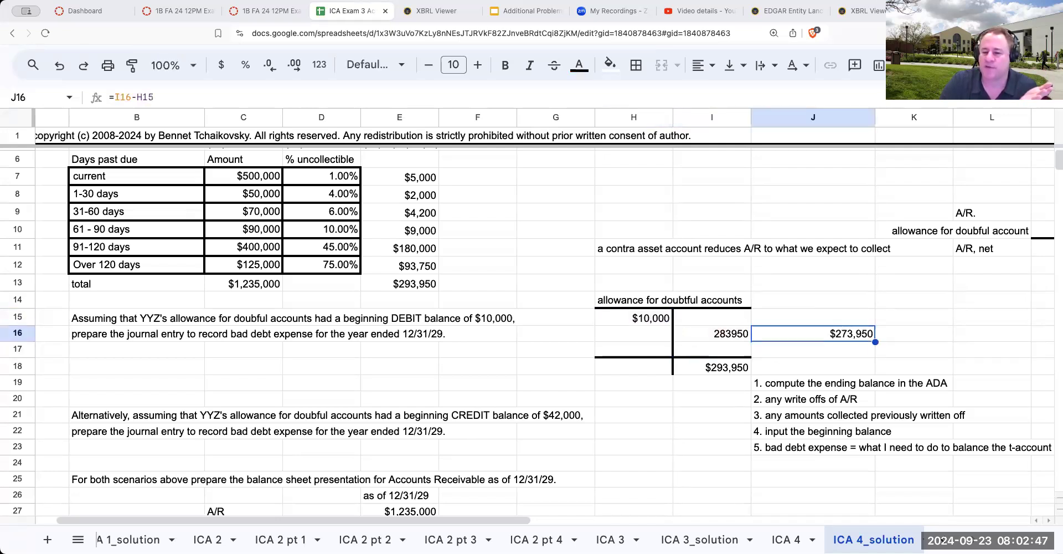
left_click(712, 334)
left_click(812, 333)
key("Delete")
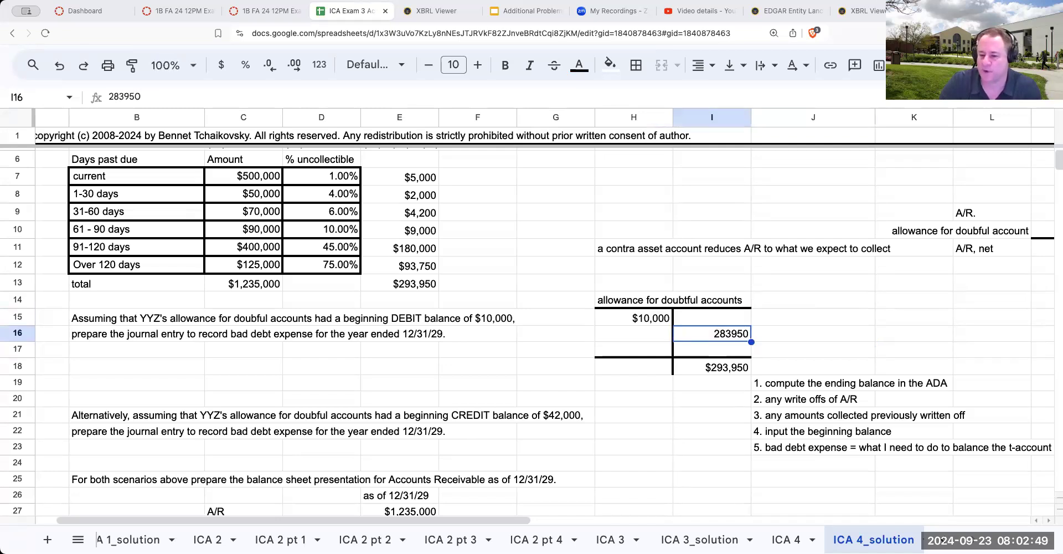
Clear the amount in I16 and enter 393950 on the T-account's credit side in I15
left_click(712, 333)
left_click(712, 317)
type("393")
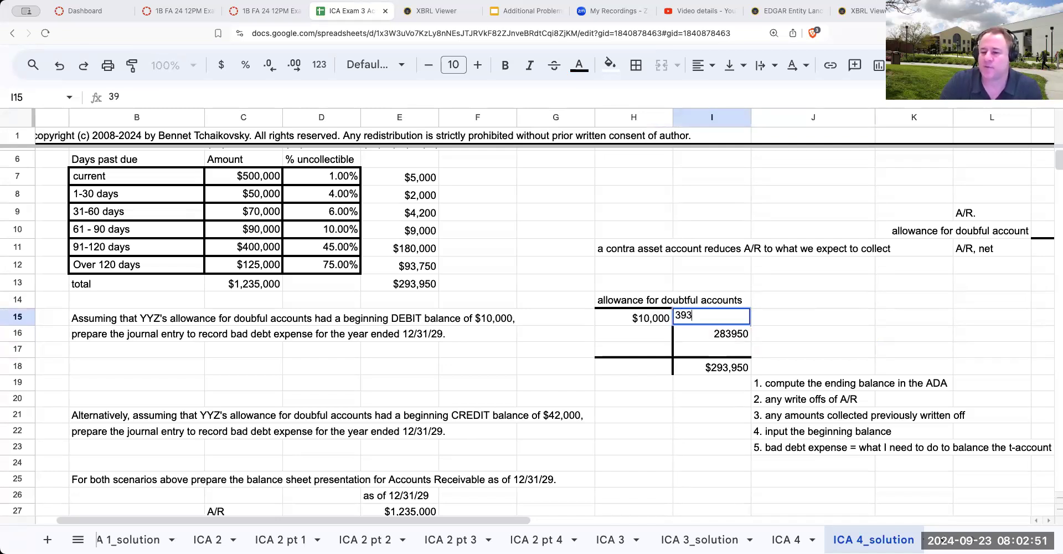
type("950")
key("Return")
key("Up")
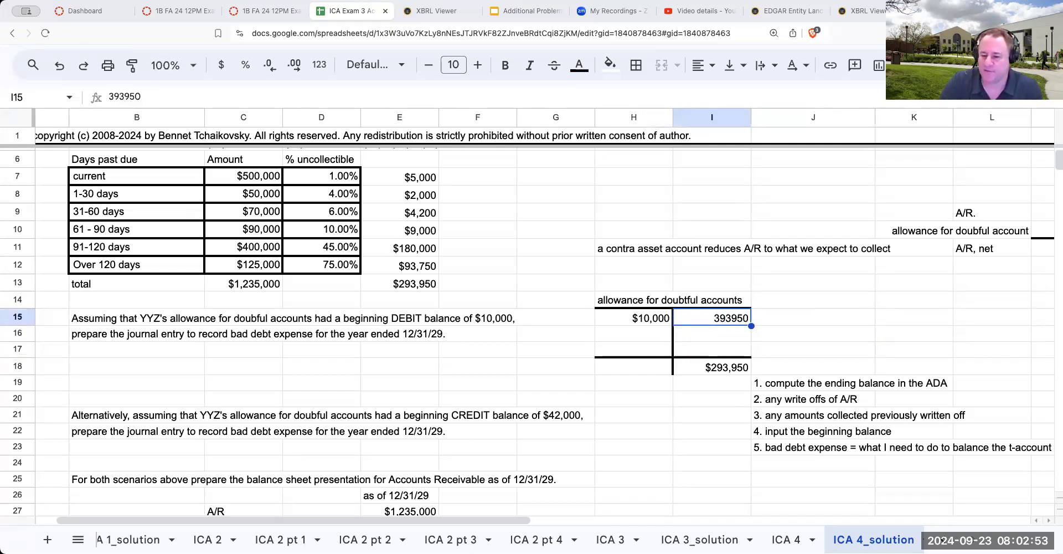
key("Right")
type("+")
key("Left")
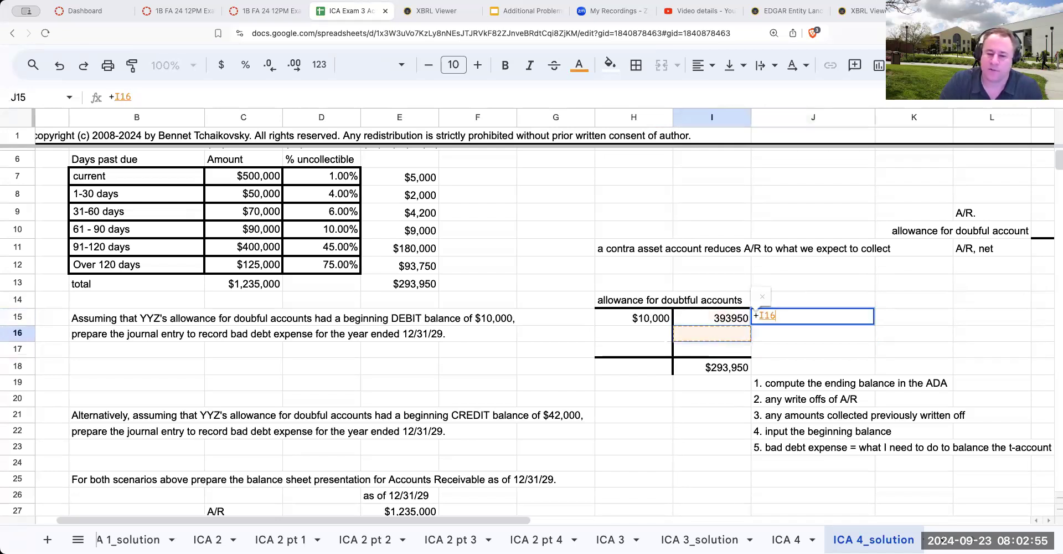
key("Escape")
Correct the T-account credit in I15 to 303950 and check it with the formula =I15-H15 in J15
key("Left")
type("303950")
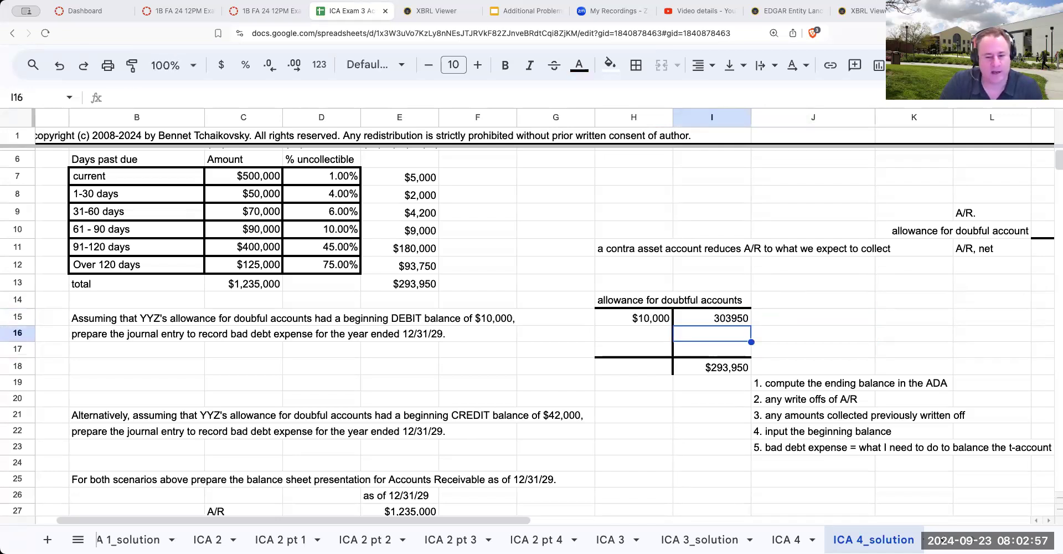
key("Right")
type("+")
key("Left")
type("-")
key("Left")
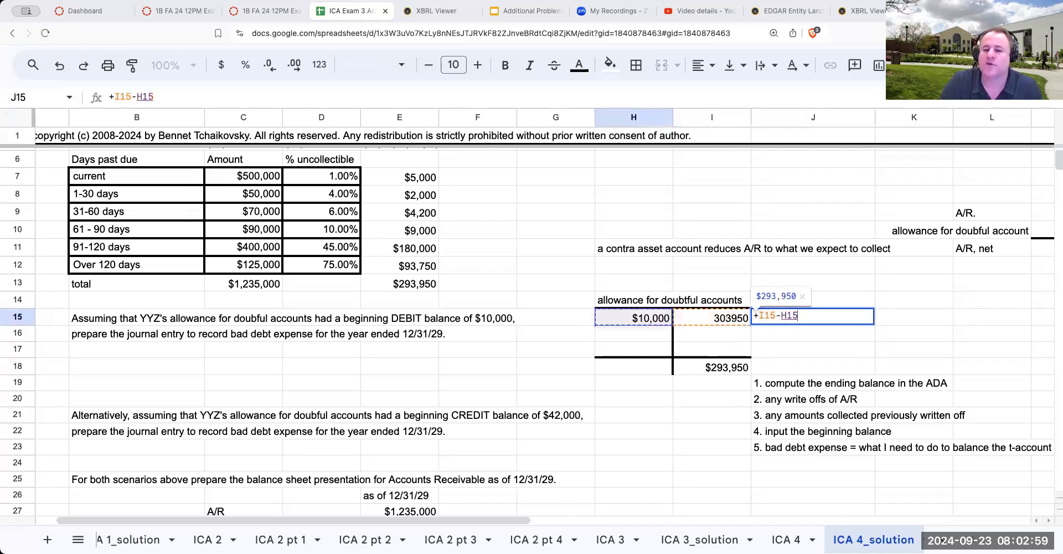
key("Return")
key("Up")
key("Left")
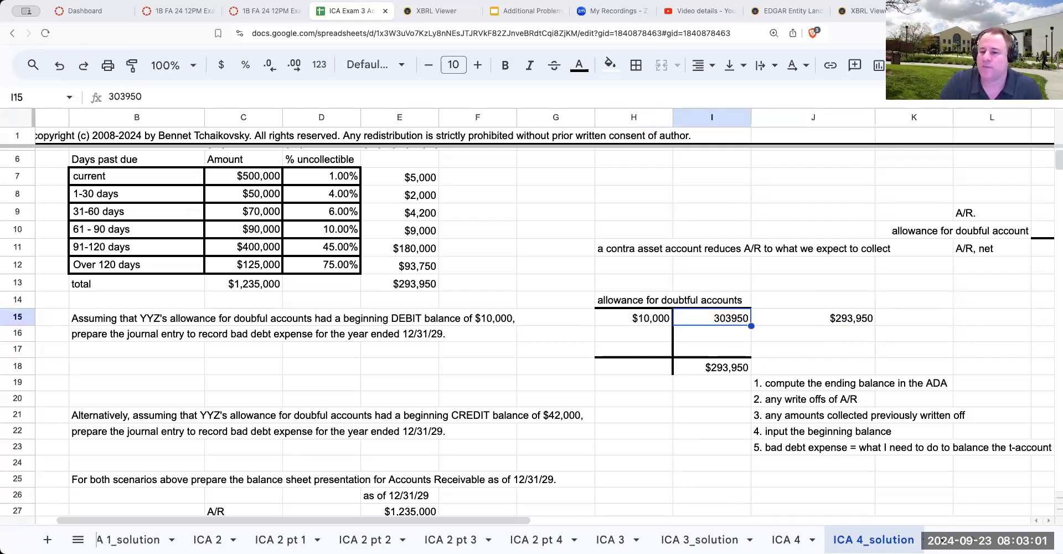
key("Down")
key("Down")
key("Down")
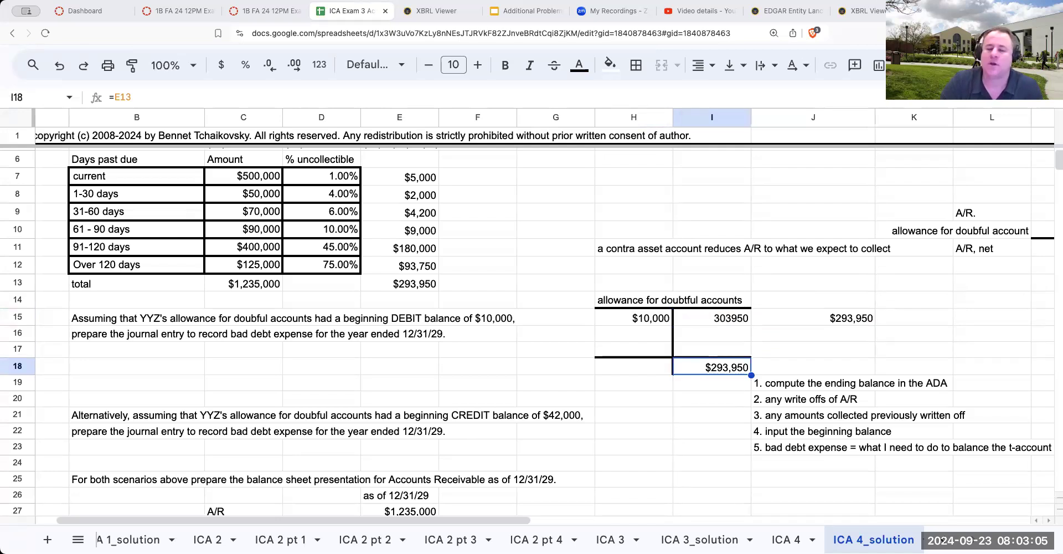
Copy the allowance T-account in H14:I18 to H25 for the beginning credit balance scenario
scroll(267, 367, "down", 3)
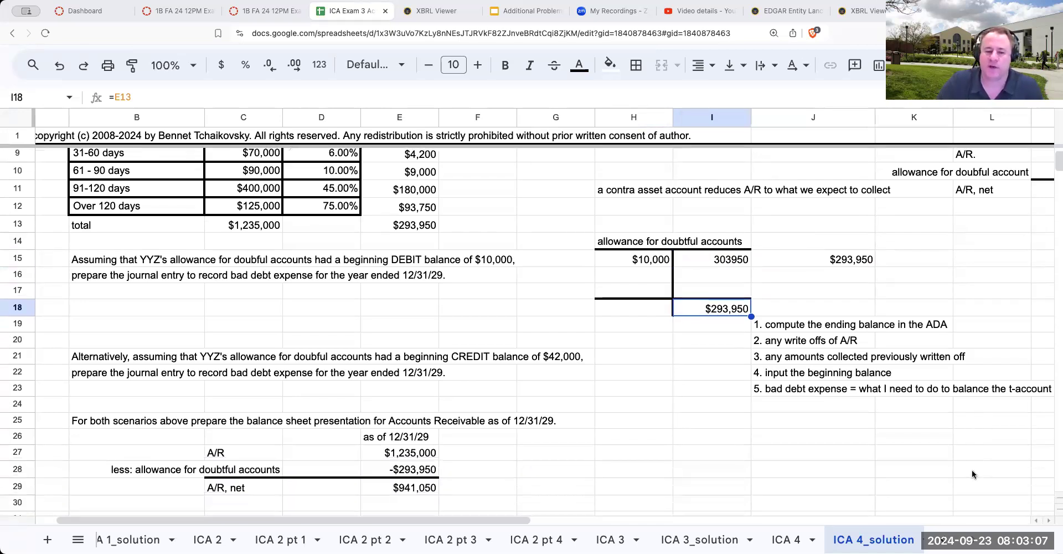
left_click(156, 357)
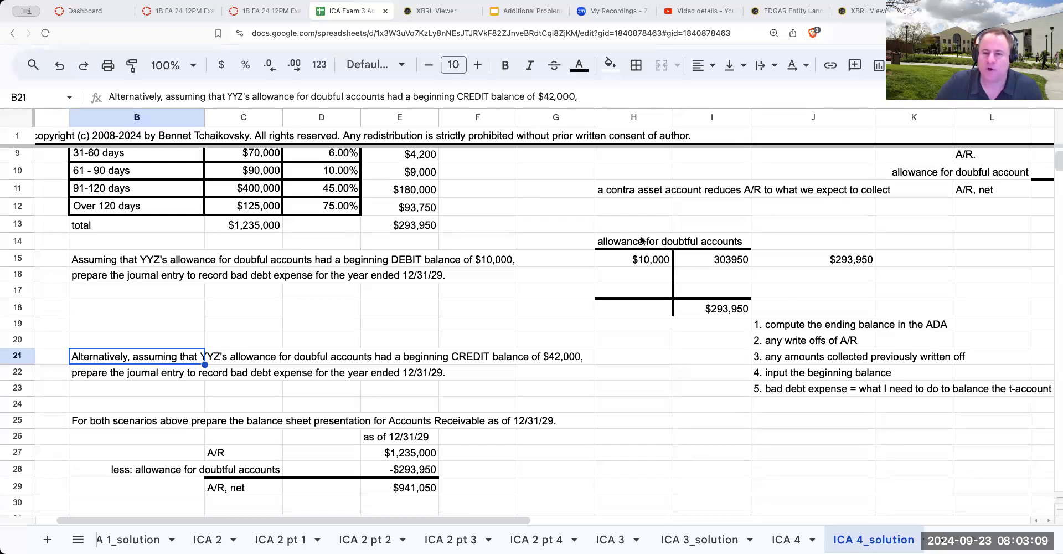
left_click_drag(642, 240, 720, 313)
key("ctrl+c")
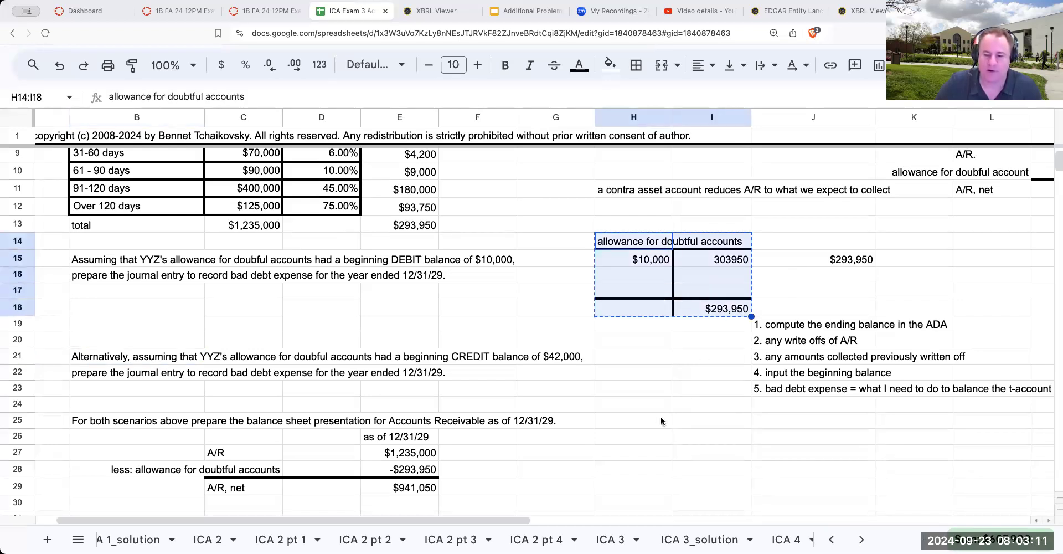
left_click(661, 419)
key("ctrl+v")
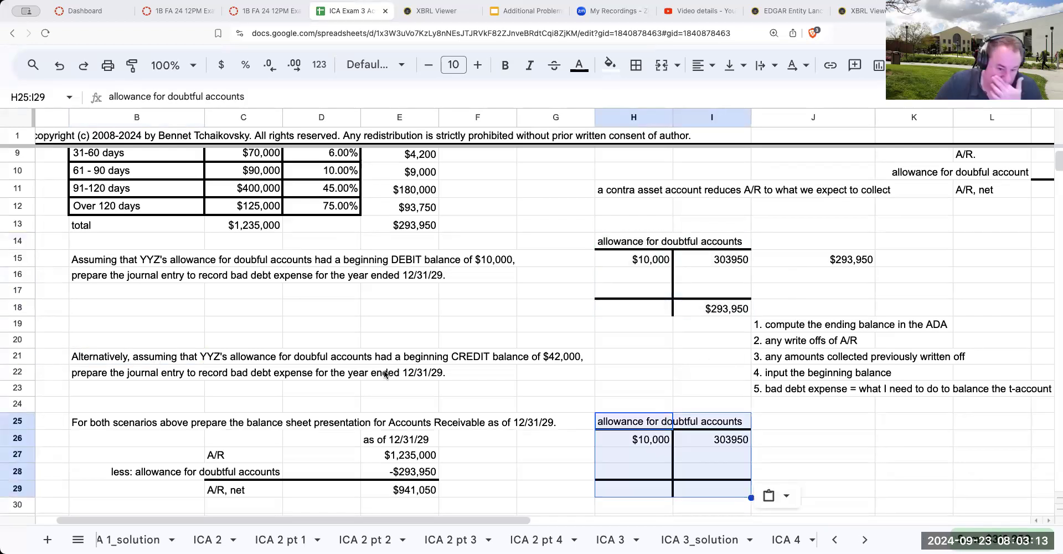
Clear the debit in H26 of the copied T-account and enter 42000 as the beginning credit in I26
left_click(685, 441)
key("shift+Left")
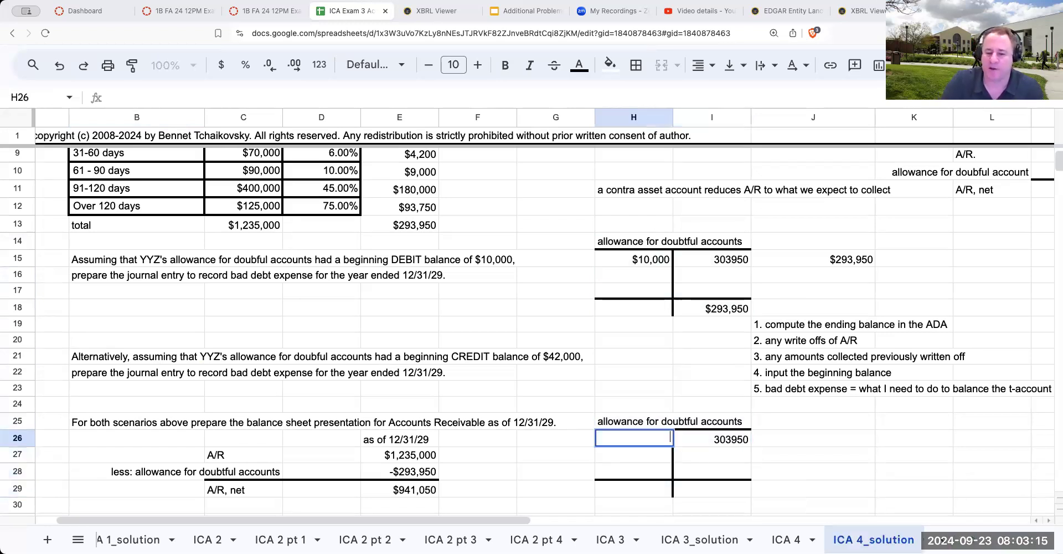
key("Delete")
left_click(716, 452)
key("Up")
type("42000")
key("Return")
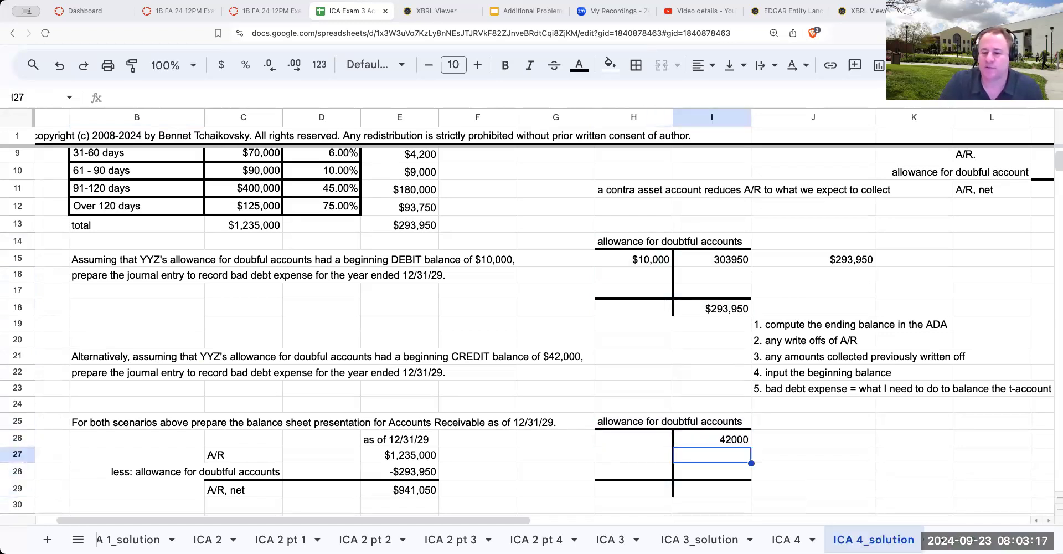
Link the copied T-account's ending balance in I29 to the first T-account's ending balance in I18
key("Down")
key("Down")
type("+")
key("Up")
key("Up")
key("Up")
key("Up")
key("Up")
key("Up")
key("Up")
key("Up")
key("Up")
key("Up")
key("Up")
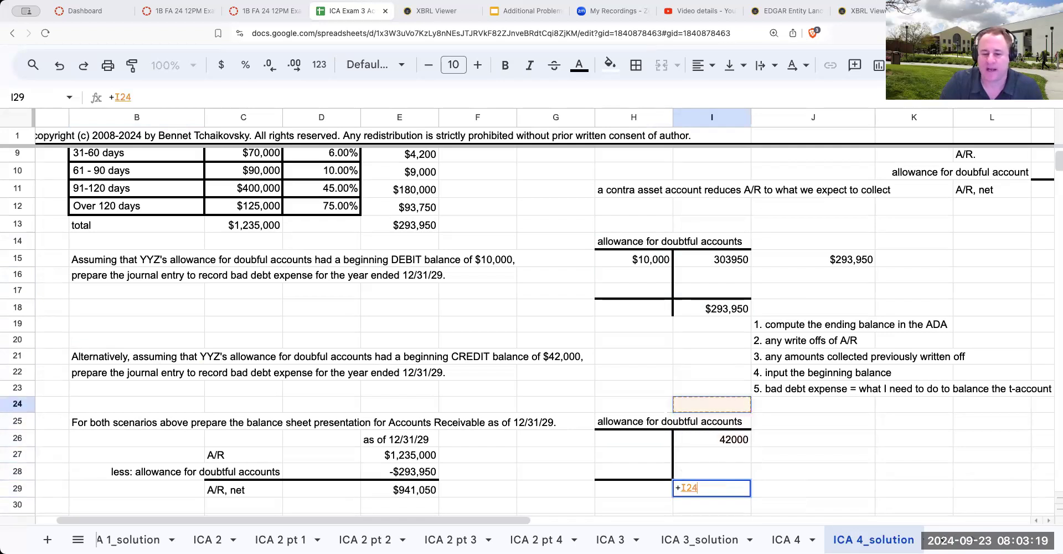
key("Return")
Compute the balancing credit in I27 by subtracting the beginning balance in I26 from the ending balance in I29
key("Up")
key("Up")
key("Up")
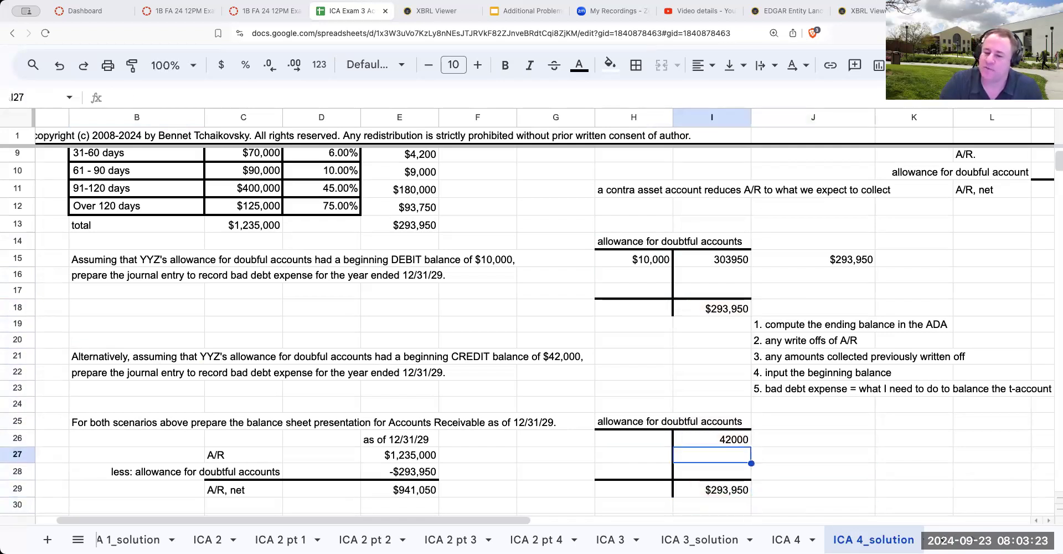
key("Up")
key("Down")
key("Down")
key("Down")
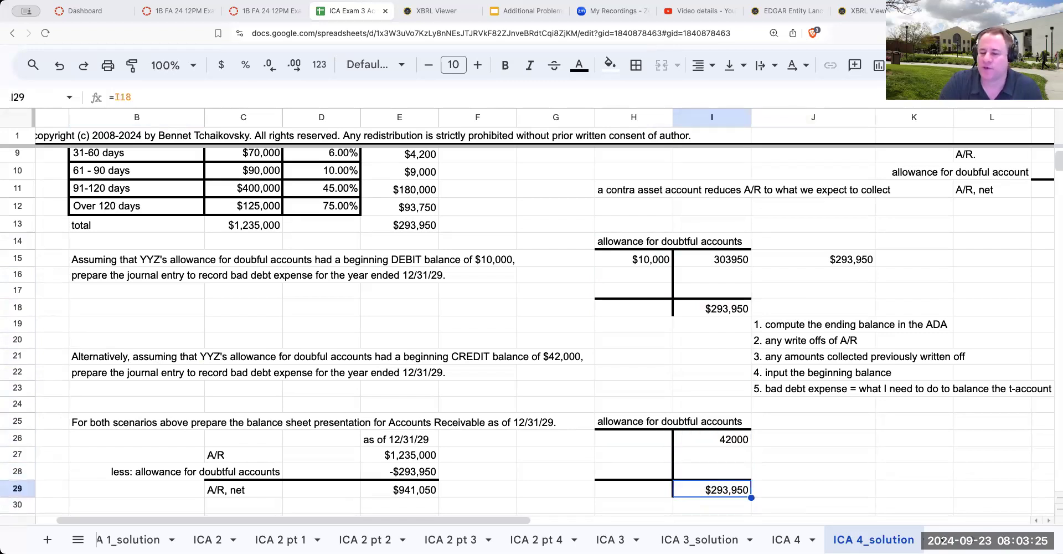
key("Up")
key("Up")
type("+")
key("Down")
key("Down")
type("-")
key("Up")
key("Up")
key("Up")
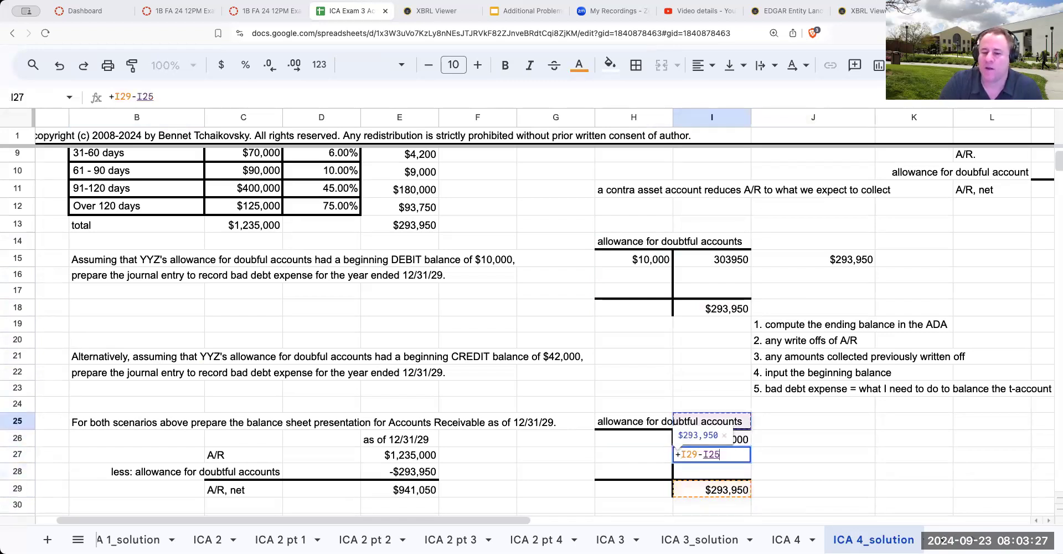
key("Return")
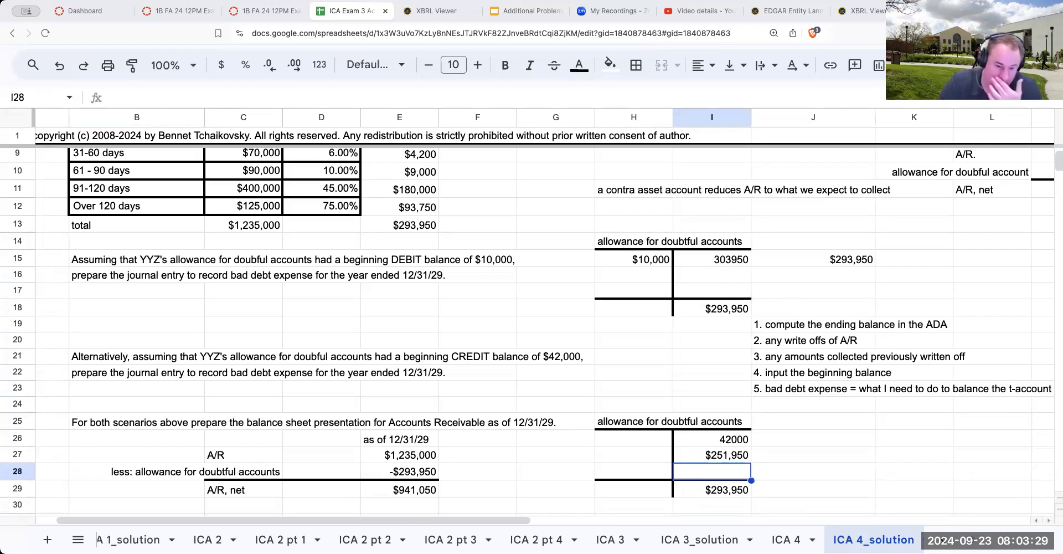
key("Up")
key("Down")
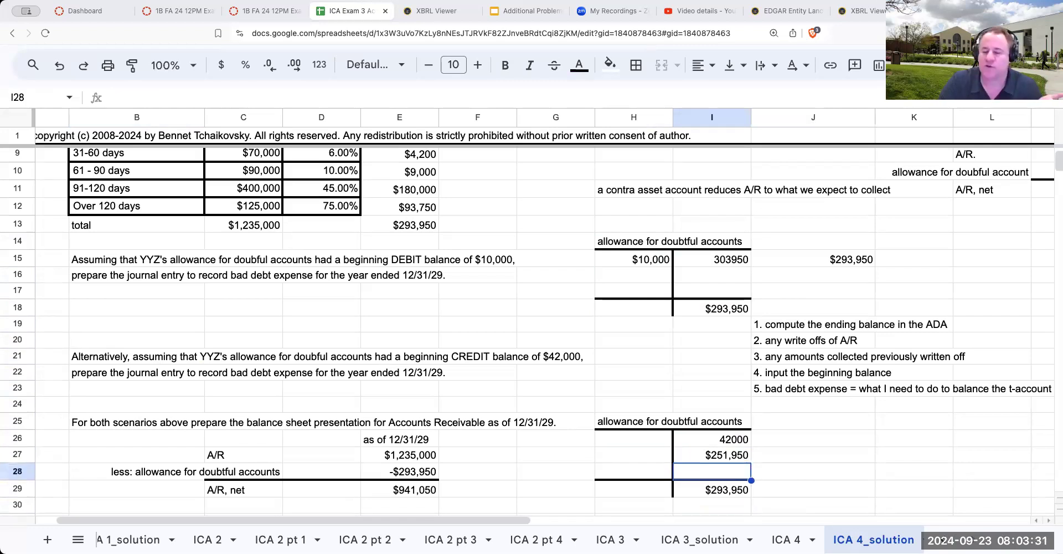
key("Up")
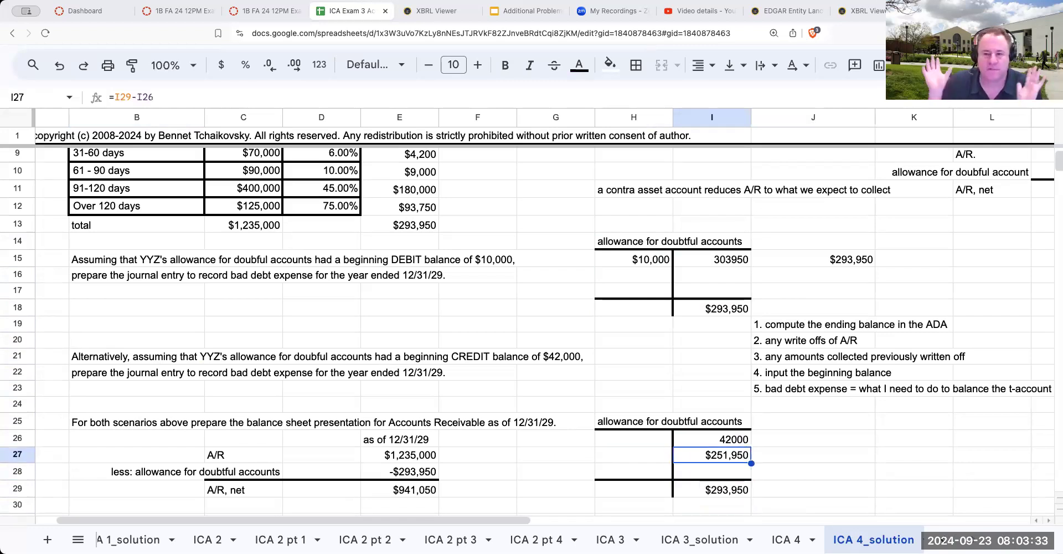
Clear the check formula in J15 beside the first T-account
left_click(848, 258)
key("Delete")
key("Up")
Fill the bad debt credit in I15 with yellow and the one in I27 with cyan
scroll(532, 310, "right", 2)
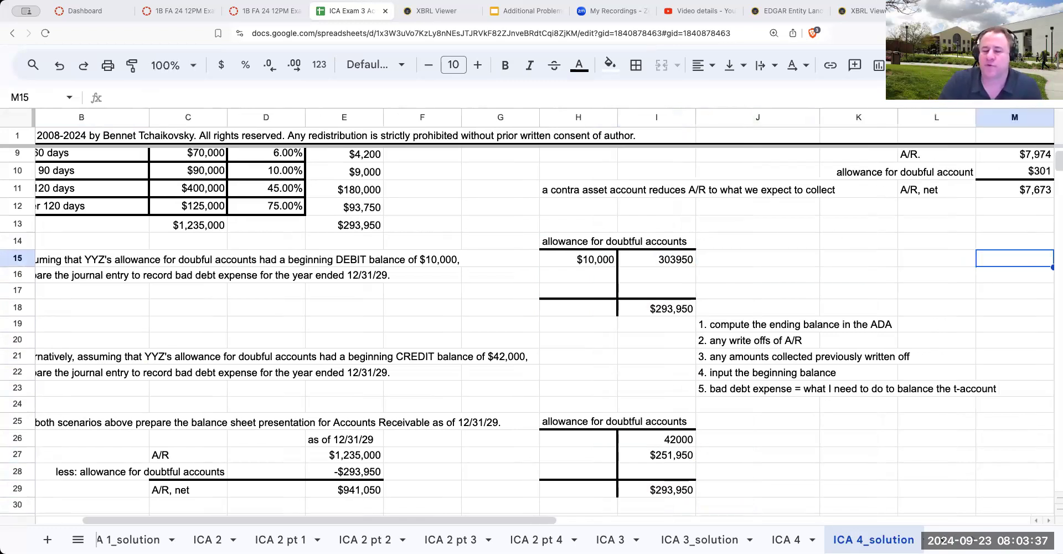
left_click(656, 259)
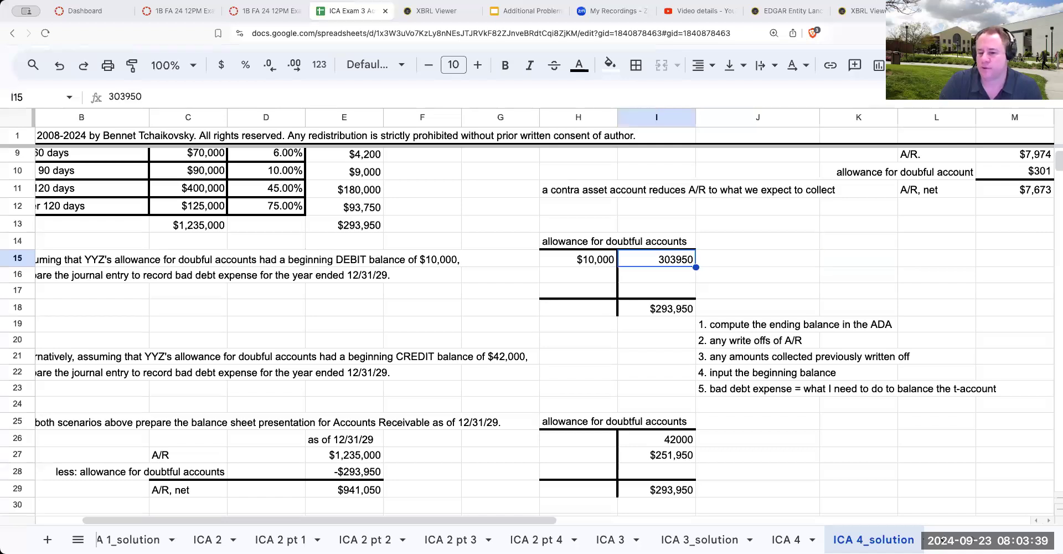
left_click(611, 65)
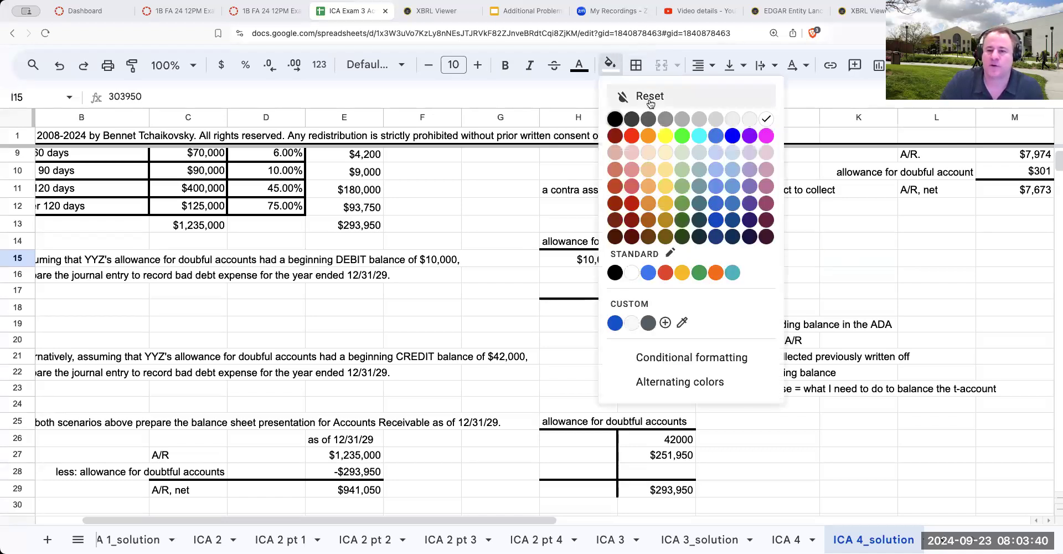
left_click(665, 135)
left_click(670, 454)
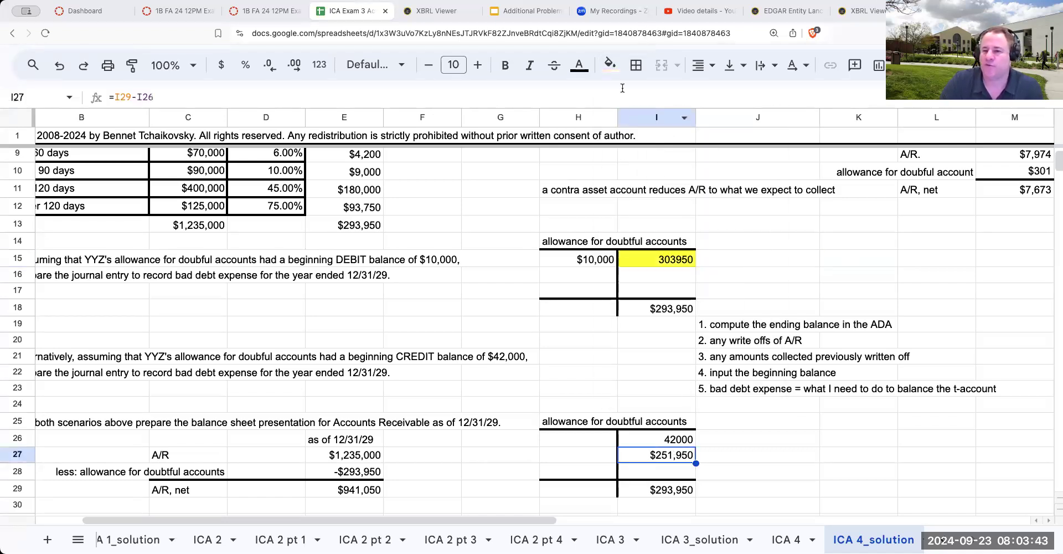
left_click(610, 64)
left_click(699, 135)
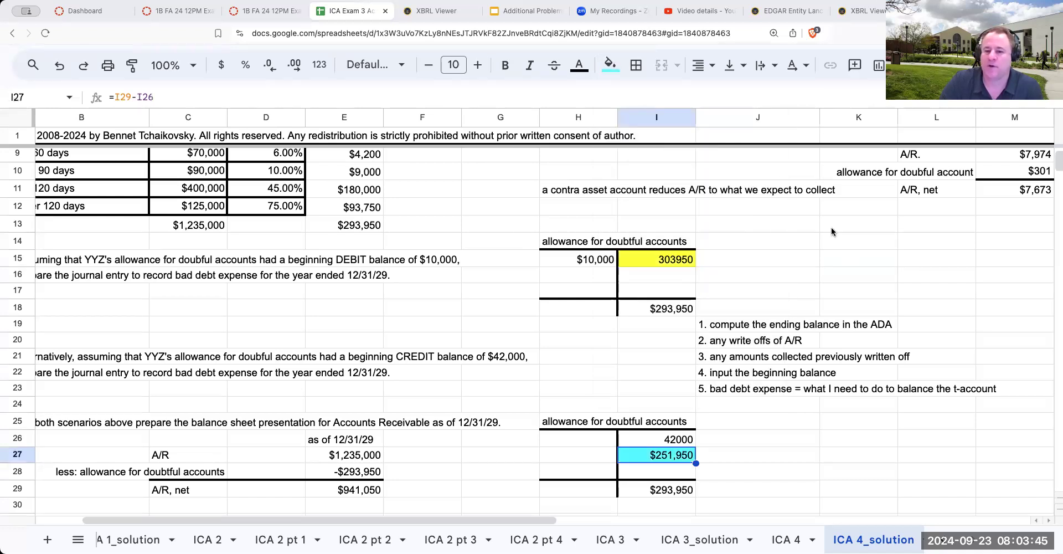
Enter the journal entry date 12/31/29 in K14 and K25 beside the two T-accounts
left_click(823, 256)
key("Up")
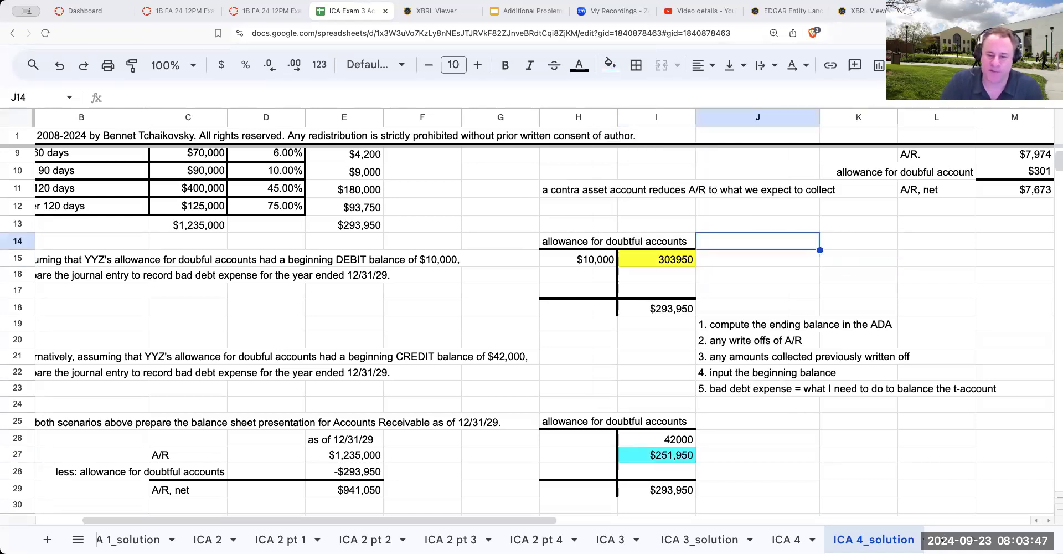
type("12/31/29")
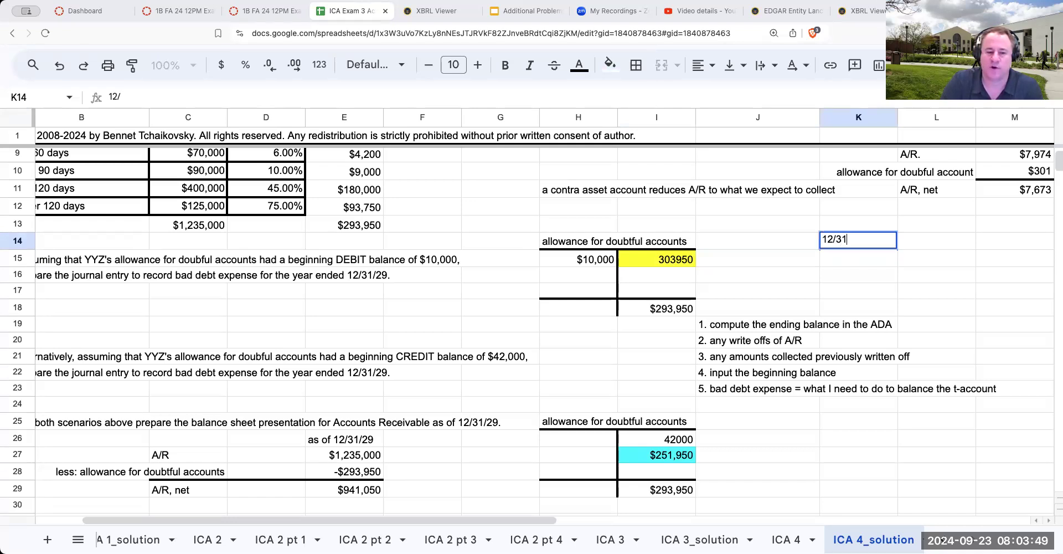
key("Return")
key("Down")
key("Down")
key("Down")
key("Down")
key("Down")
key("Down")
key("Down")
key("Down")
key("Down")
key("Down")
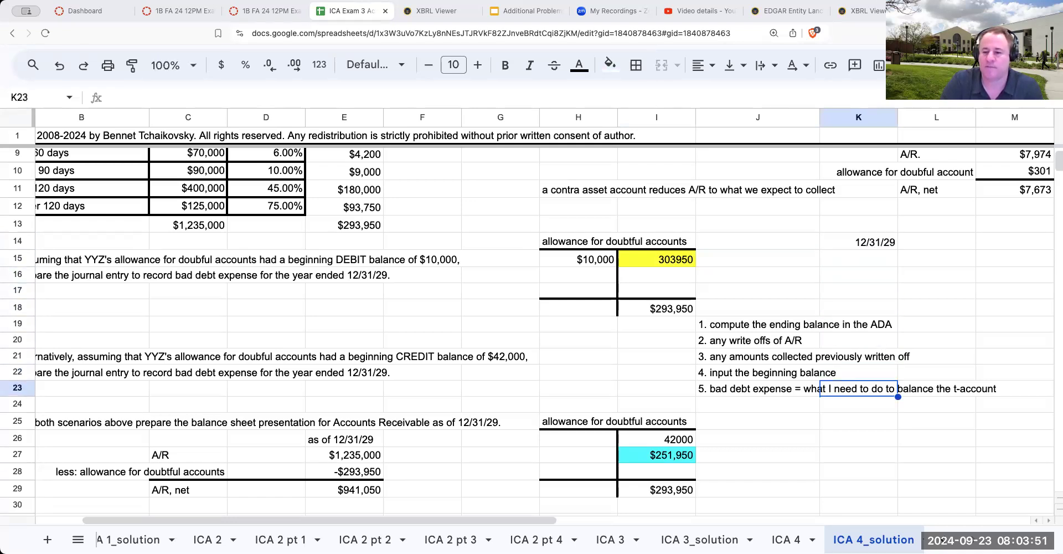
type("12/31/29")
key("Return")
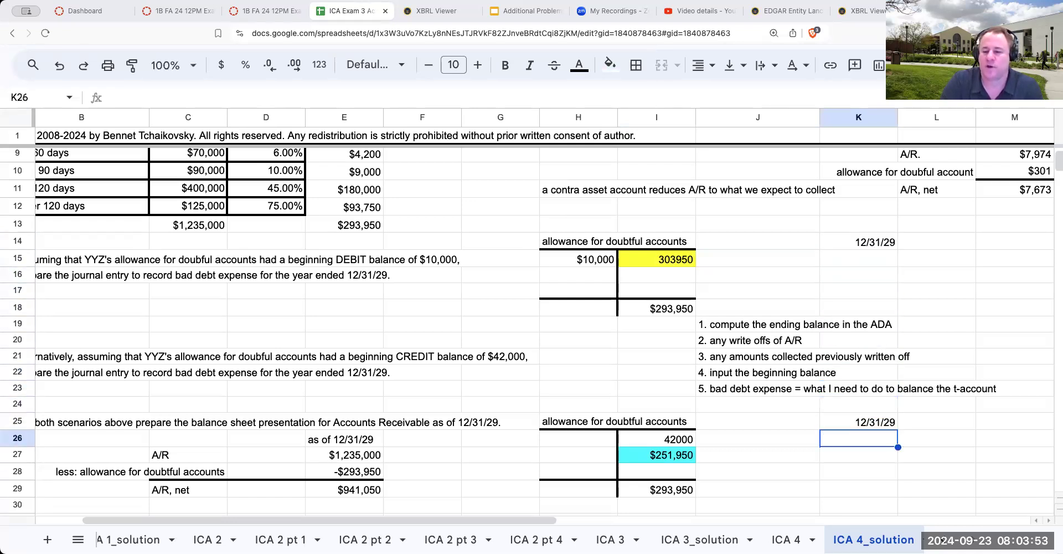
Enter the credit account name "allowance for doubtful accounts" in M15 for the first journal entry
key("Up")
key("Right")
key("Right")
key("Right")
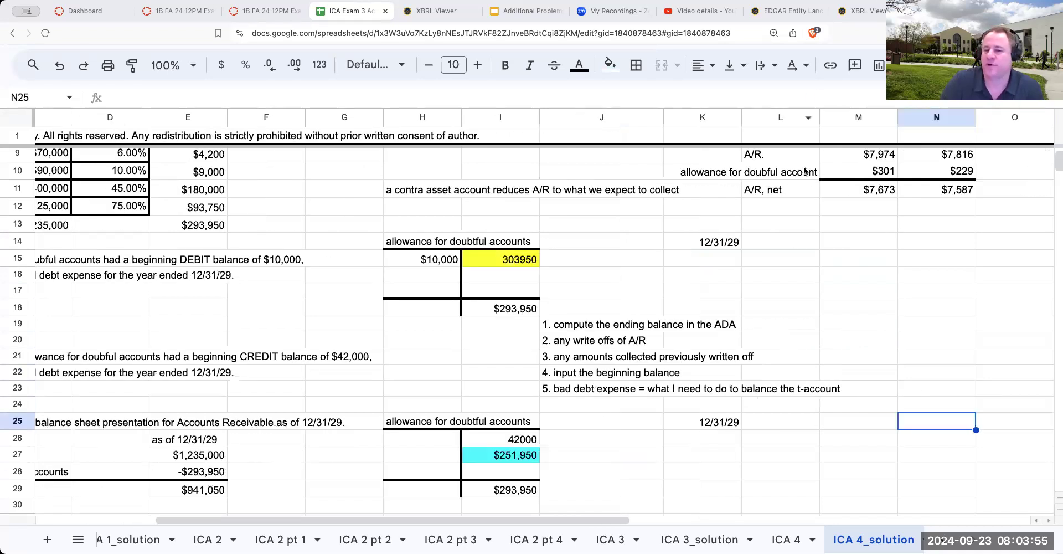
left_click(779, 242)
left_click(785, 260)
left_click(858, 259)
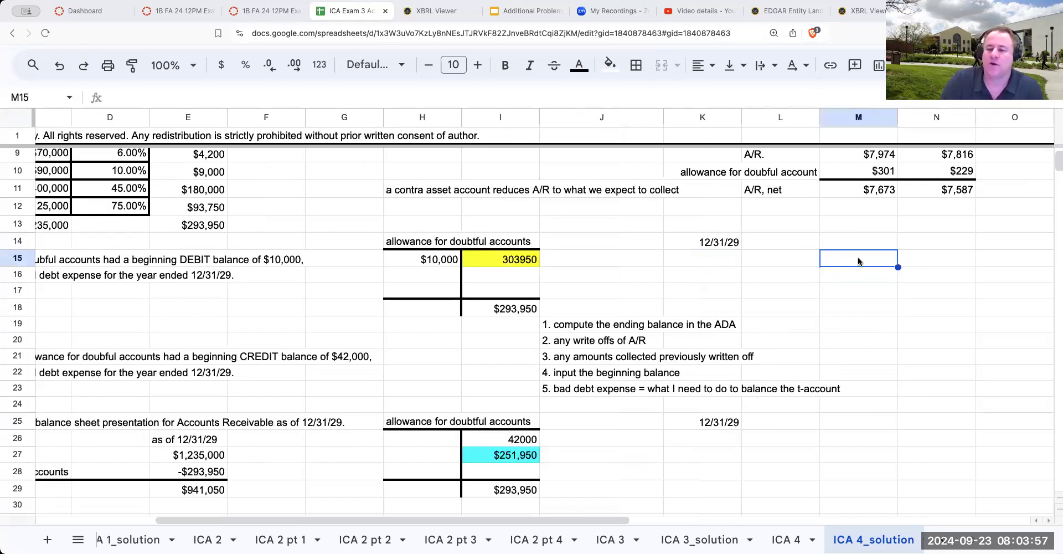
type("all")
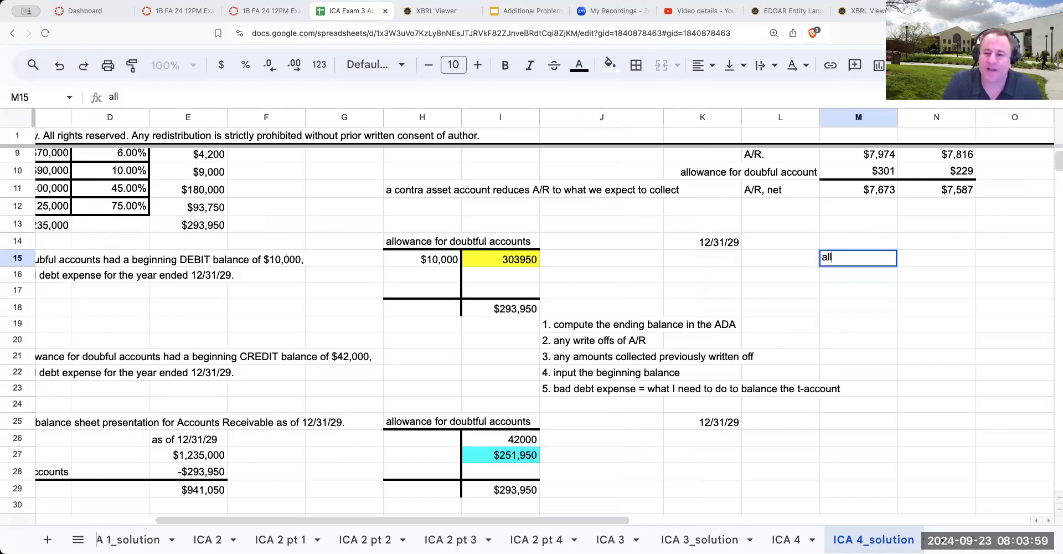
type("owance for ")
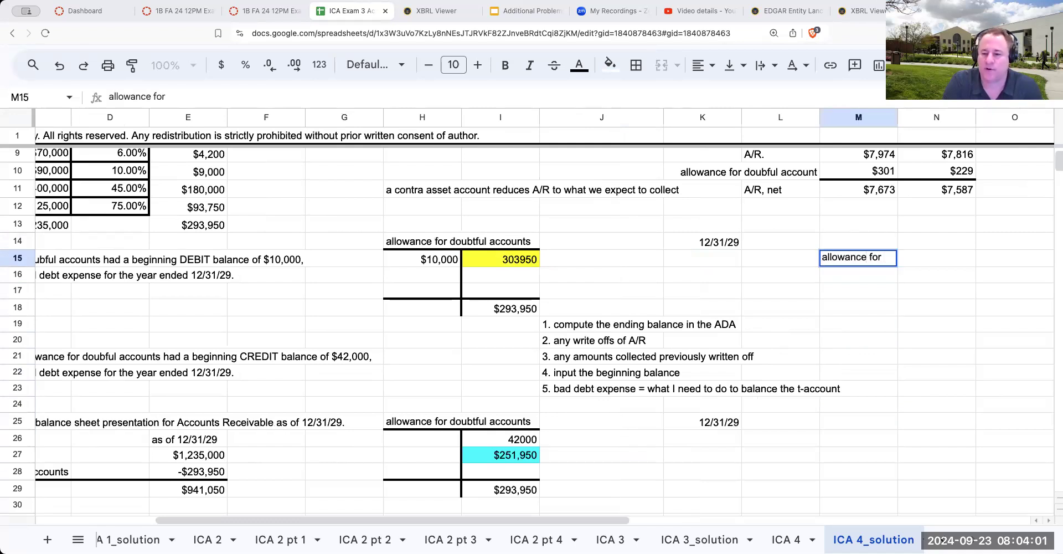
type("doubtufl account")
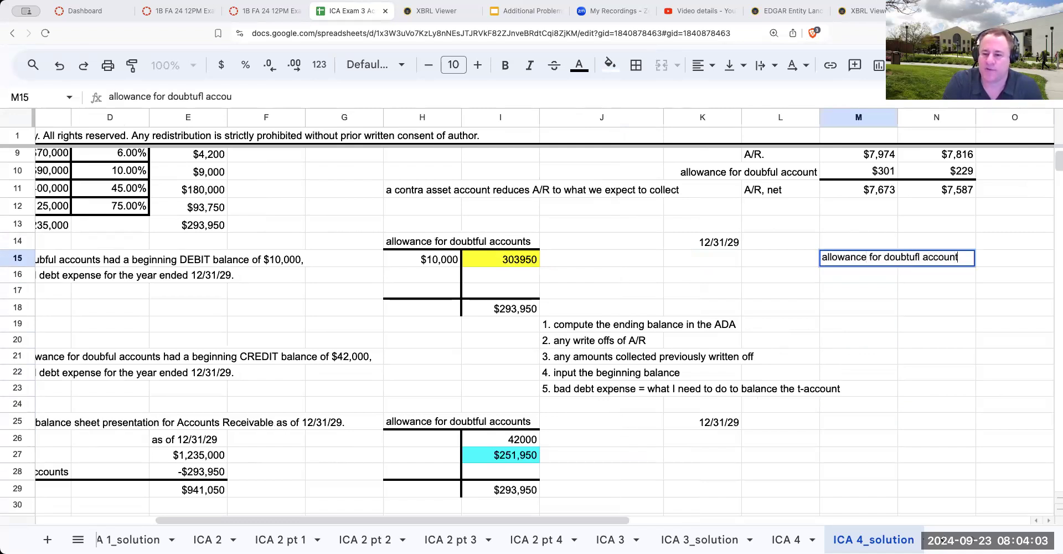
key("BackSpace")
key("BackSpace")
key("BackSpace")
key("BackSpace")
key("BackSpace")
key("BackSpace")
key("BackSpace")
key("BackSpace")
key("BackSpace")
key("BackSpace")
key("BackSpace")
type("fu")
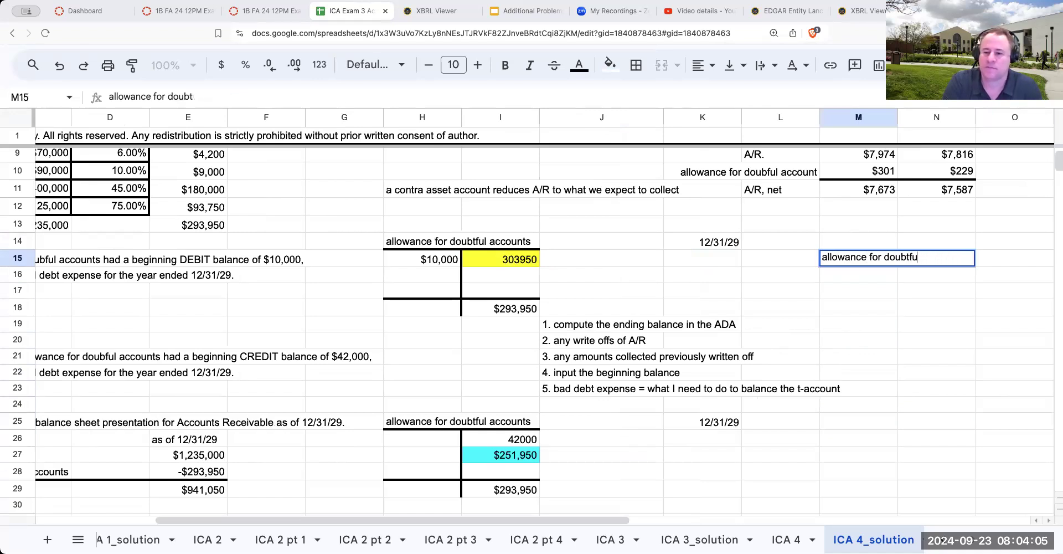
type("l accounts")
key("Return")
Link the first journal entry's credit amount in P15 to the yellow bad debt figure with the formula +I15
key("Right")
key("Up")
key("Right")
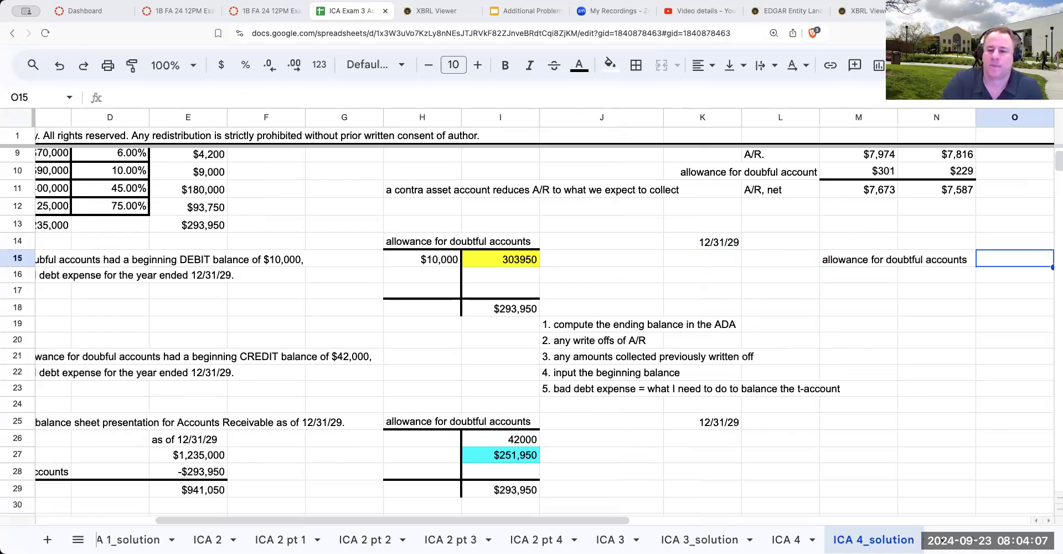
key("Right")
type("+")
key("Left")
key("Left")
key("Left")
key("Left")
key("Left")
key("Left")
key("Left")
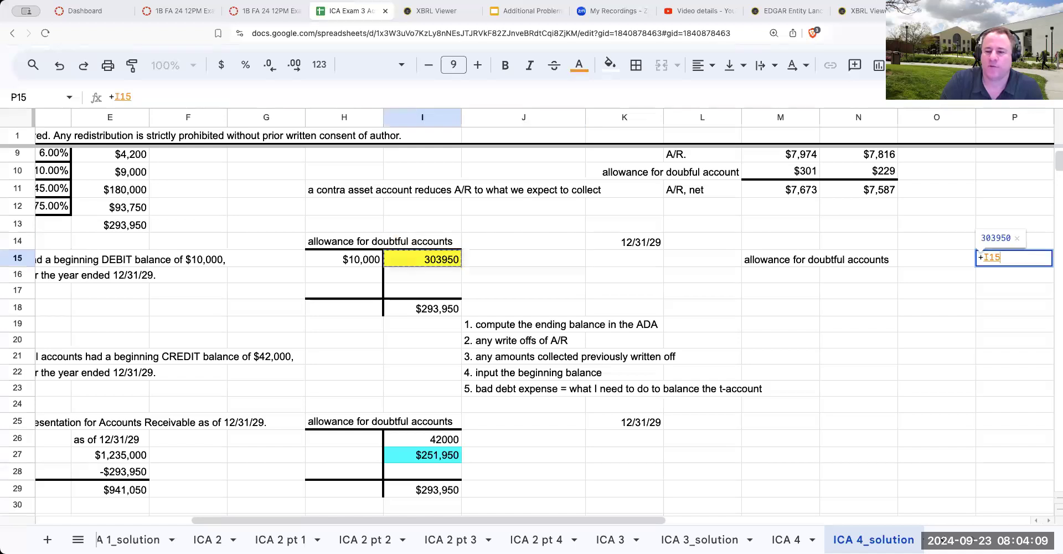
key("Return")
Link the first journal entry's debit amount in O14 to the same bad debt figure with the formula +I15
key("Up")
key("Left")
key("Up")
key("Down")
key("Up")
type("+")
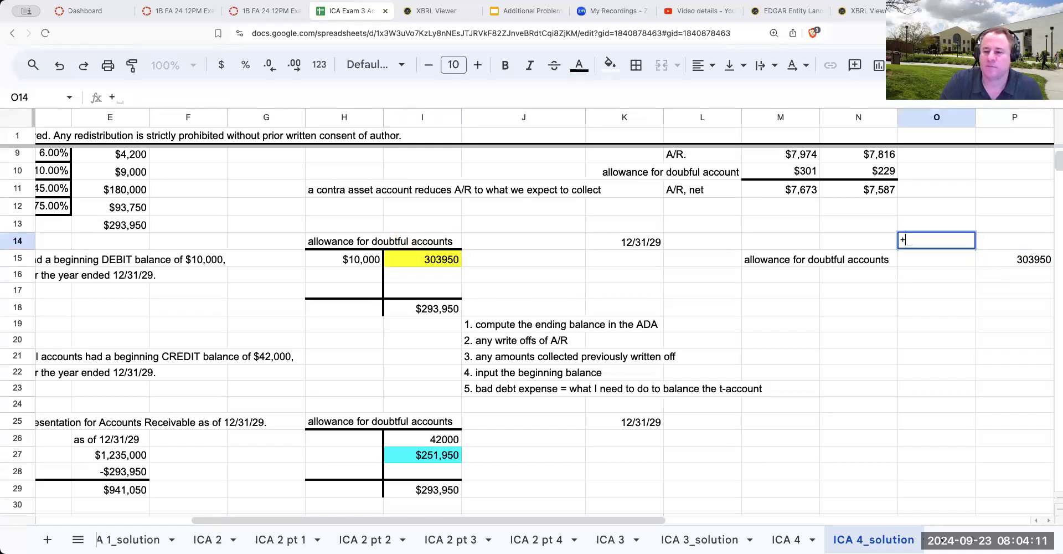
key("Down")
key("Left")
key("Left")
key("Left")
key("Left")
key("Left")
key("Left")
key("Return")
Enter the debit account name "bad debt expense" in L14, next to the first entry's date
key("Left")
key("Left")
key("Left")
key("Up")
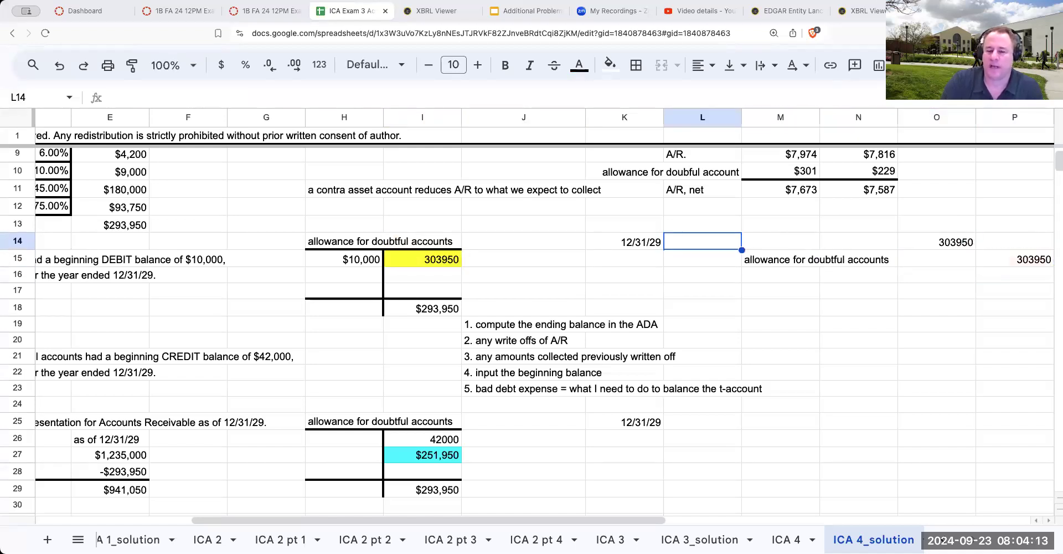
type("de")
key("BackSpace")
key("BackSpace")
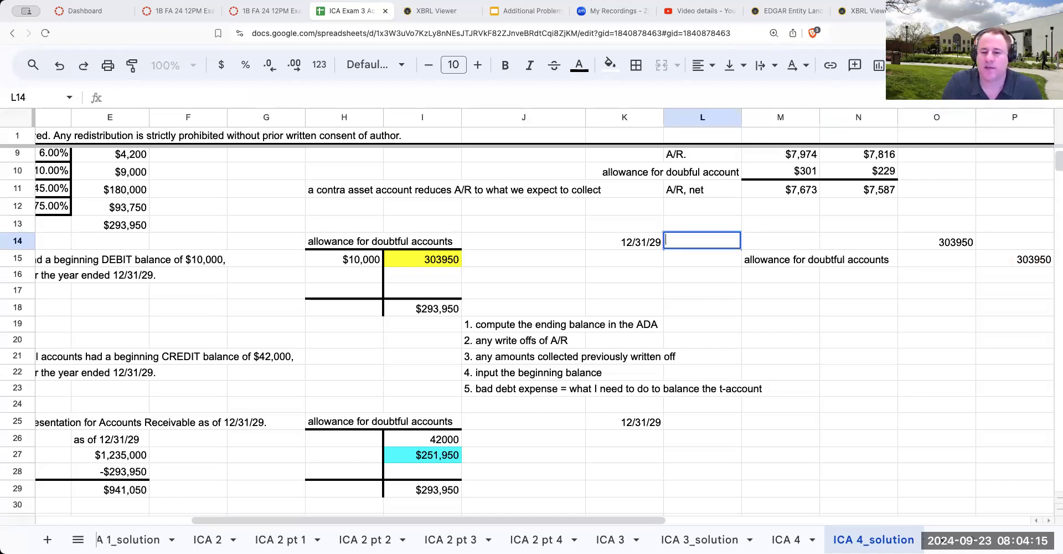
type("bad debt expense")
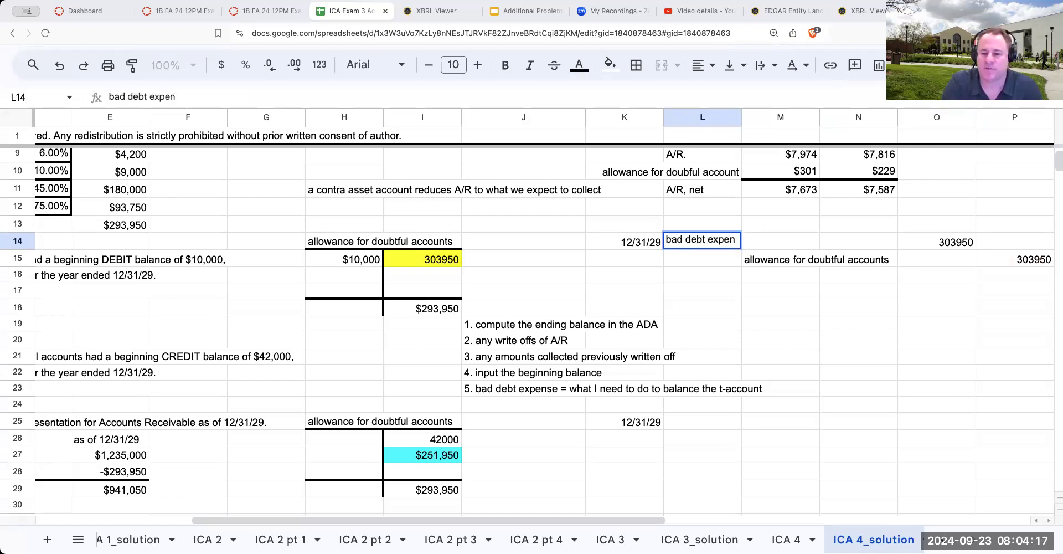
key("Return")
Enter the description "to record bad debt expense" in L16 under the first journal entry
key("Down")
type("to record ba")
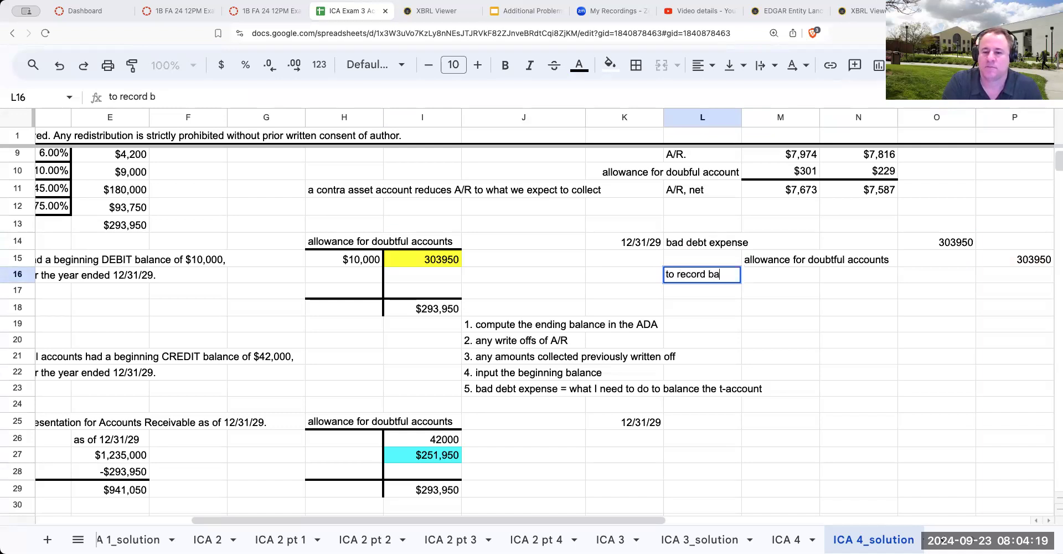
type("d deb t")
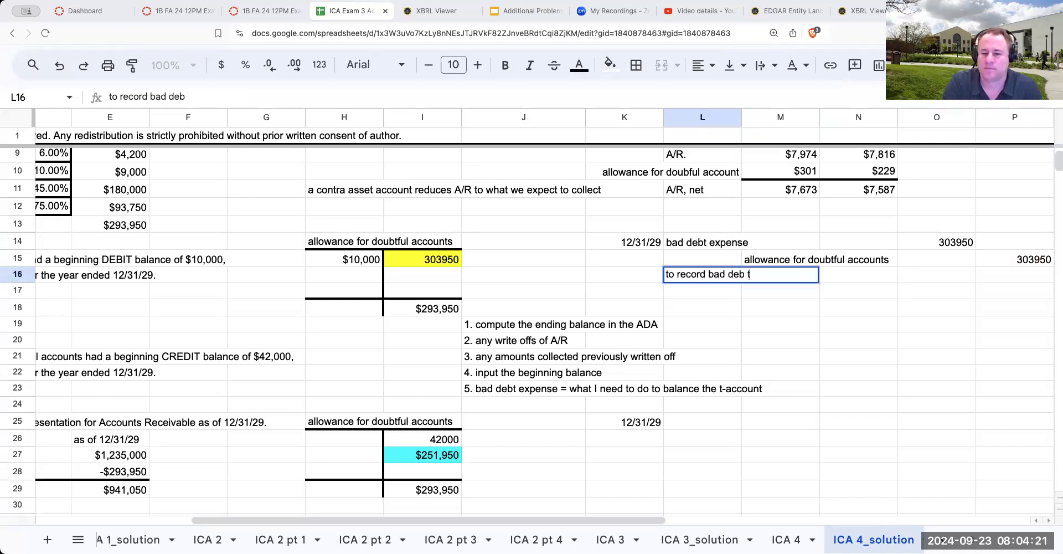
type("expense")
key("Return")
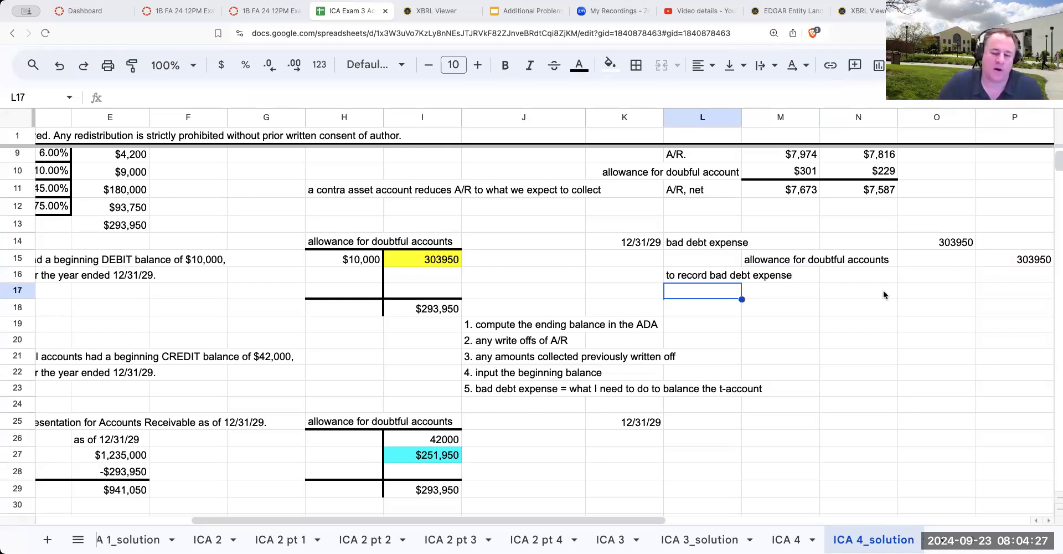
Fill the second journal entry's account names and description in L25, M26 and L27 with cell references to the first entry's wording
left_click_drag(730, 243, 791, 251)
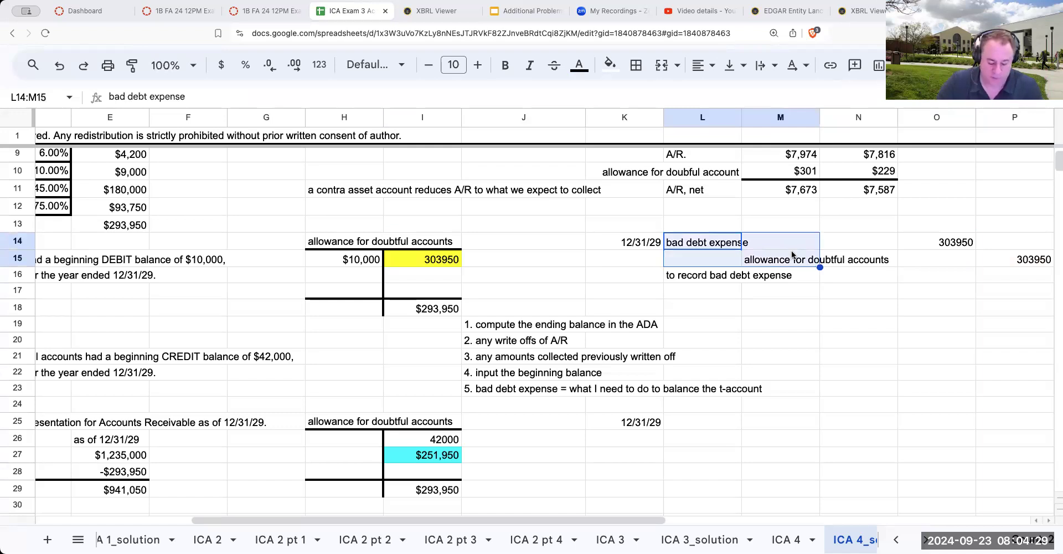
left_click(713, 425)
type("bad debt expense")
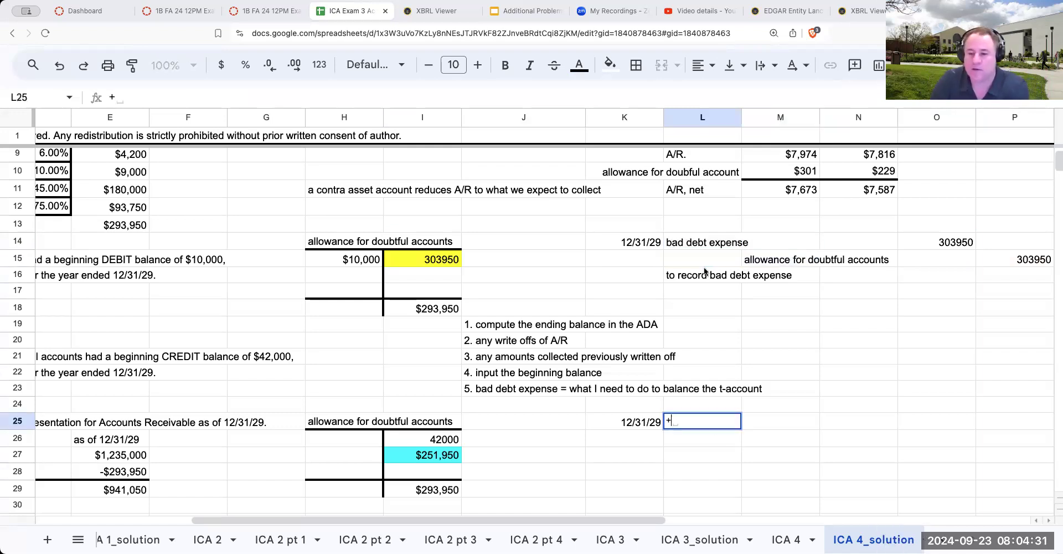
key("Return")
key("Tab")
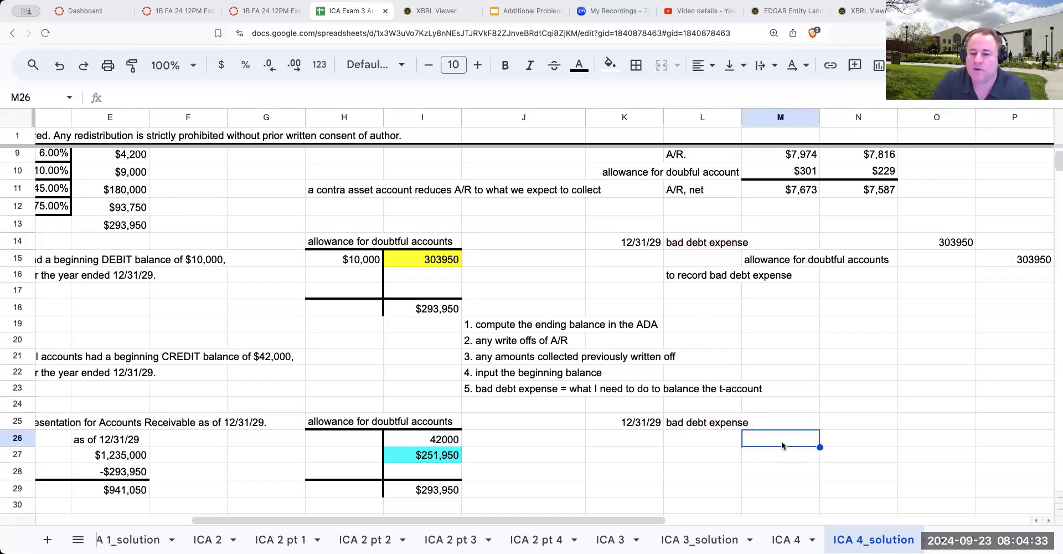
type("allowance for doubtful accounts")
key("Return")
type("to record bad debt expense")
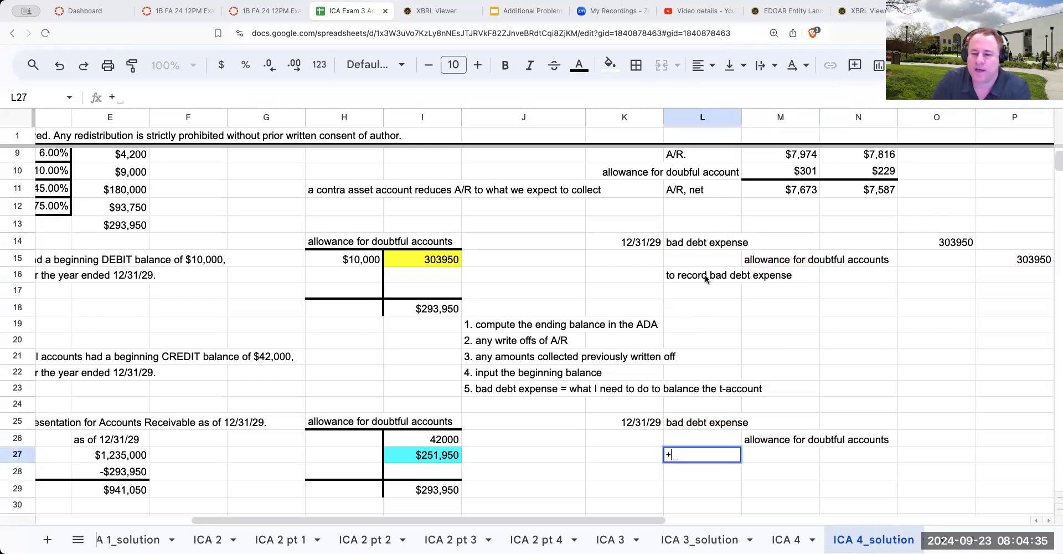
key("Return")
Link the second entry's debit in O25 to the cyan bad debt figure with +I27, and its credit in P26 to O25
left_click(936, 422)
type("+")
left_click(459, 455)
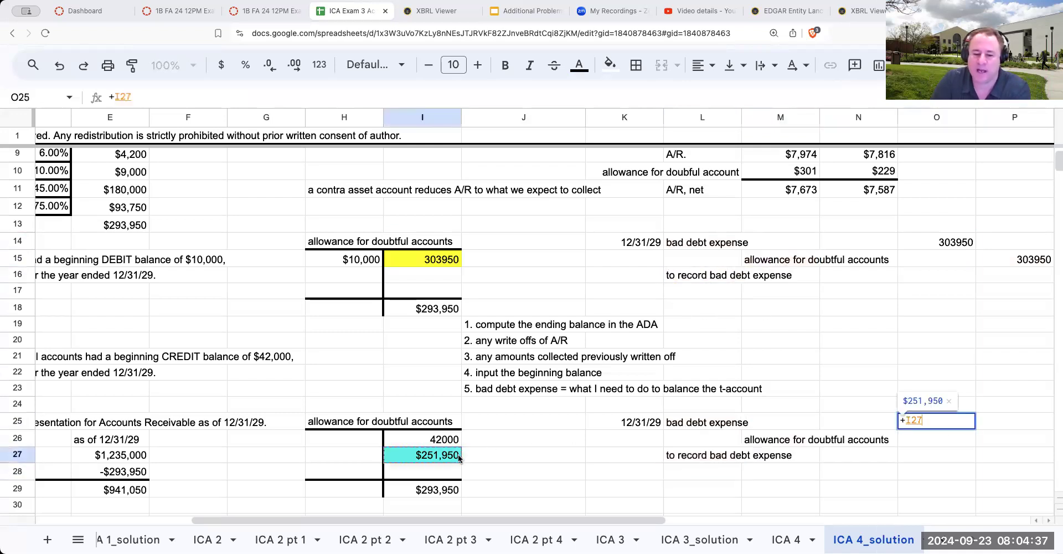
key("Return")
key("Tab")
type("+")
left_click(960, 426)
key("Return")
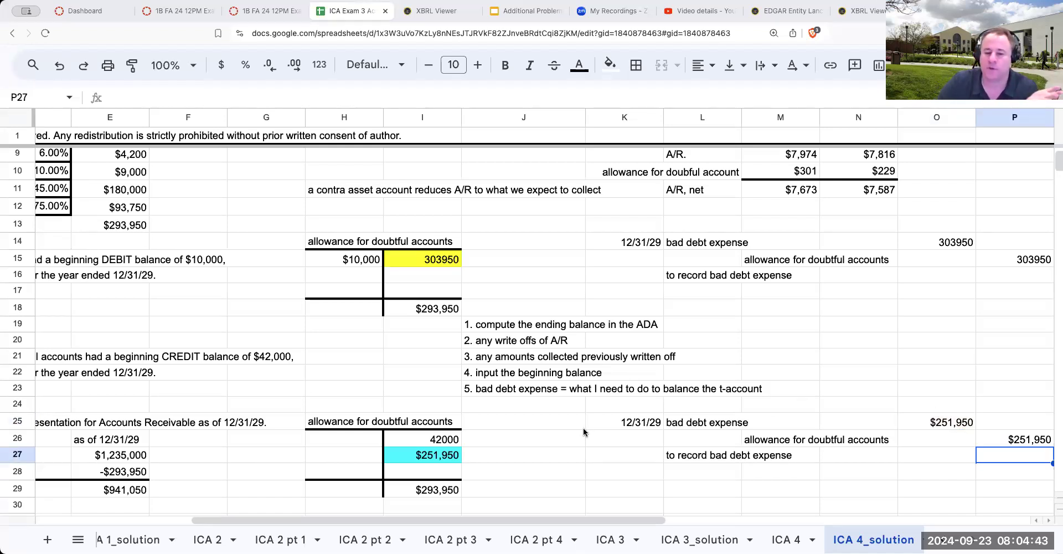
Insert two blank rows above row 31, between the YYZ balance sheet presentation and the ZZYZX problem
scroll(532, 432, "left", 6)
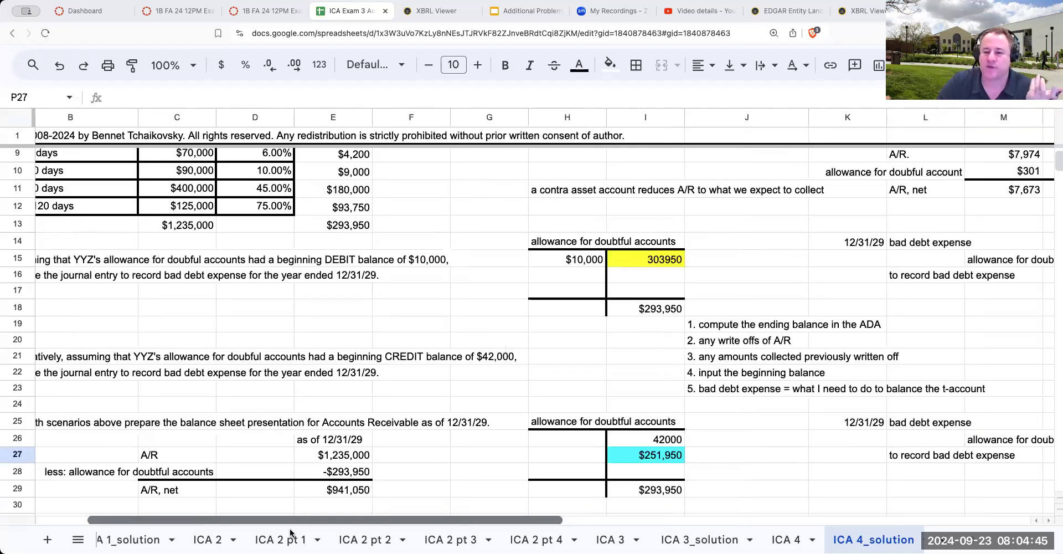
scroll(293, 282, "down", 1)
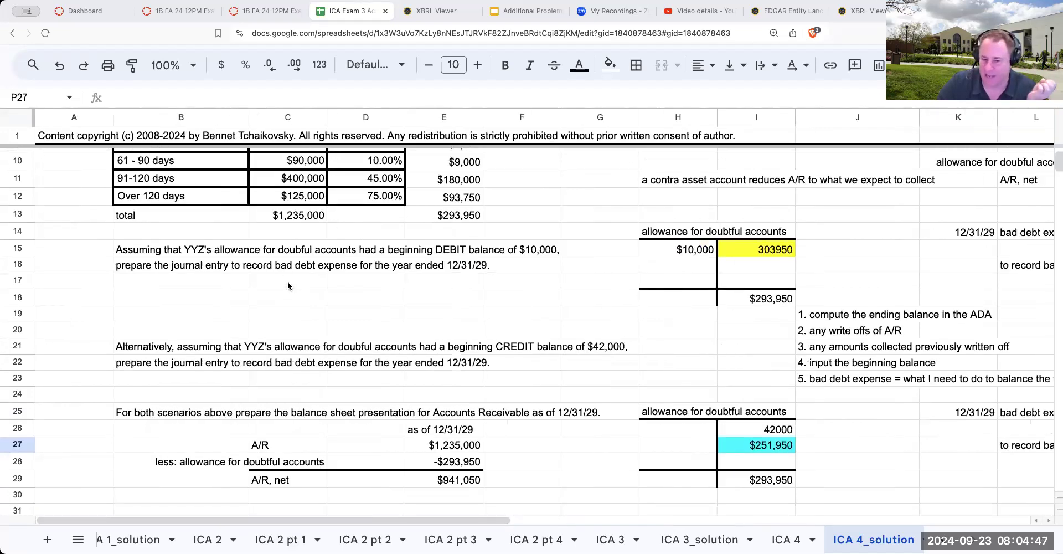
scroll(287, 285, "up", 4)
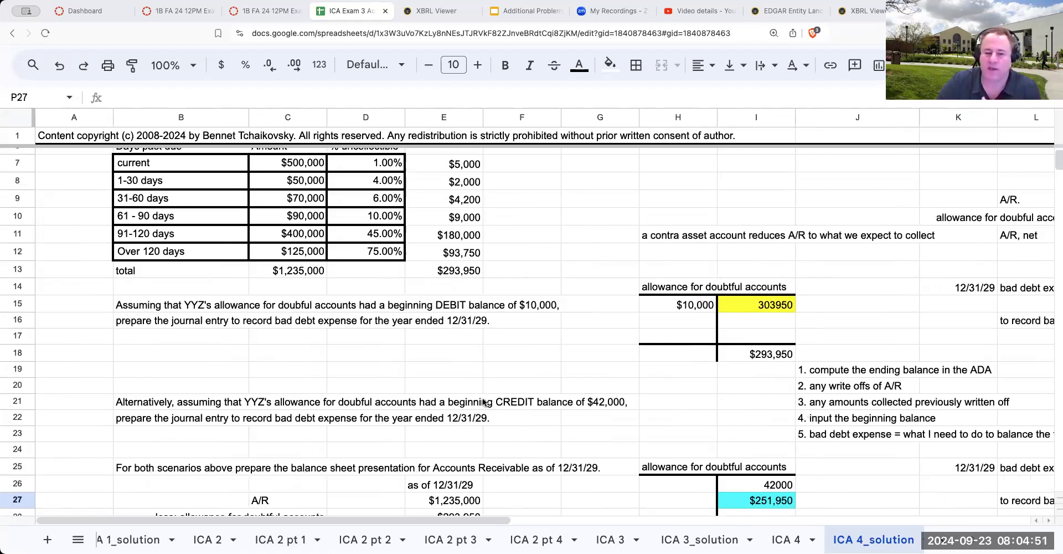
scroll(483, 402, "down", 4)
scroll(483, 387, "up", 1)
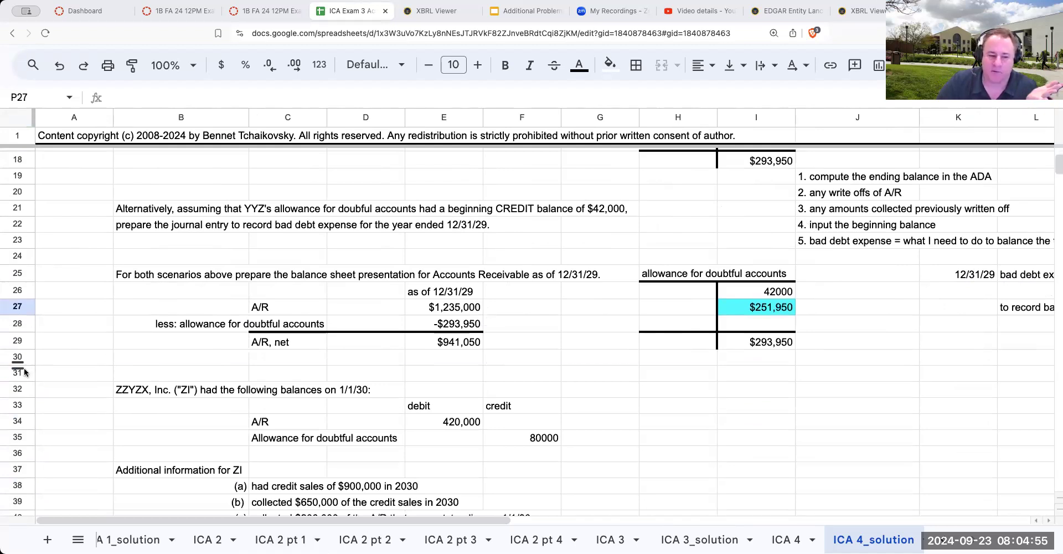
left_click_drag(28, 372, 29, 389)
right_click(133, 379)
left_click(182, 268)
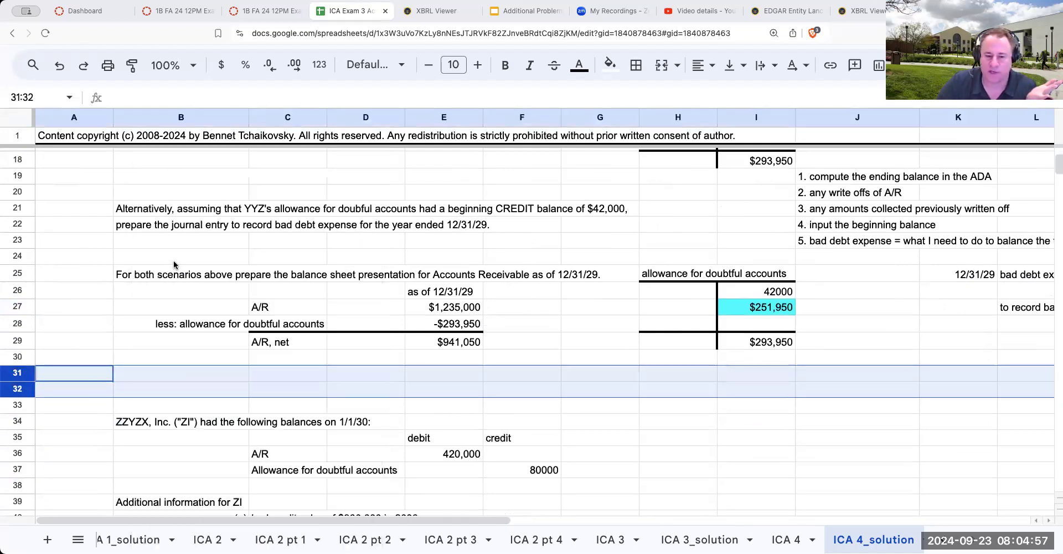
left_click(614, 434)
scroll(600, 421, "down", 1)
scroll(601, 422, "down", 3)
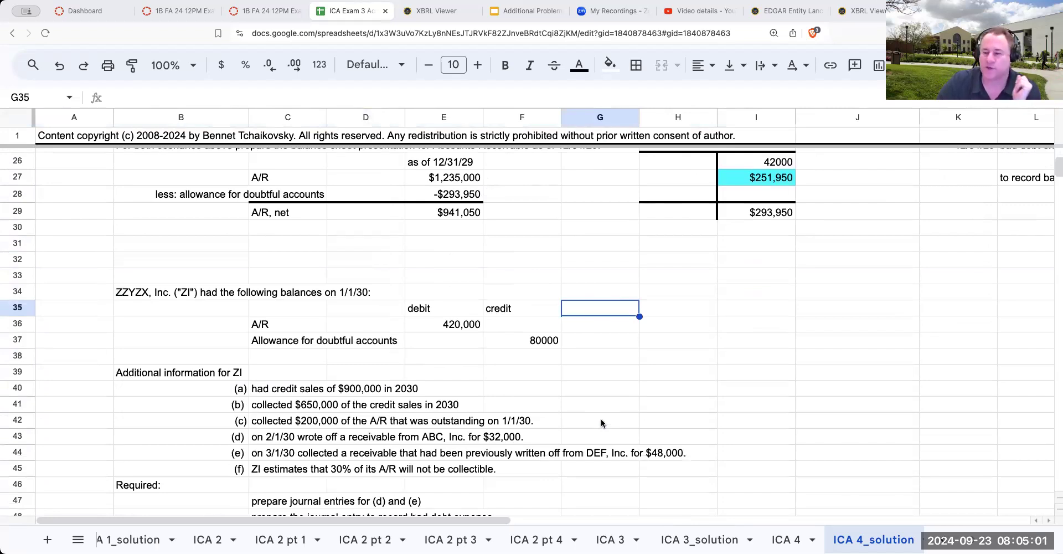
scroll(600, 419, "up", 5)
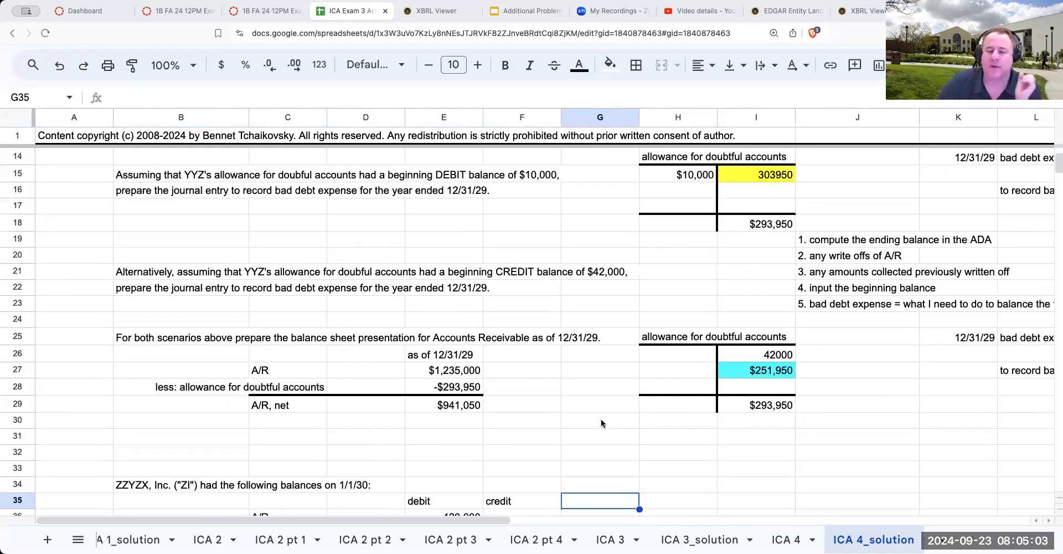